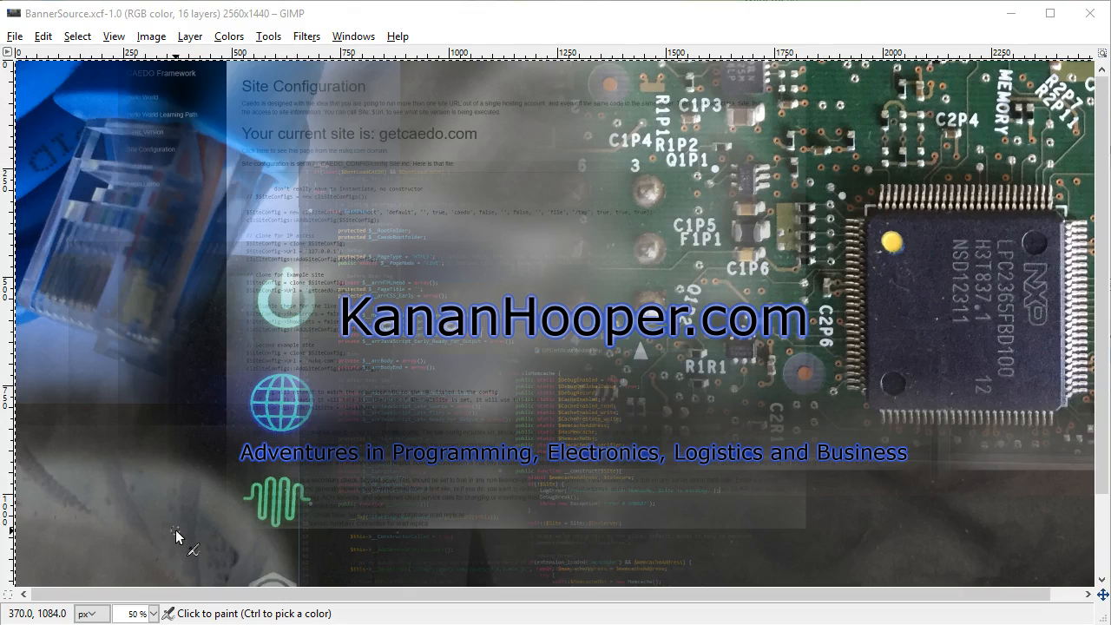
pyautogui.click(401, 474)
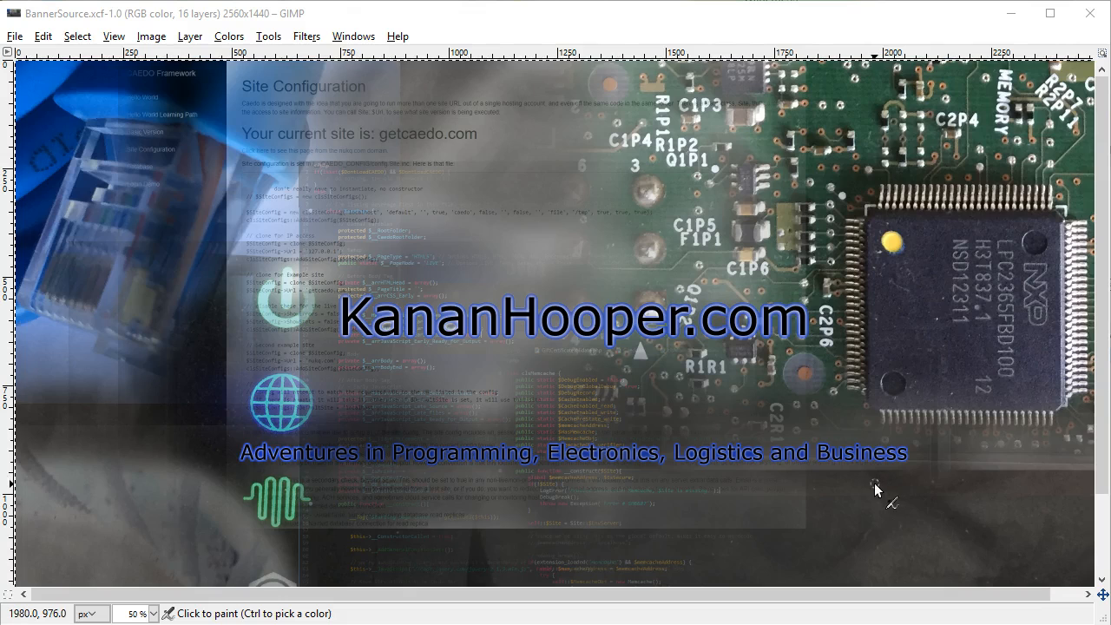
pyautogui.click(561, 519)
pyautogui.click(534, 501)
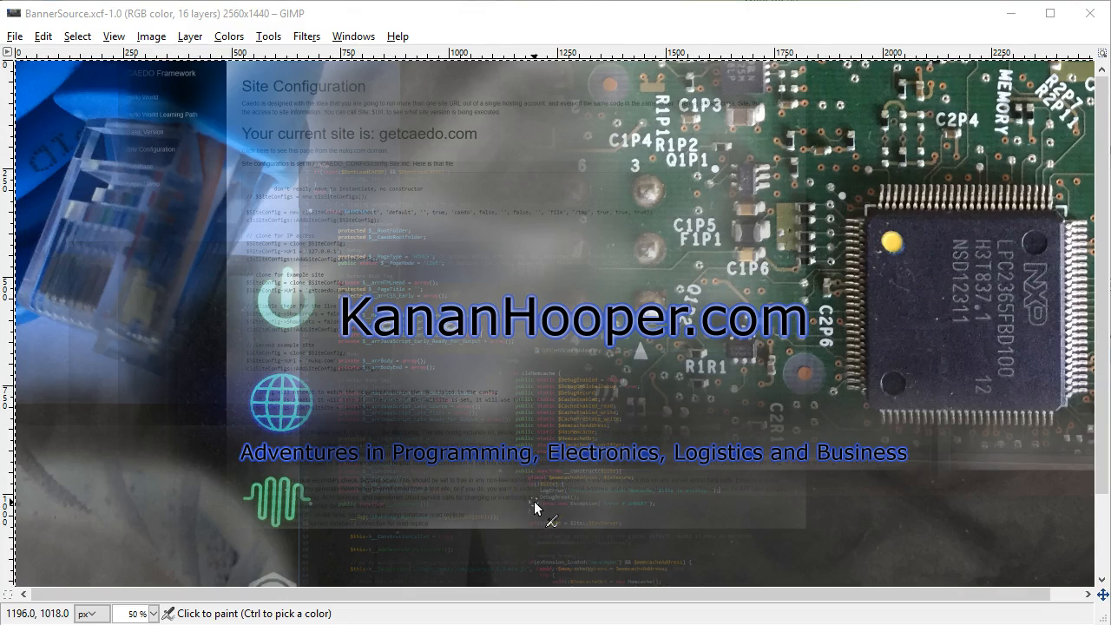
pyautogui.click(515, 263)
# Step: Inspect the banner's title at 100% zoom and zoom back out to view the whole image
pyautogui.click(155, 614)
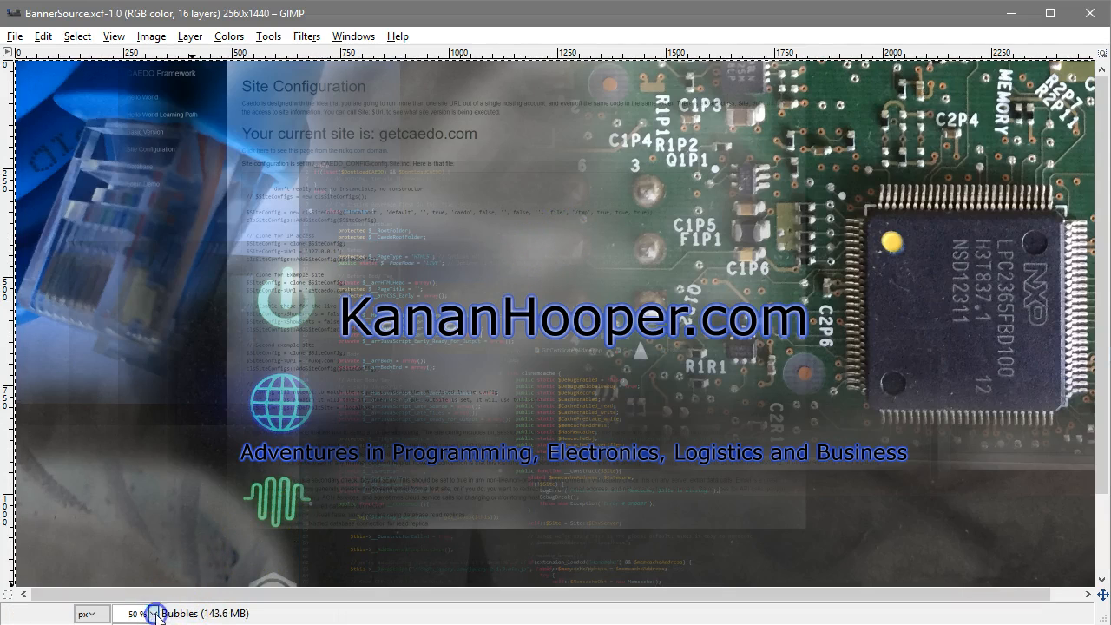
pyautogui.click(194, 551)
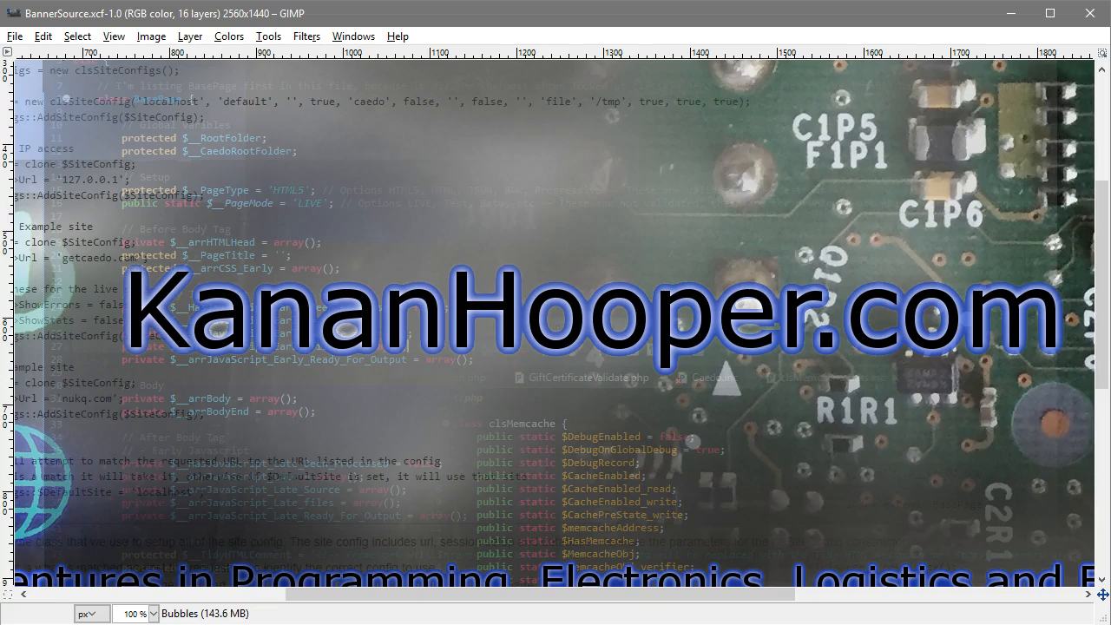
pyautogui.click(157, 614)
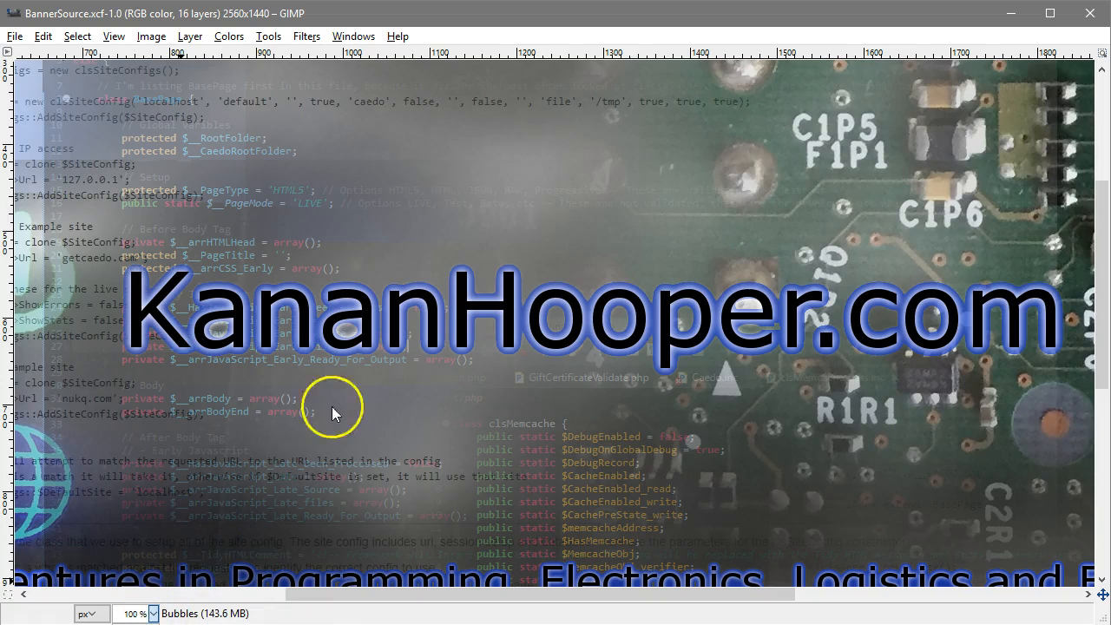
pyautogui.press('o')
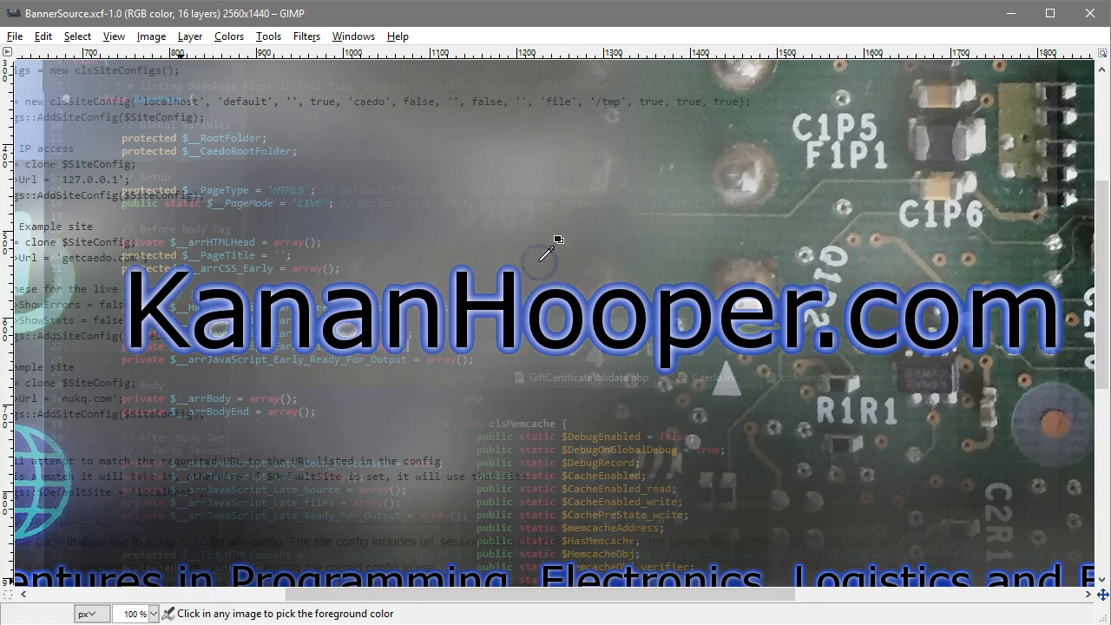
pyautogui.press('-')
pyautogui.press('-')
pyautogui.press('-')
pyautogui.press('p')
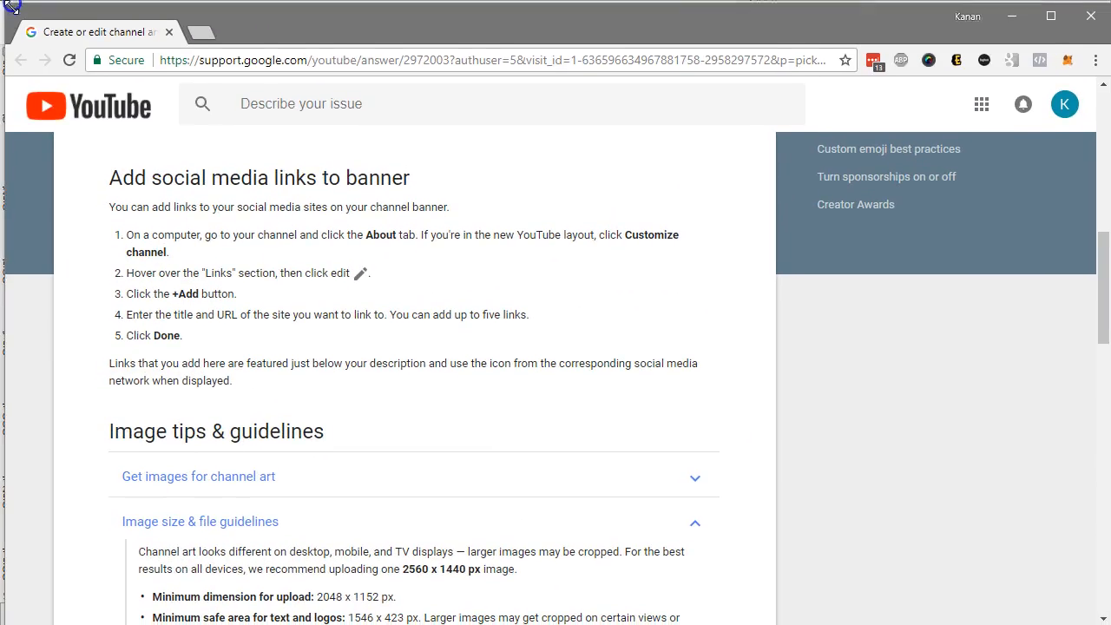
# Step: Switch to the browser and review the introduction and upload instructions of the "Create or edit channel art" help article
pyautogui.scroll(15, 458, 442)
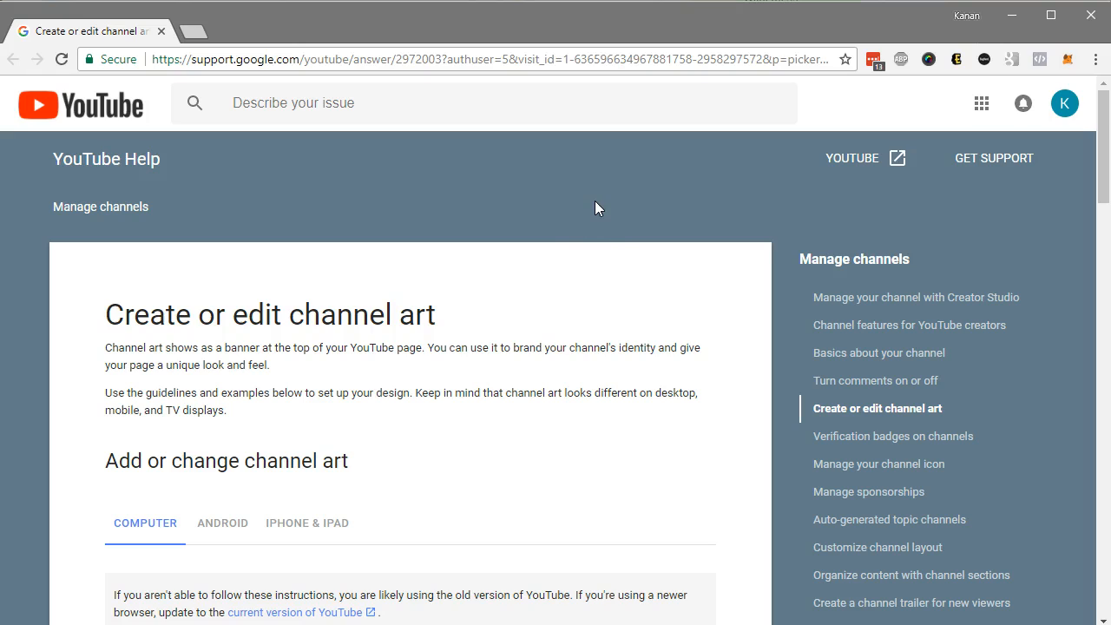
pyautogui.scroll(-1, 608, 230)
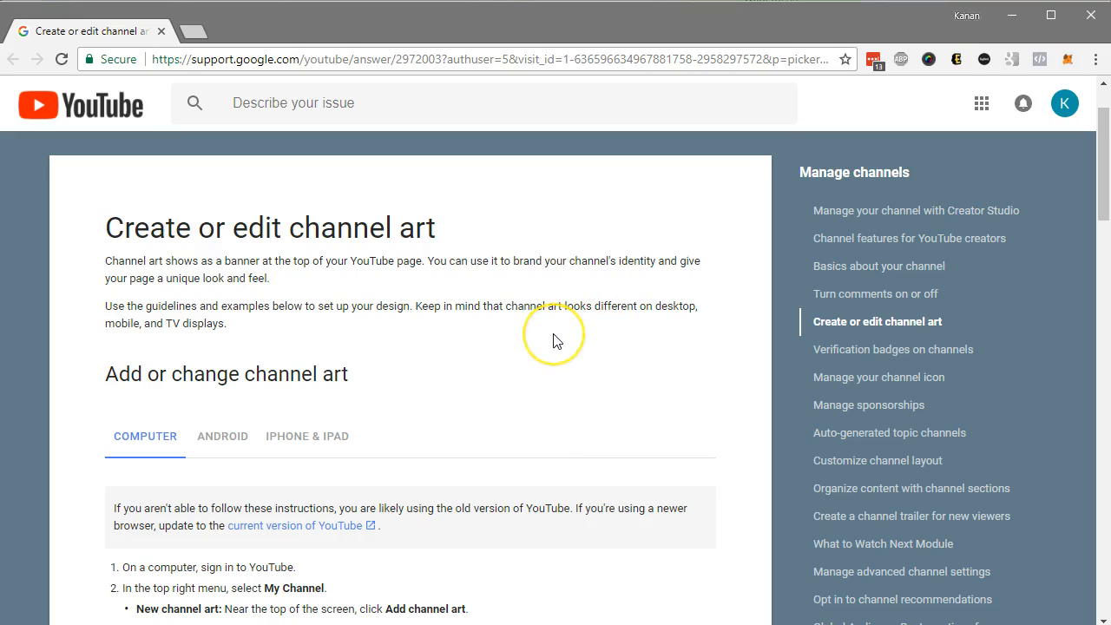
pyautogui.scroll(-1, 556, 341)
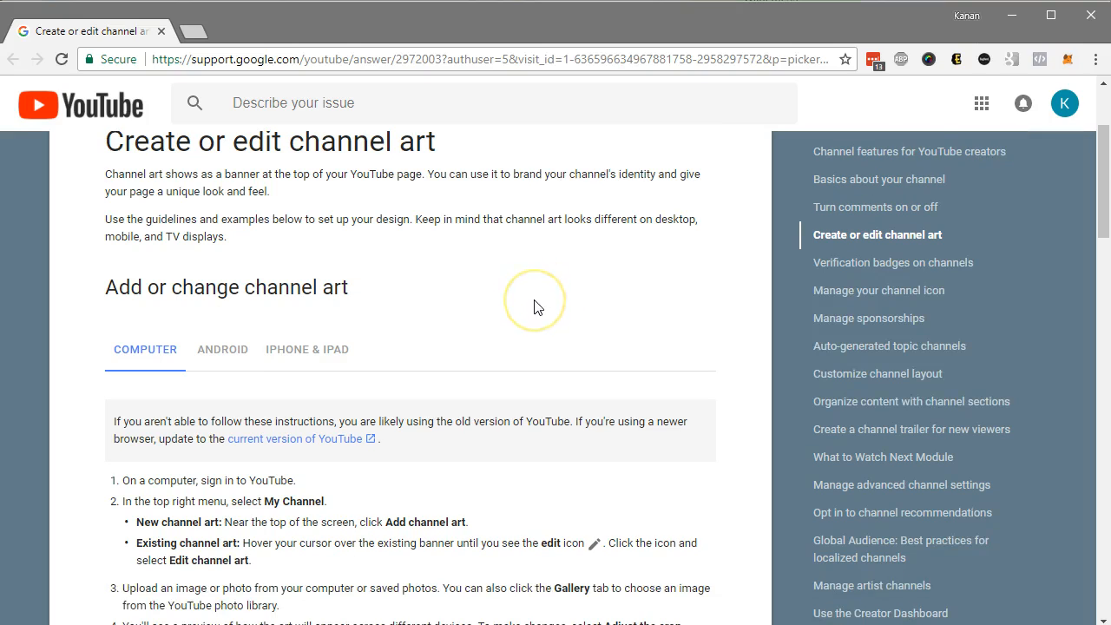
pyautogui.scroll(-1, 536, 307)
pyautogui.scroll(3, 538, 308)
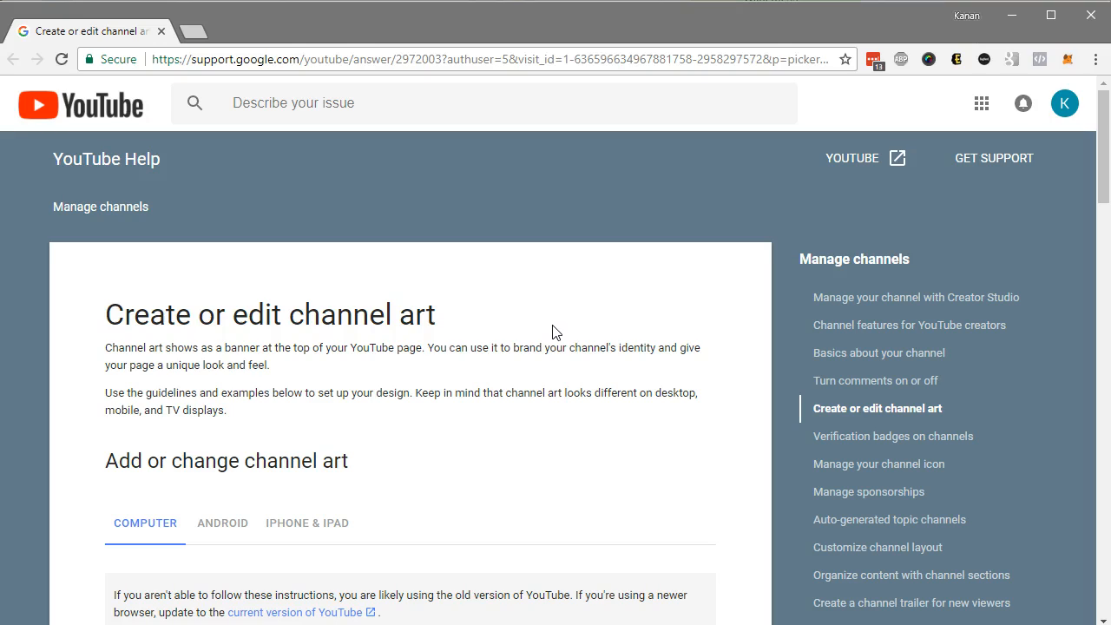
pyautogui.click(552, 308)
pyautogui.scroll(-1, 554, 310)
pyautogui.click(559, 320)
pyautogui.scroll(-2, 578, 320)
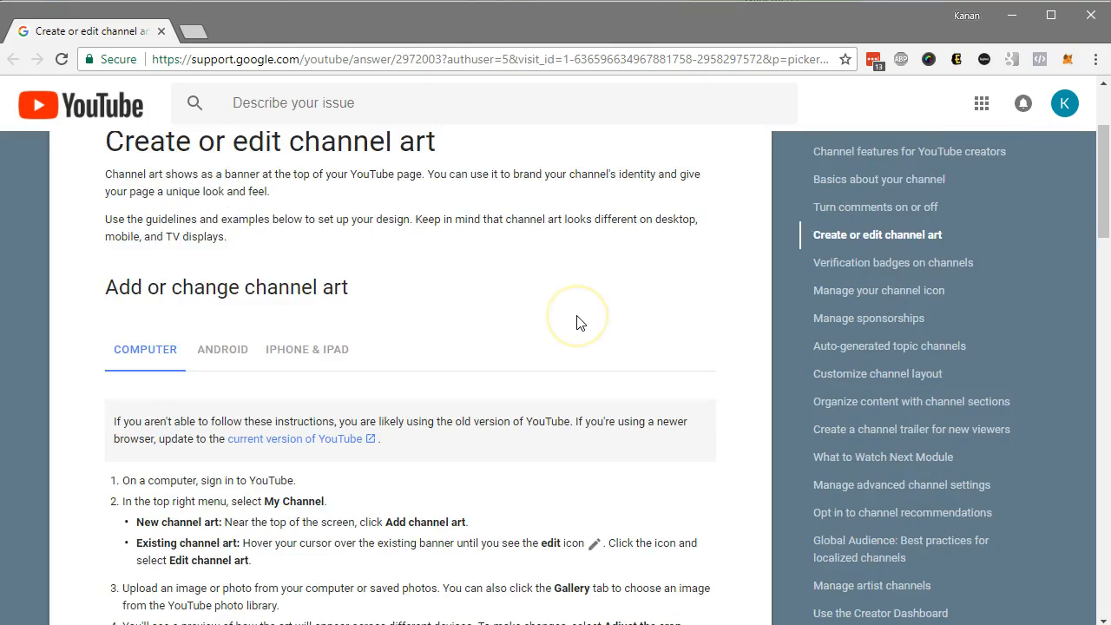
pyautogui.scroll(3, 575, 286)
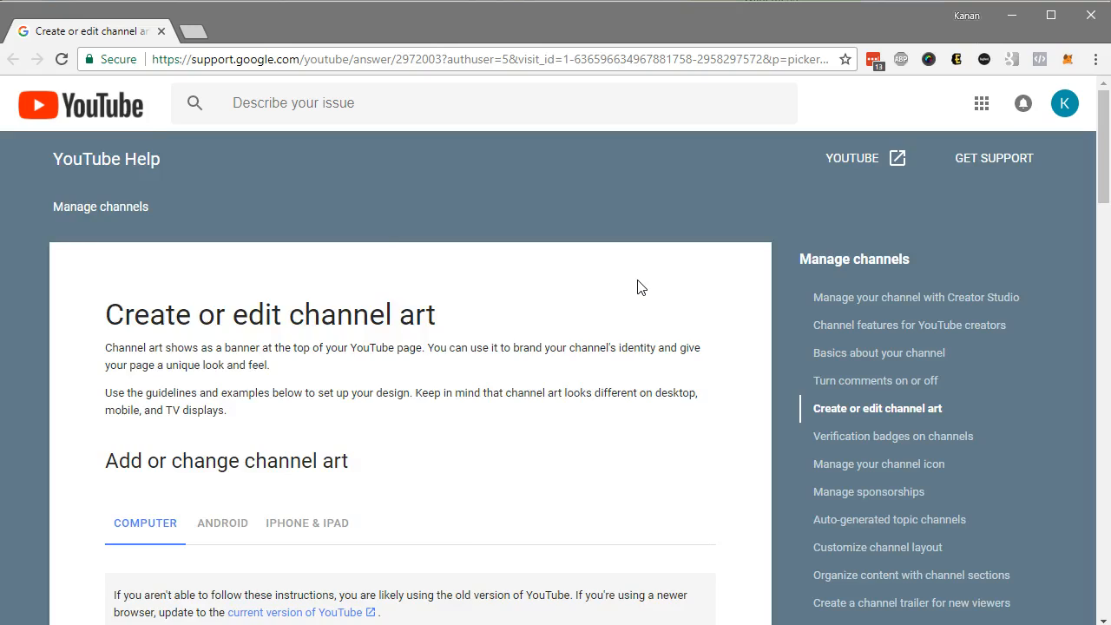
# Step: Examine the article's image size and file guidelines and the diagram of the visible areas per device
pyautogui.scroll(-7, 640, 287)
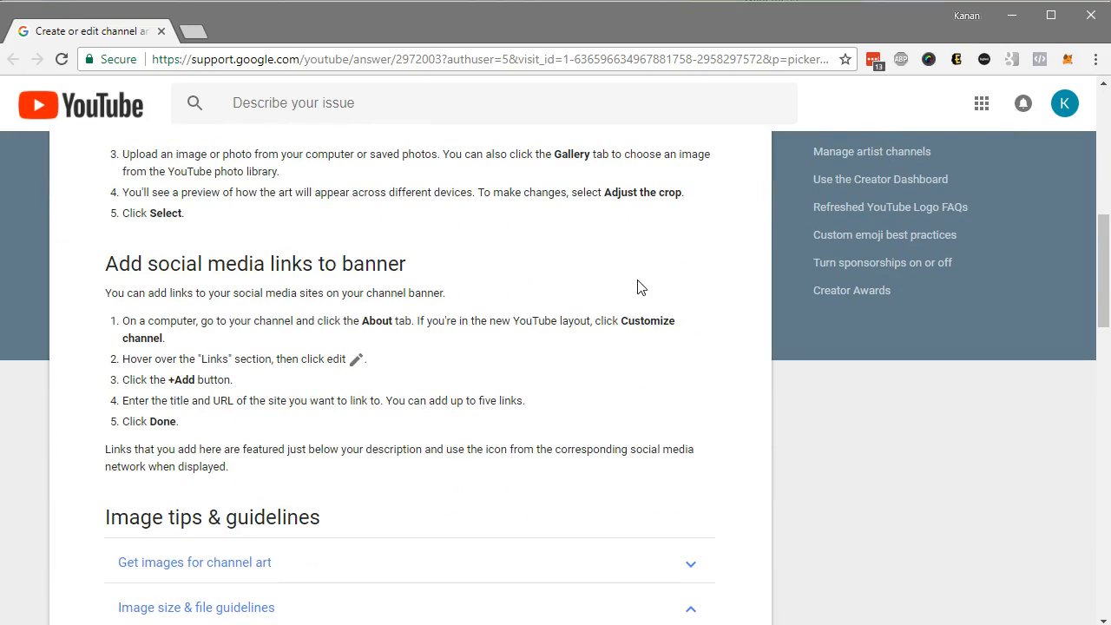
pyautogui.scroll(1, 313, 291)
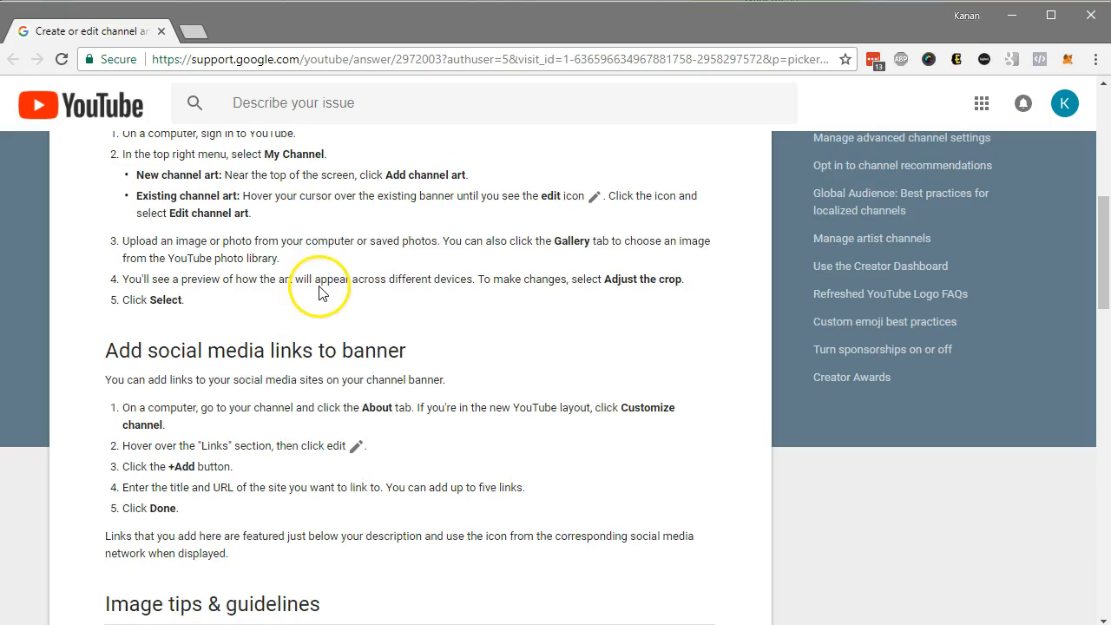
pyautogui.scroll(1, 291, 292)
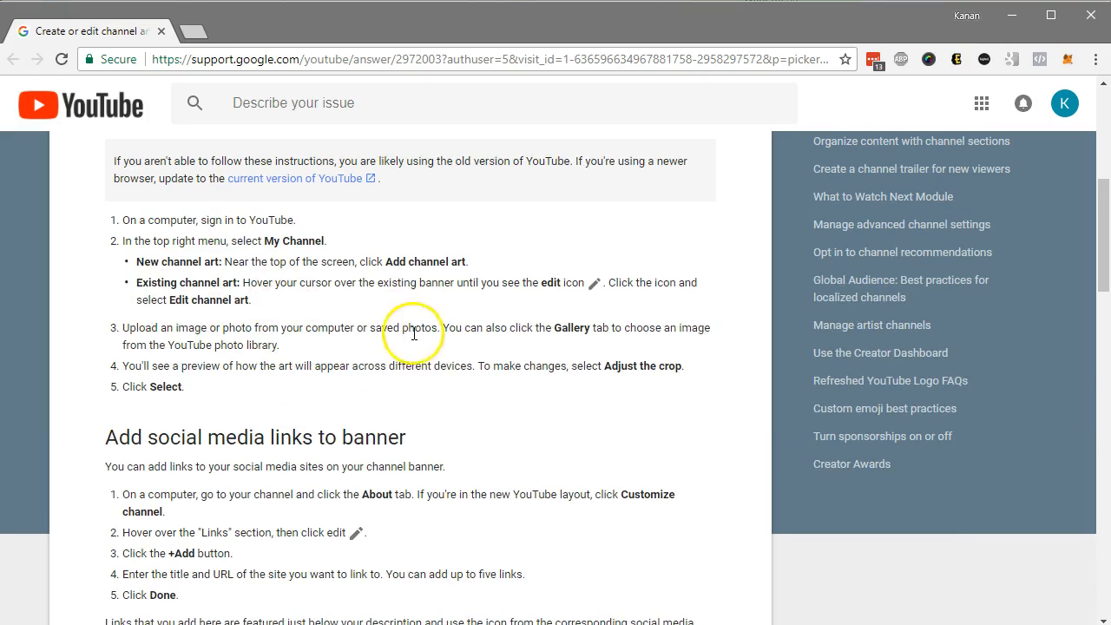
pyautogui.scroll(-2, 414, 334)
pyautogui.scroll(-3, 506, 334)
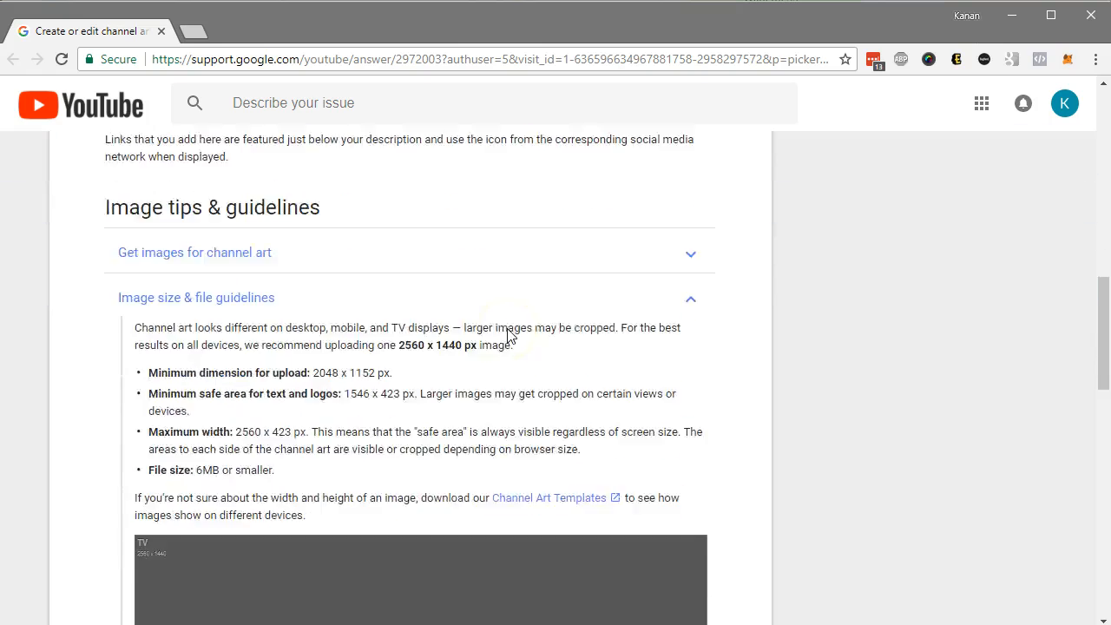
pyautogui.scroll(-2, 507, 334)
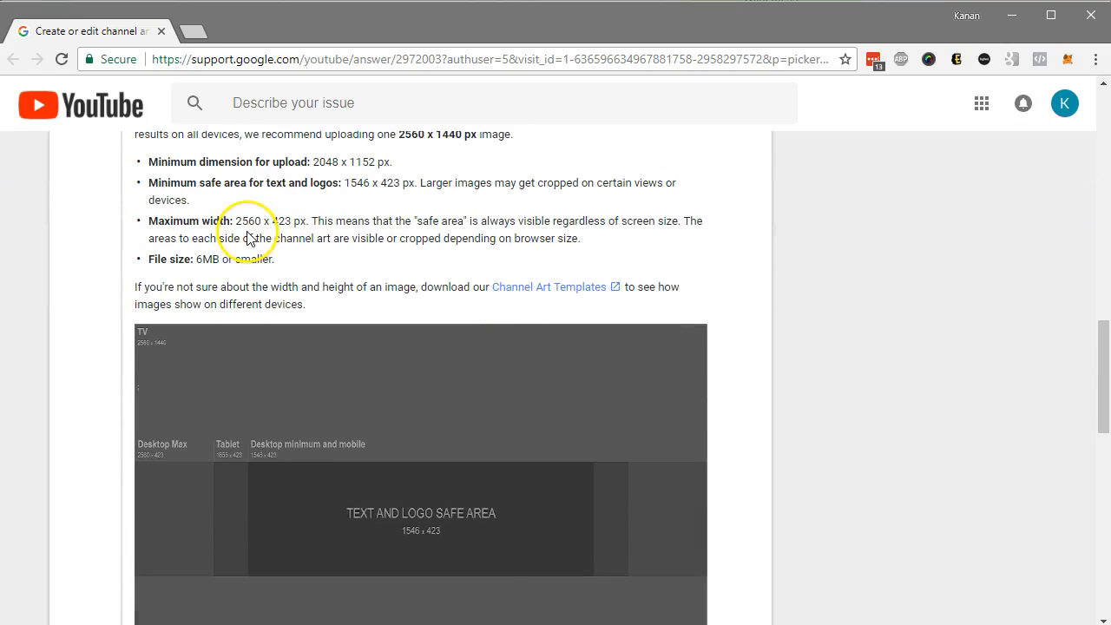
pyautogui.scroll(-2, 249, 238)
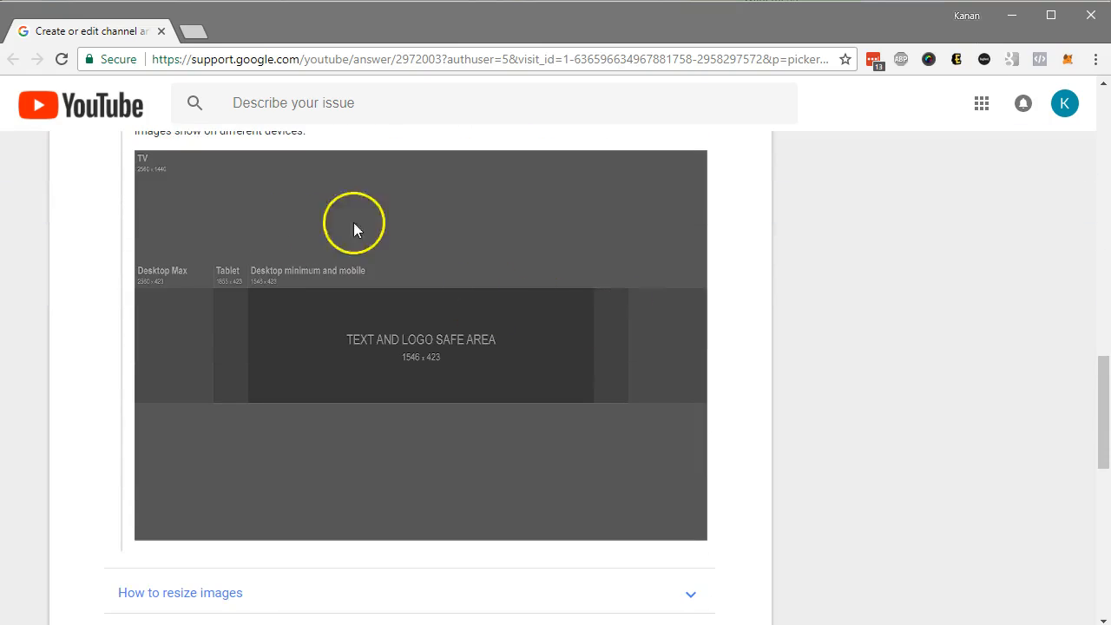
pyautogui.scroll(1, 525, 399)
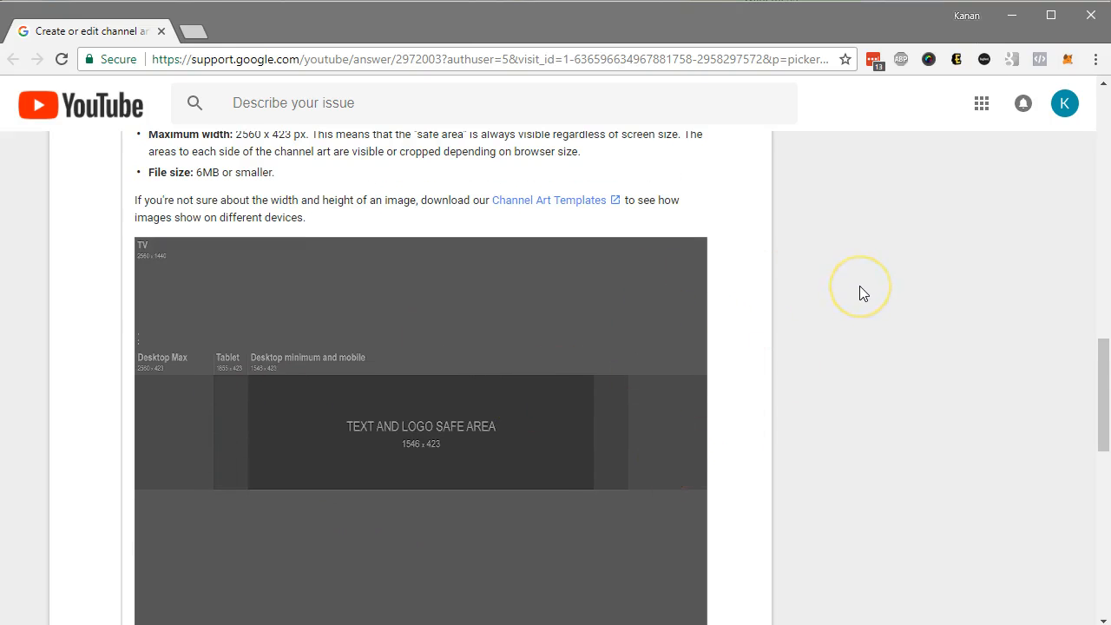
pyautogui.scroll(1, 859, 293)
pyautogui.scroll(-1, 859, 293)
pyautogui.scroll(1, 555, 278)
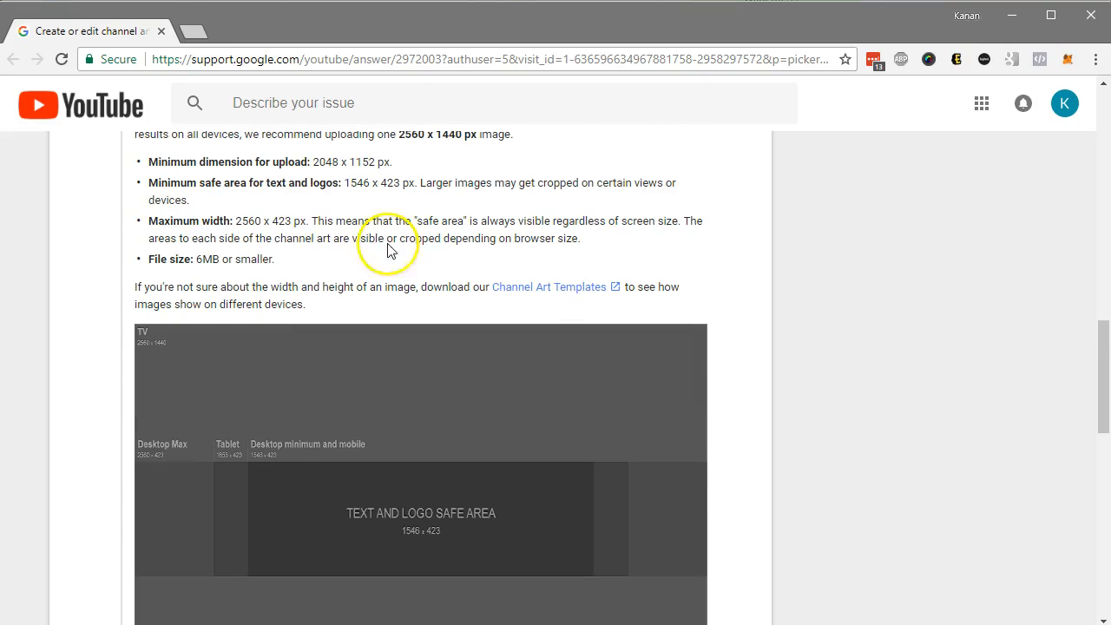
# Step: Highlight the recommended 2560 x 1440 image size, study the text and logo safe area diagram, and return to GIMP
pyautogui.scroll(1, 253, 178)
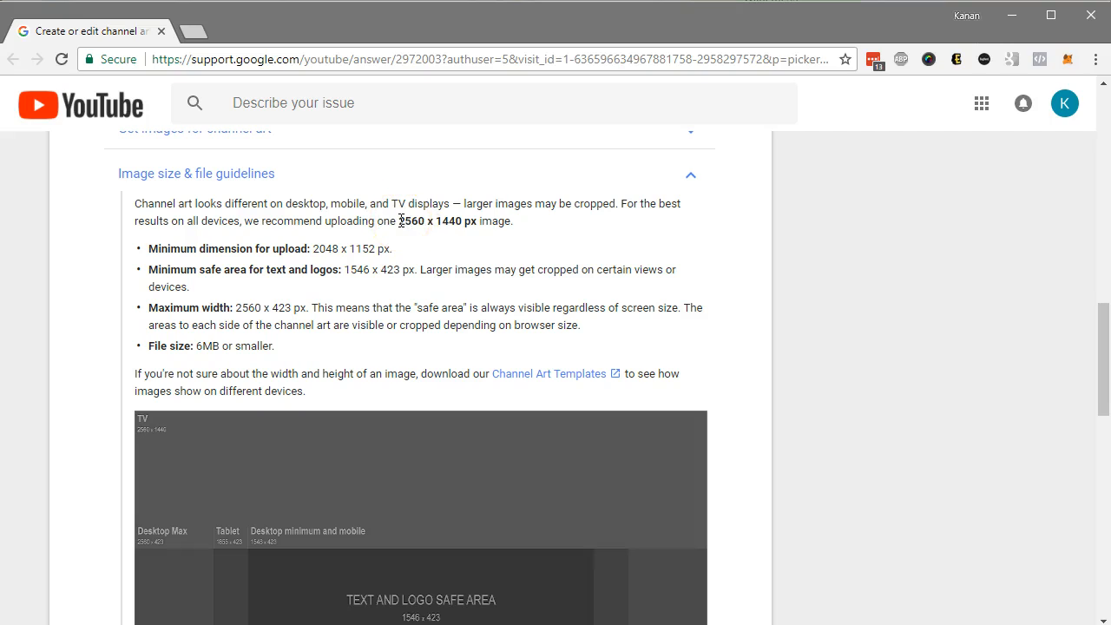
pyautogui.moveTo(400, 220); pyautogui.dragTo(468, 222)
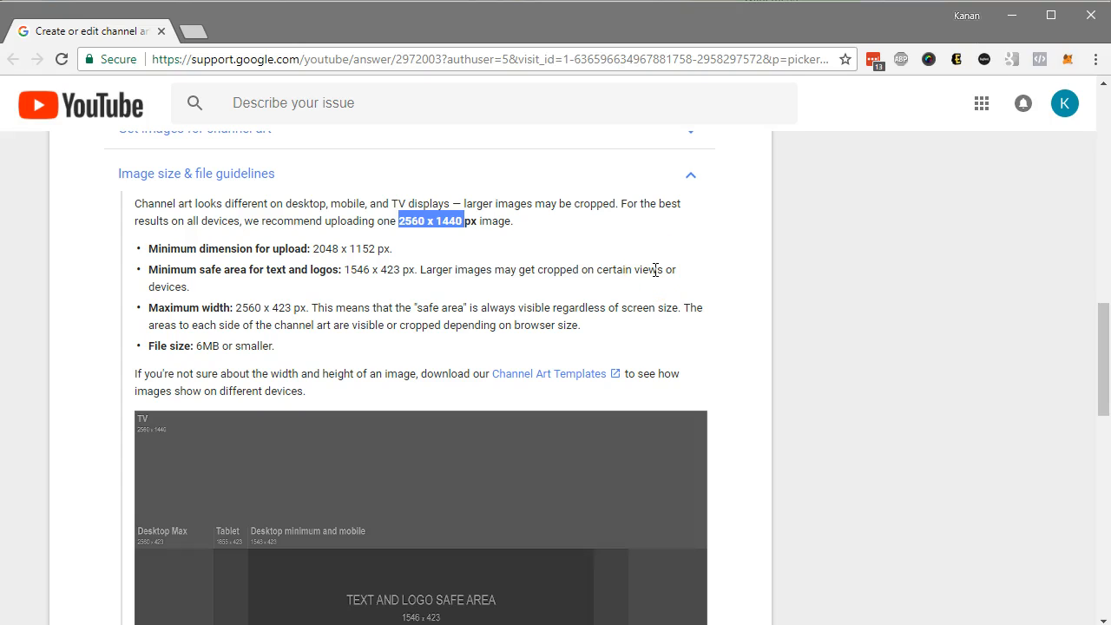
pyautogui.scroll(-1, 657, 258)
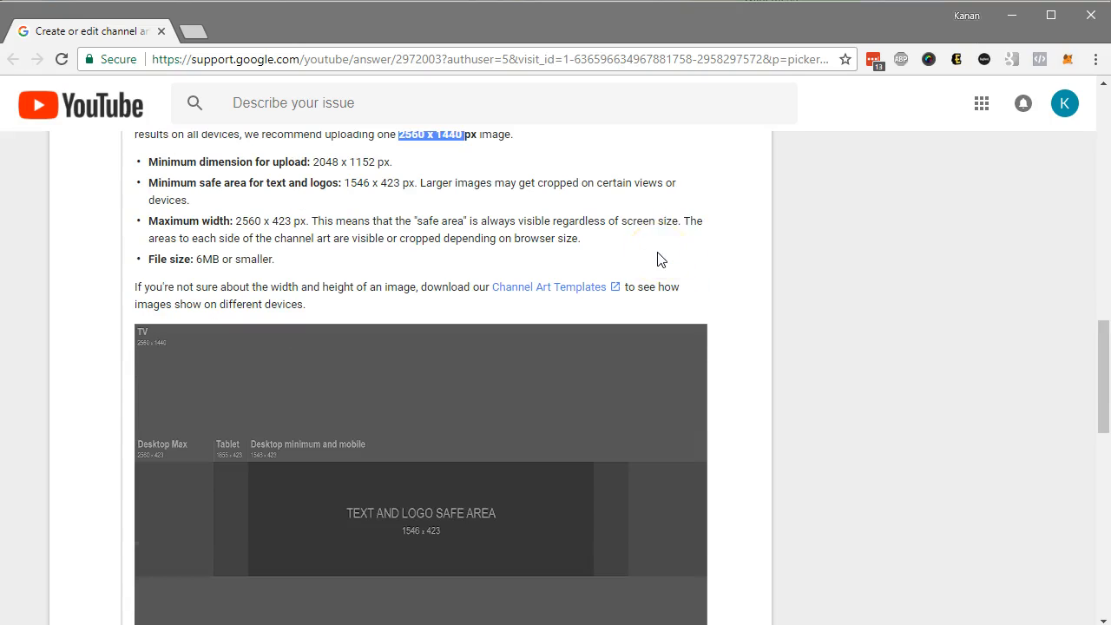
pyautogui.scroll(-1, 712, 208)
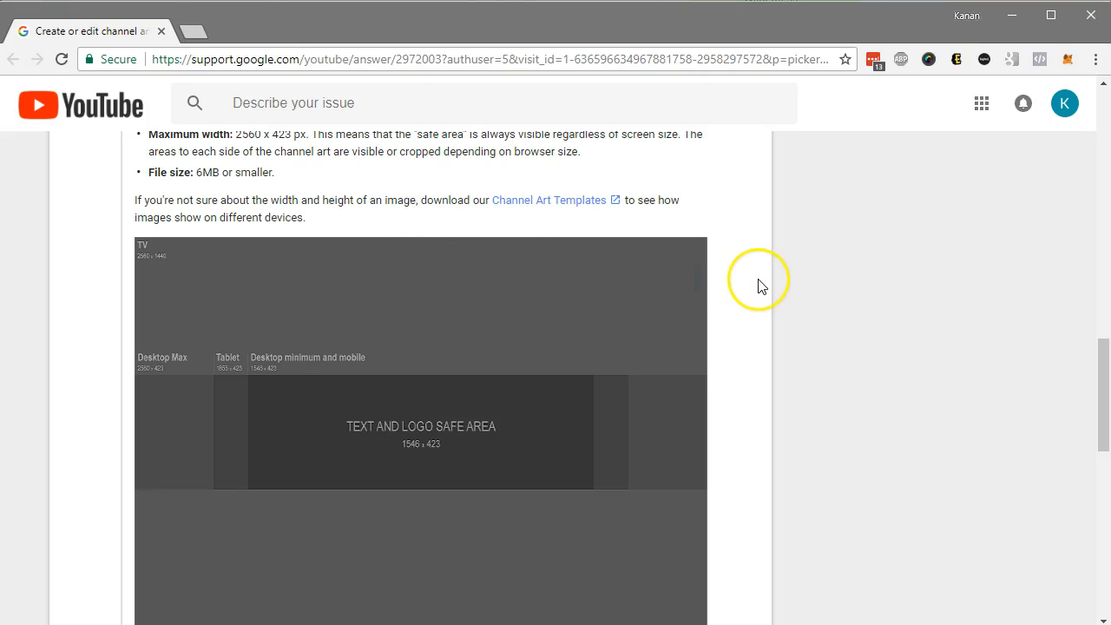
pyautogui.scroll(-1, 745, 287)
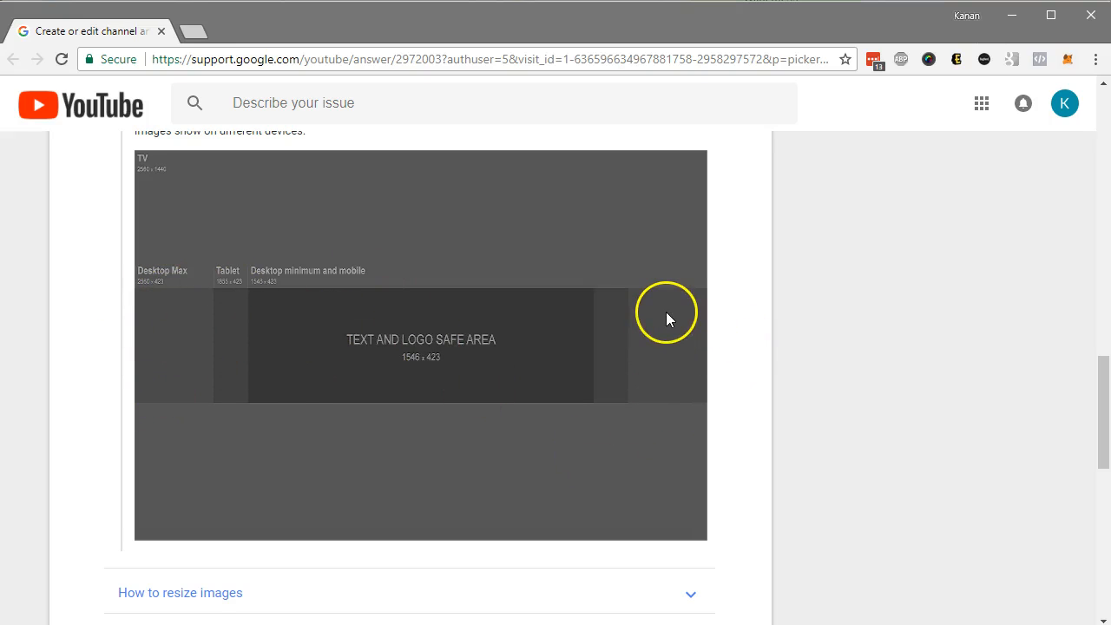
pyautogui.click(709, 303)
pyautogui.click(601, 303)
pyautogui.click(1012, 17)
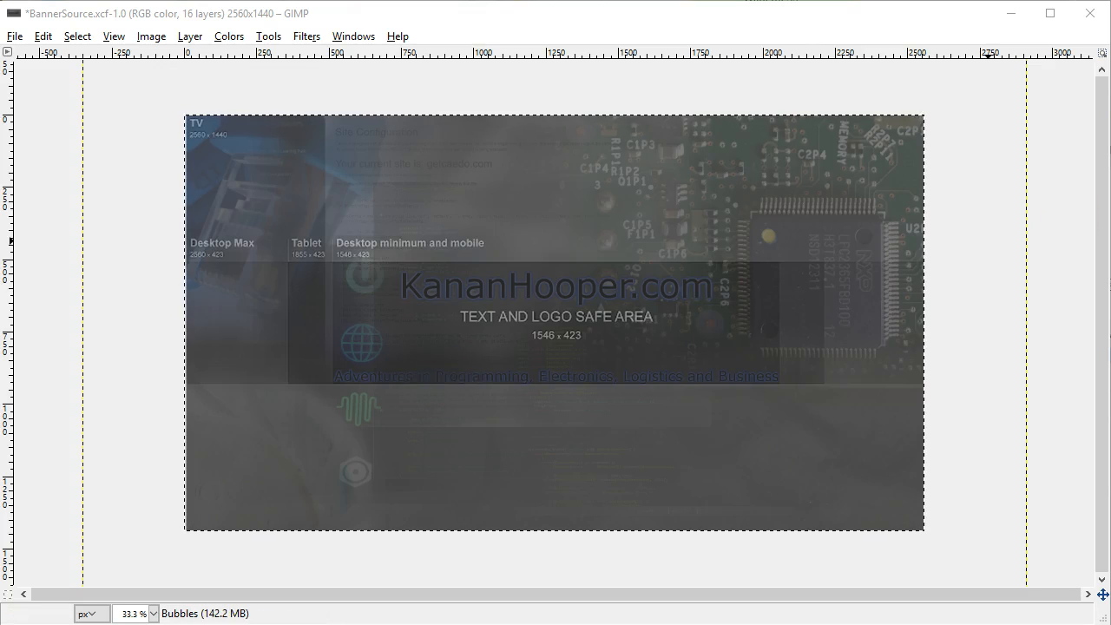
# Step: Bring the Layers dialog into view and set the Background template layer's opacity to 81
pyautogui.moveTo(1110, 2)
pyautogui.mouseDown()
pyautogui.moveTo(943, 13)
pyautogui.moveTo(952, 23)
pyautogui.mouseUp()
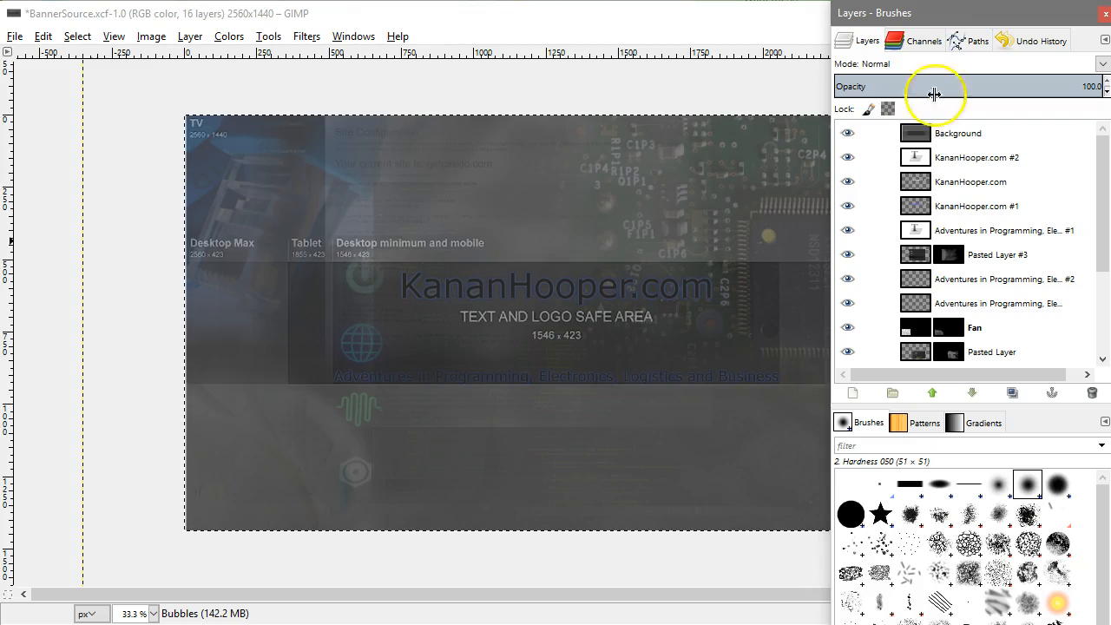
pyautogui.click(848, 132)
pyautogui.click(848, 133)
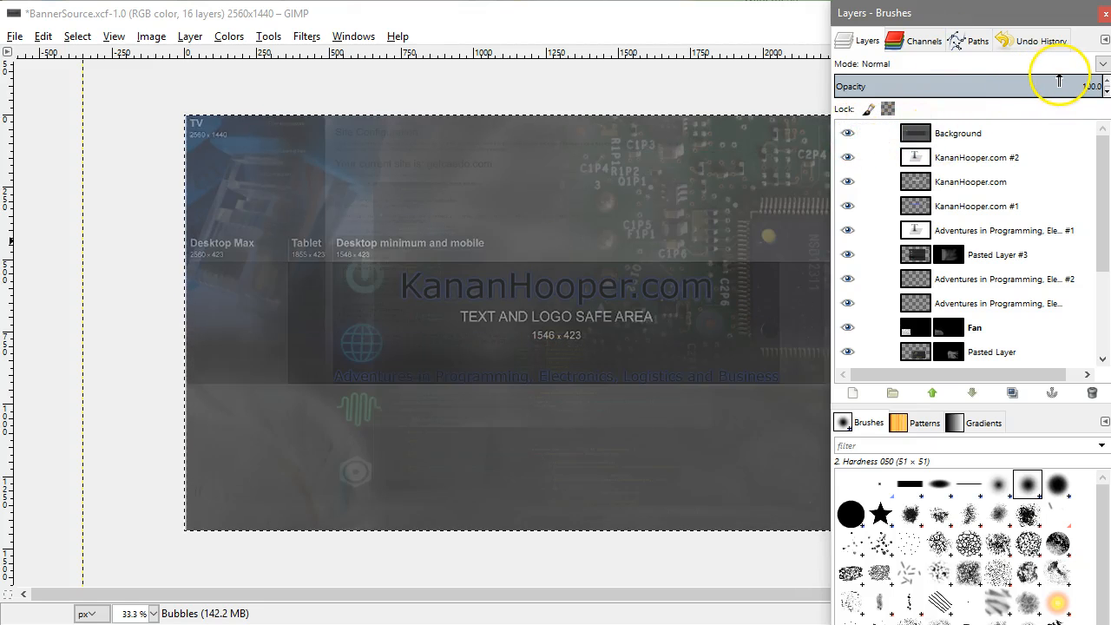
pyautogui.click(1024, 132)
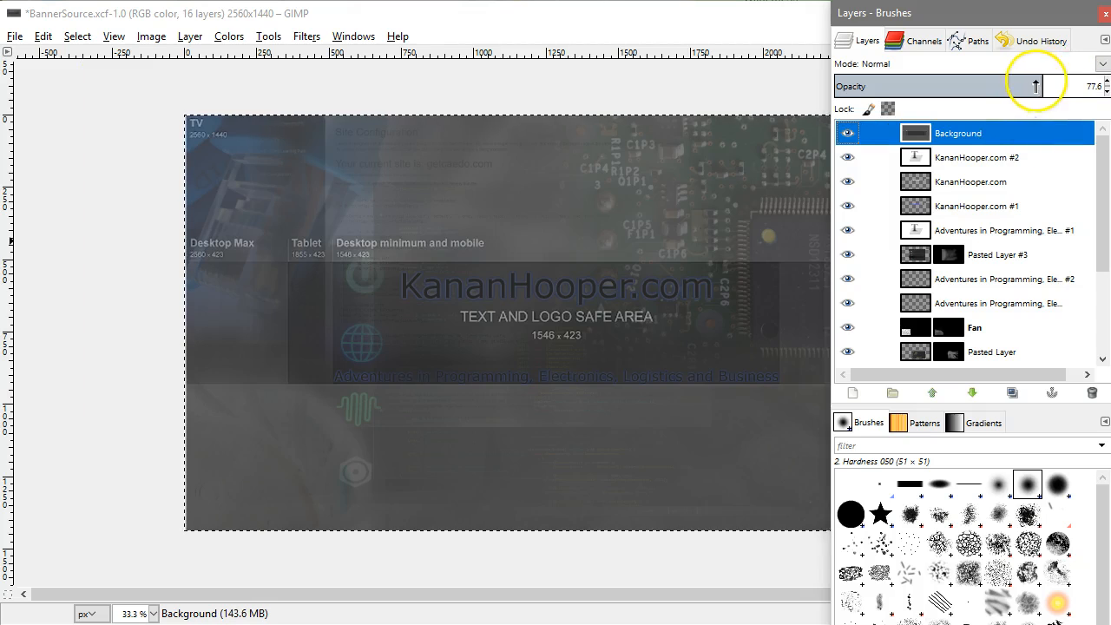
pyautogui.moveTo(1029, 87); pyautogui.dragTo(1051, 86)
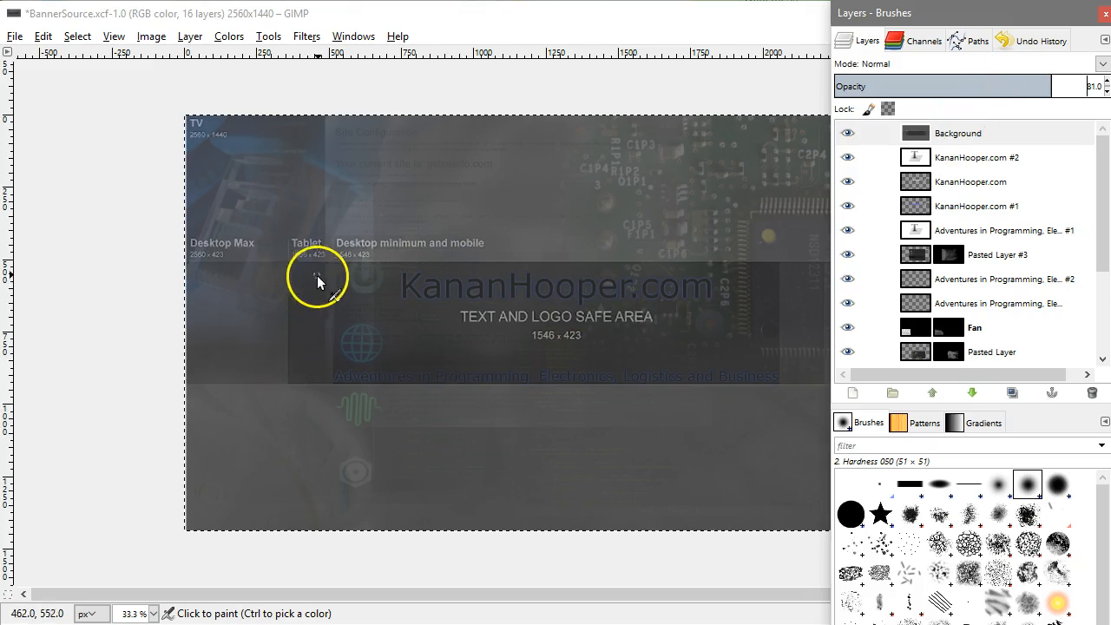
# Step: Hide the Background template layer and move the Layers dialog aside to inspect the banner's text
pyautogui.click(848, 133)
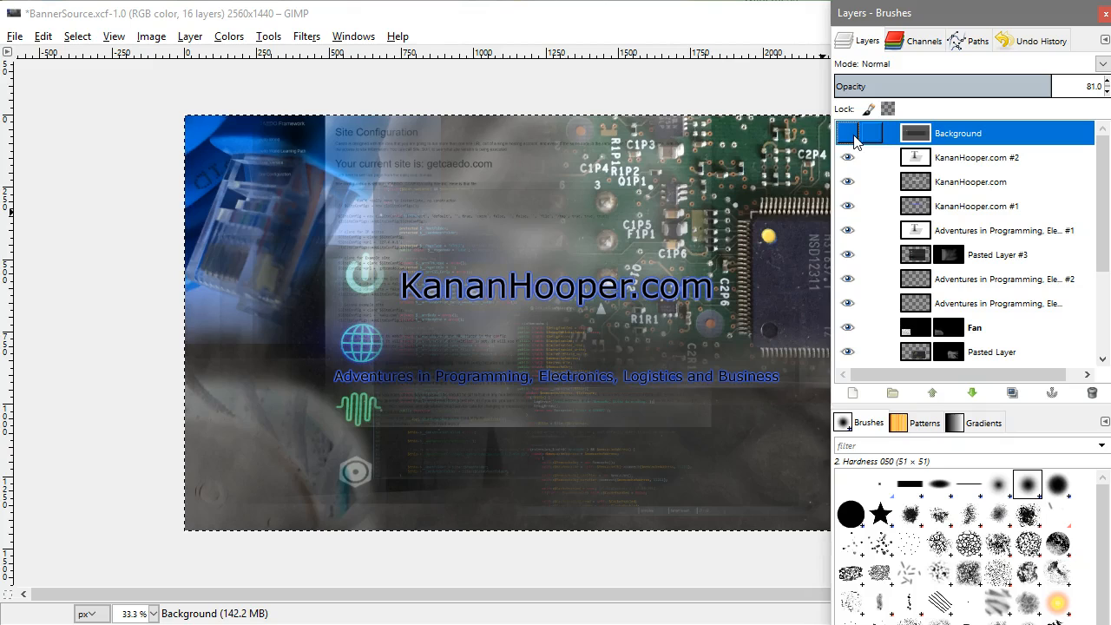
pyautogui.click(846, 154)
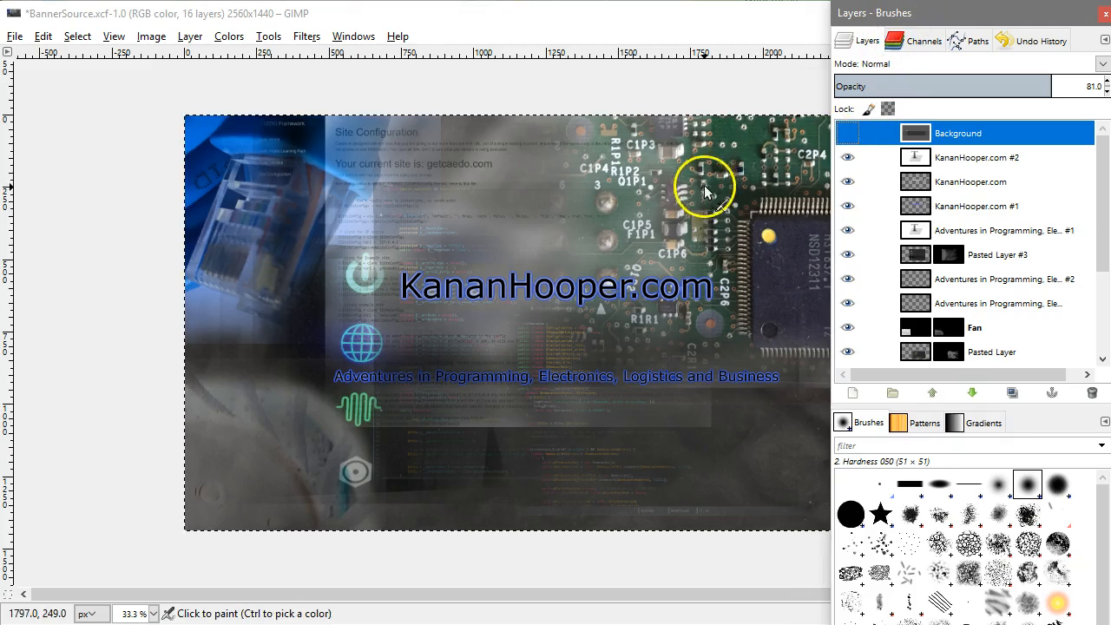
pyautogui.moveTo(920, 11); pyautogui.dragTo(1057, 15)
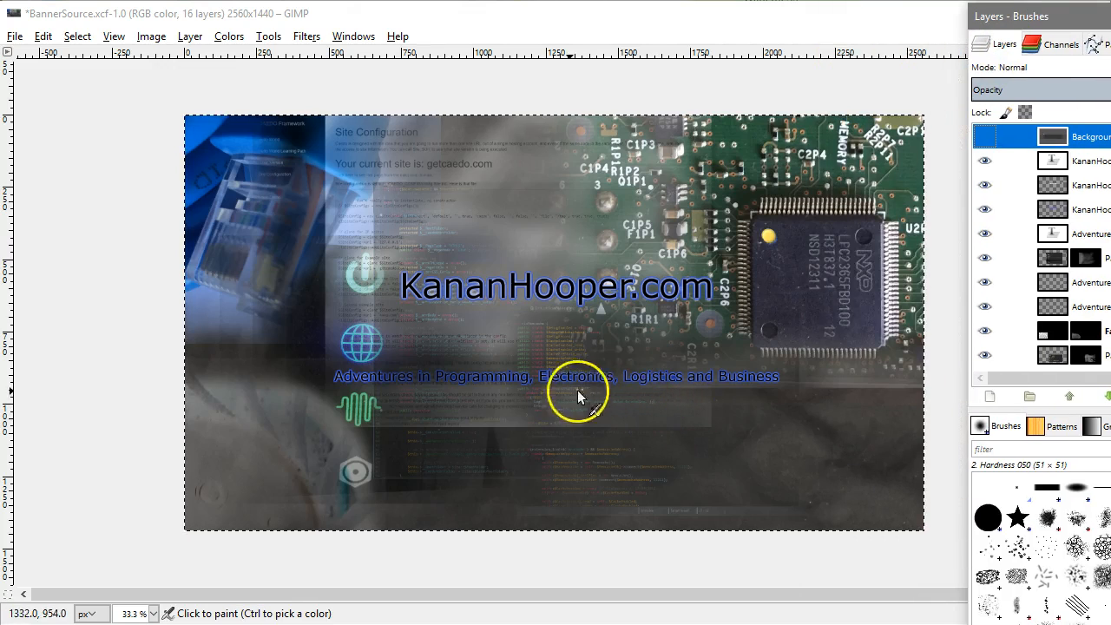
pyautogui.scroll(1, 600, 381)
pyautogui.scroll(1, 484, 385)
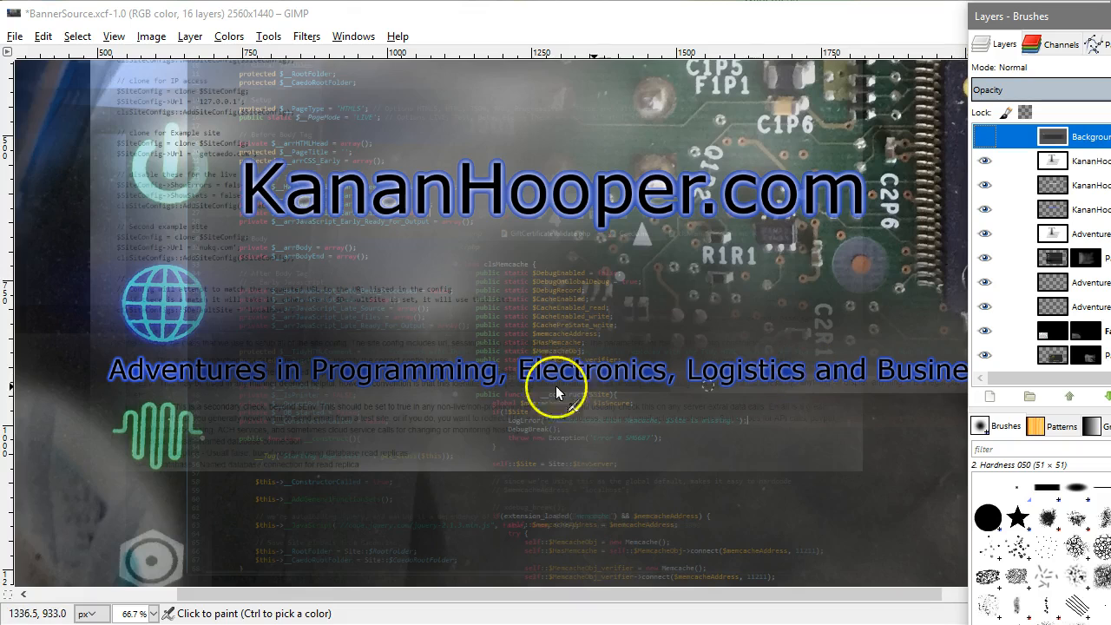
# Step: Hide the blue glow layers behind the website title and the Adventures in Programming tagline
pyautogui.click(985, 213)
pyautogui.click(984, 309)
pyautogui.click(994, 304)
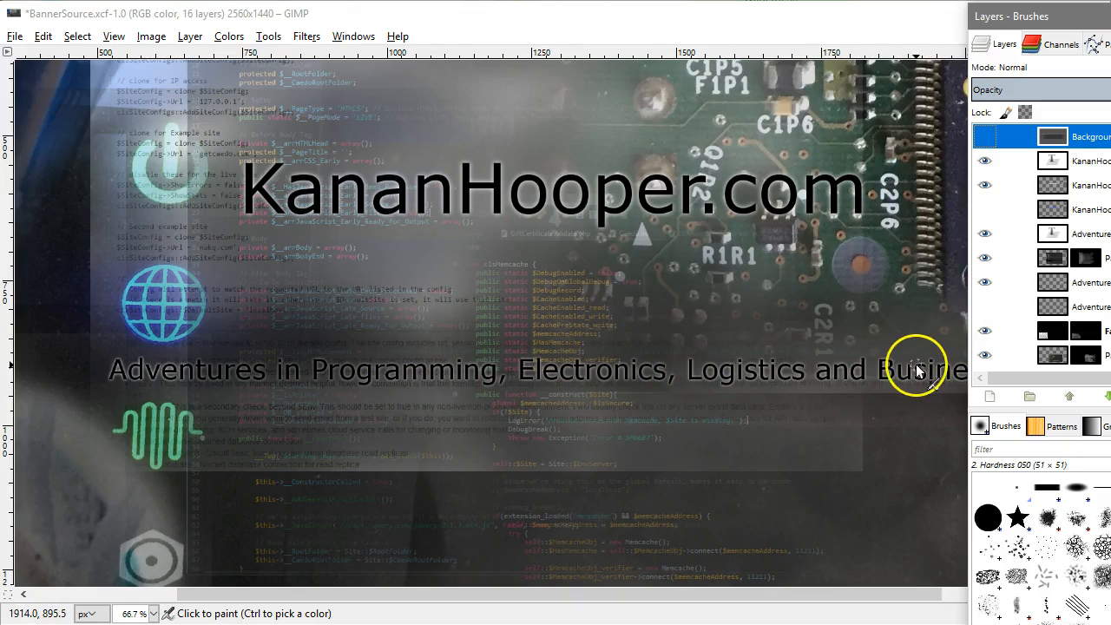
# Step: Show the glow layers of the website title and the tagline again
pyautogui.moveTo(1022, 26)
pyautogui.mouseDown()
pyautogui.moveTo(1082, 17)
pyautogui.moveTo(1007, 19)
pyautogui.mouseUp()
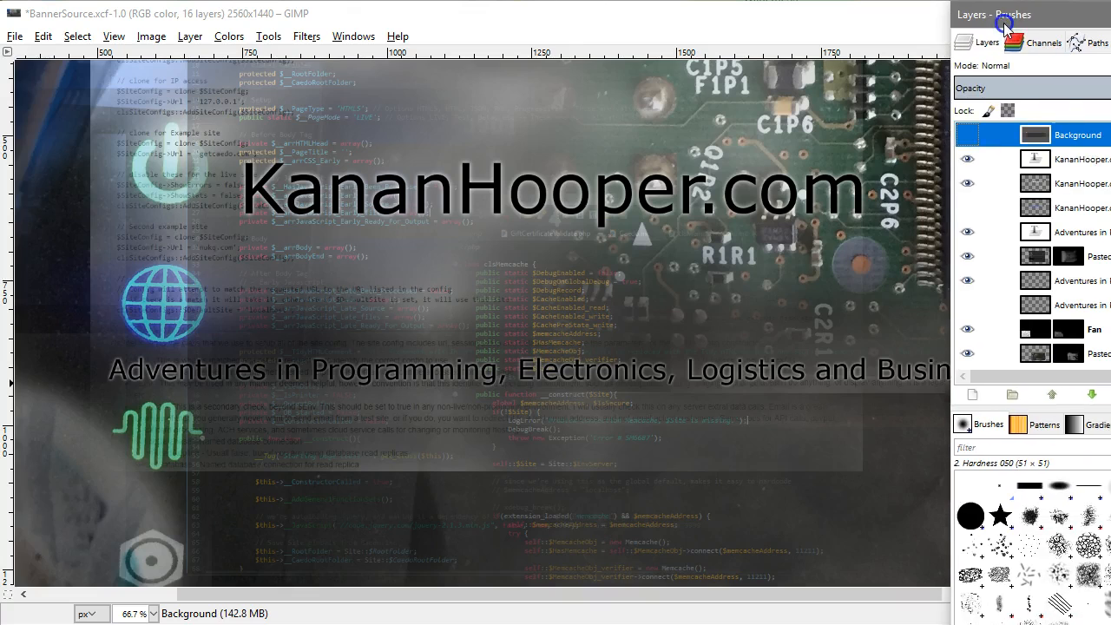
pyautogui.click(971, 208)
pyautogui.click(970, 305)
pyautogui.click(970, 305)
pyautogui.click(970, 305)
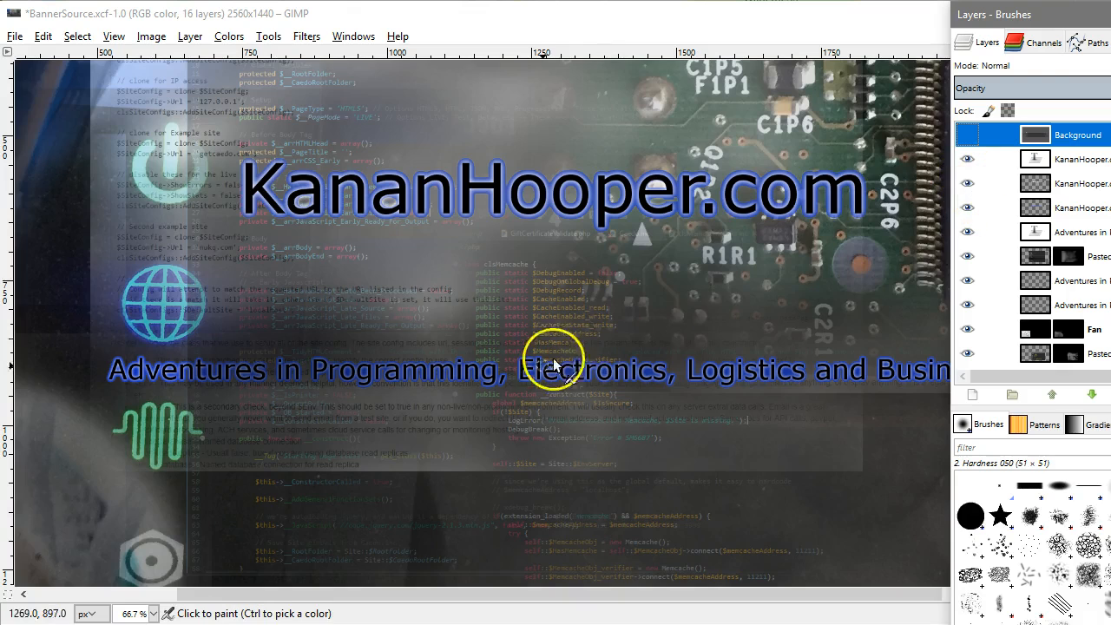
# Step: Hide the three website title layers and the Adventures in Programming #1 text layer
pyautogui.moveTo(1047, 13)
pyautogui.mouseDown()
pyautogui.moveTo(979, 15)
pyautogui.moveTo(1060, 26)
pyautogui.moveTo(920, 21)
pyautogui.moveTo(1045, 19)
pyautogui.mouseUp()
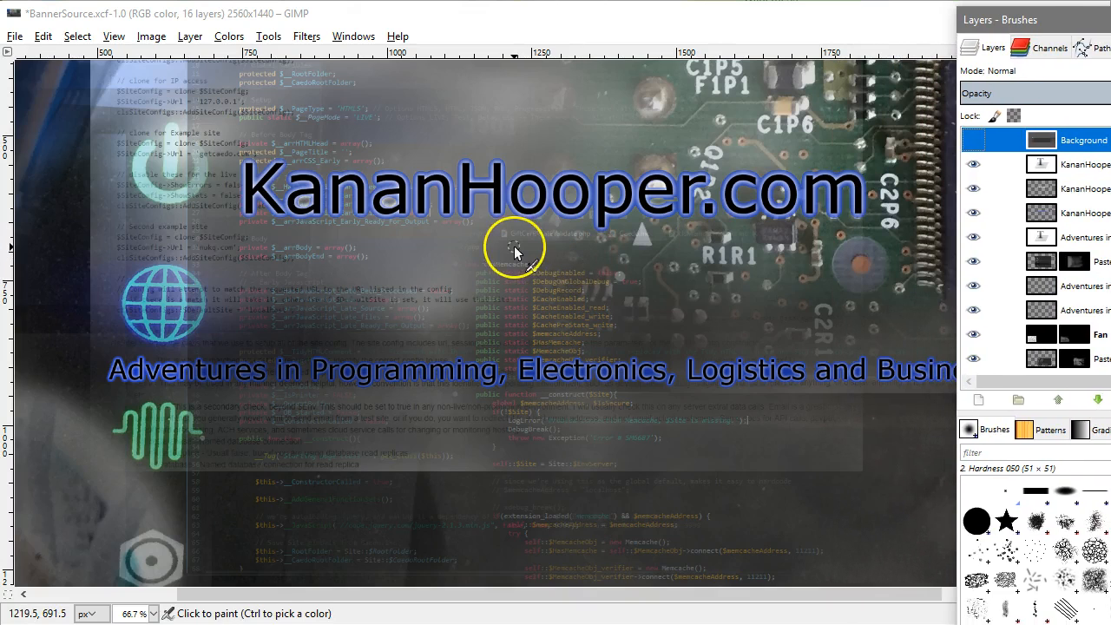
pyautogui.scroll(-2, 514, 246)
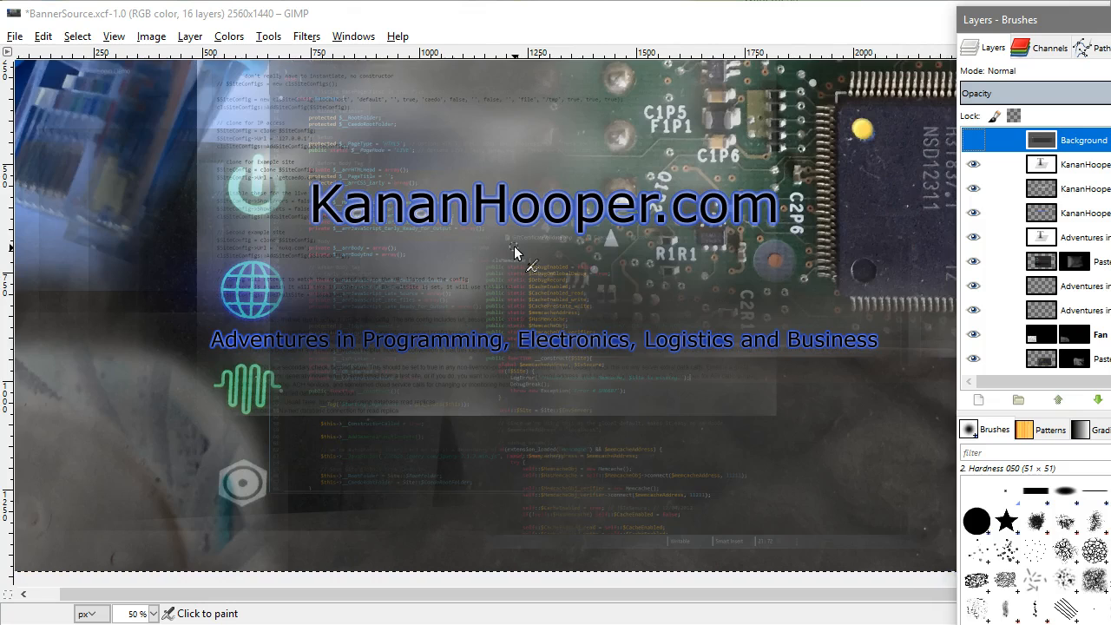
pyautogui.moveTo(1066, 19); pyautogui.dragTo(942, 16)
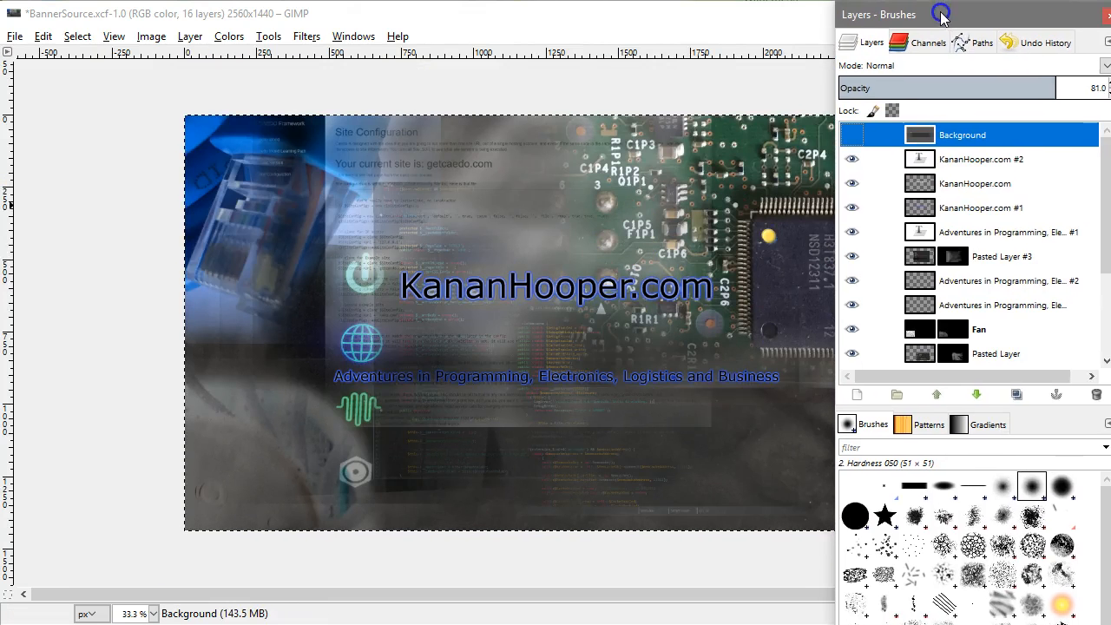
pyautogui.click(852, 161)
pyautogui.click(852, 183)
pyautogui.click(852, 208)
pyautogui.click(851, 232)
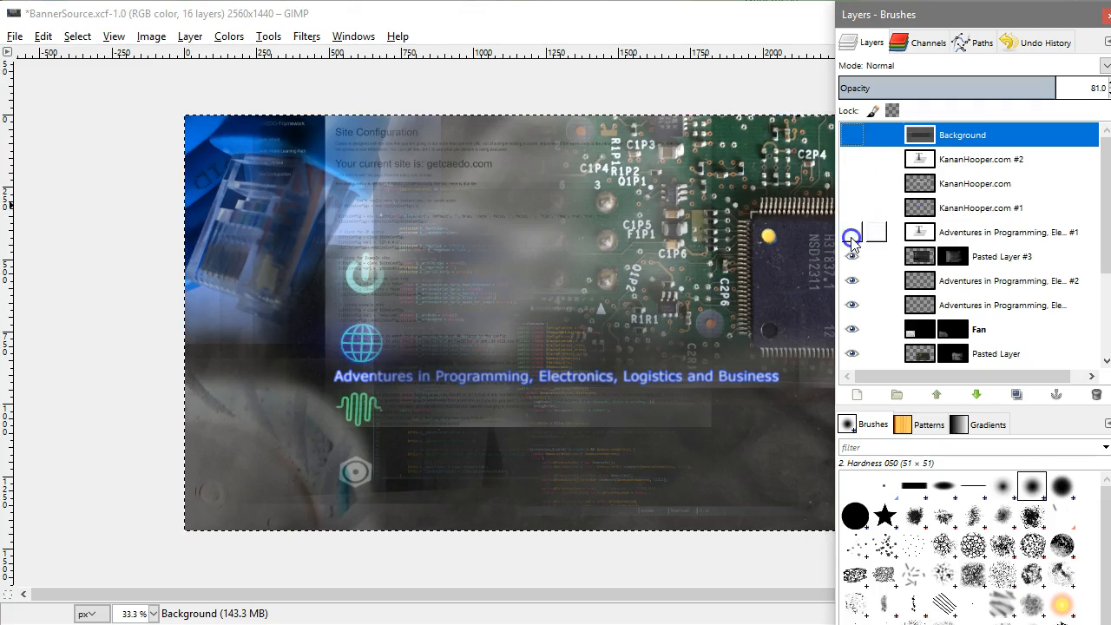
pyautogui.click(854, 281)
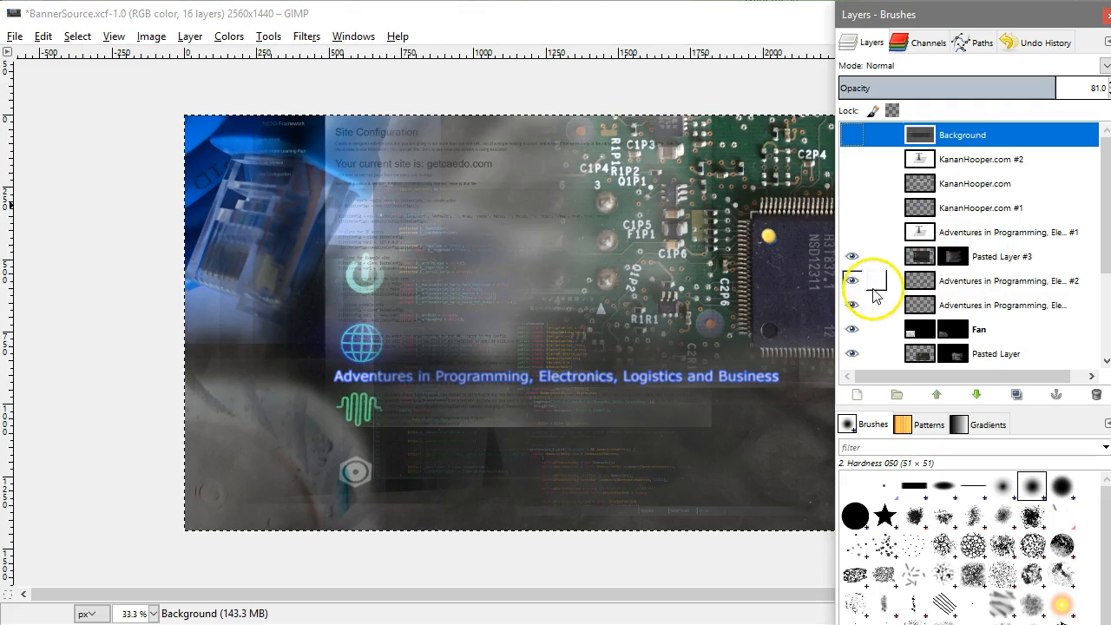
# Step: Move Pasted Layer #3 below the tagline layers and hide the two remaining Adventures in Programming layers
pyautogui.click(979, 257)
pyautogui.moveTo(978, 260); pyautogui.dragTo(965, 311)
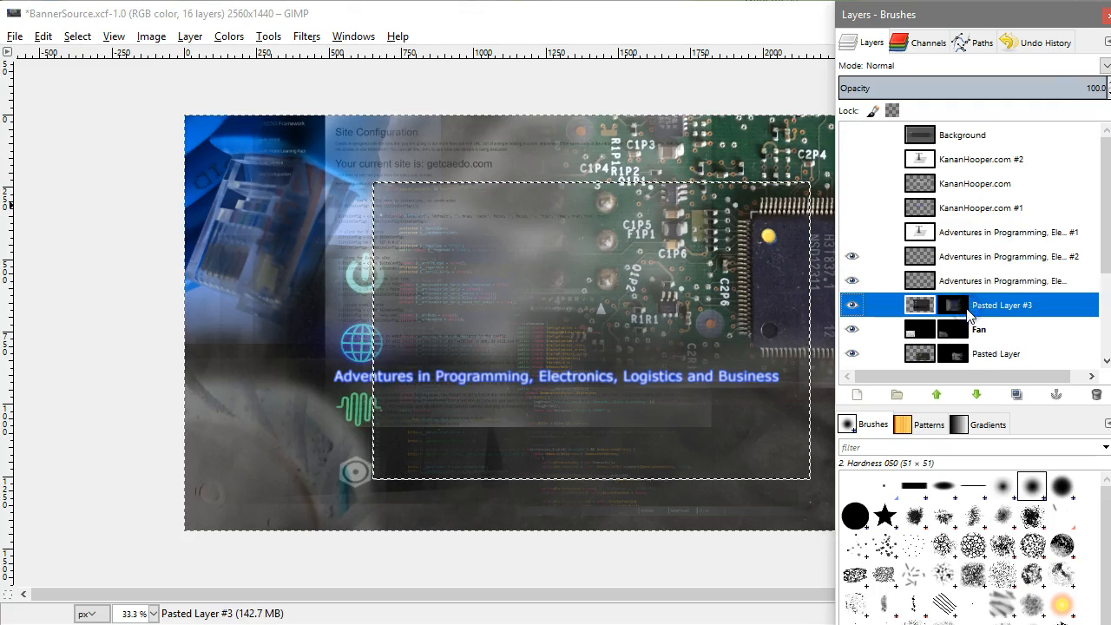
pyautogui.click(852, 280)
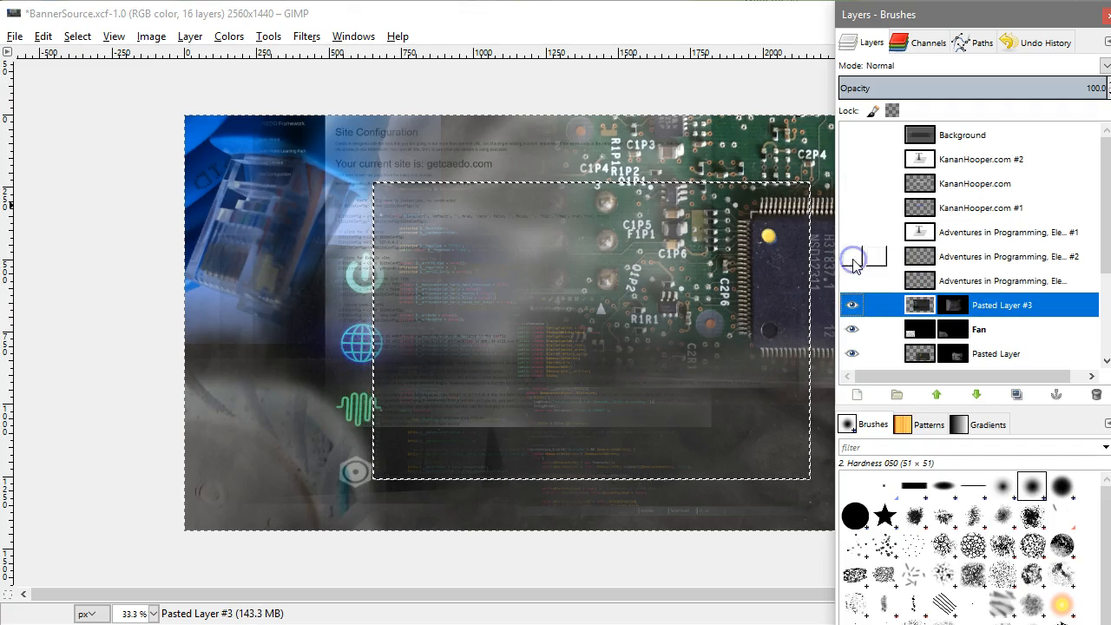
# Step: Hide all layers beneath Pasted Layer #3, from Bubbles up to Fan, so that layer is isolated
pyautogui.scroll(-1, 998, 334)
pyautogui.scroll(-3, 1005, 340)
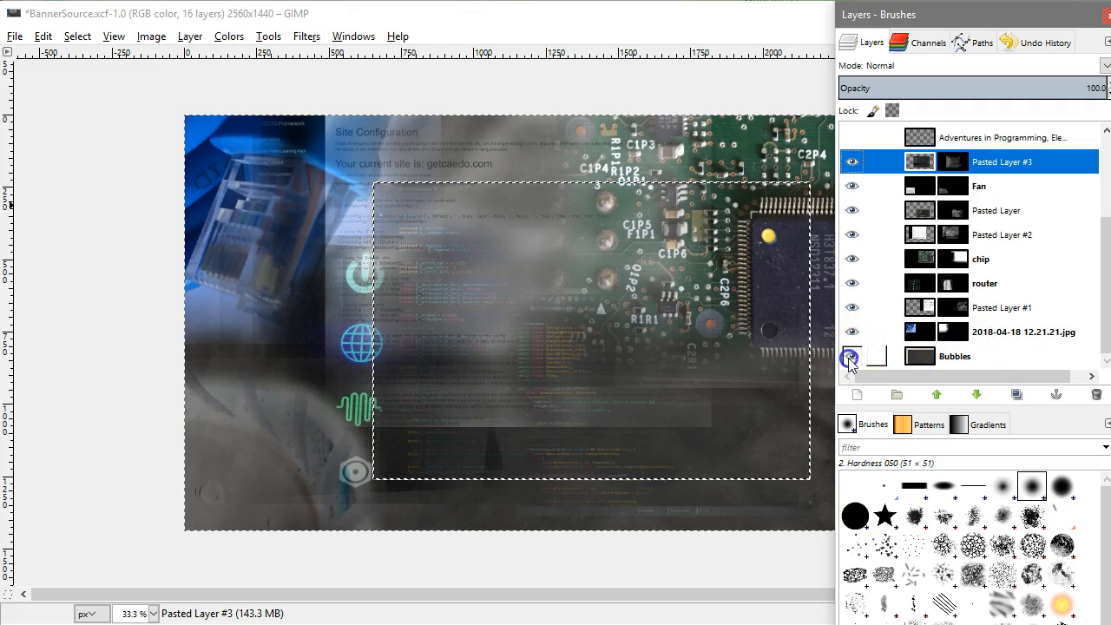
pyautogui.moveTo(850, 358); pyautogui.dragTo(851, 324)
pyautogui.moveTo(853, 284); pyautogui.dragTo(852, 186)
pyautogui.scroll(1, 911, 225)
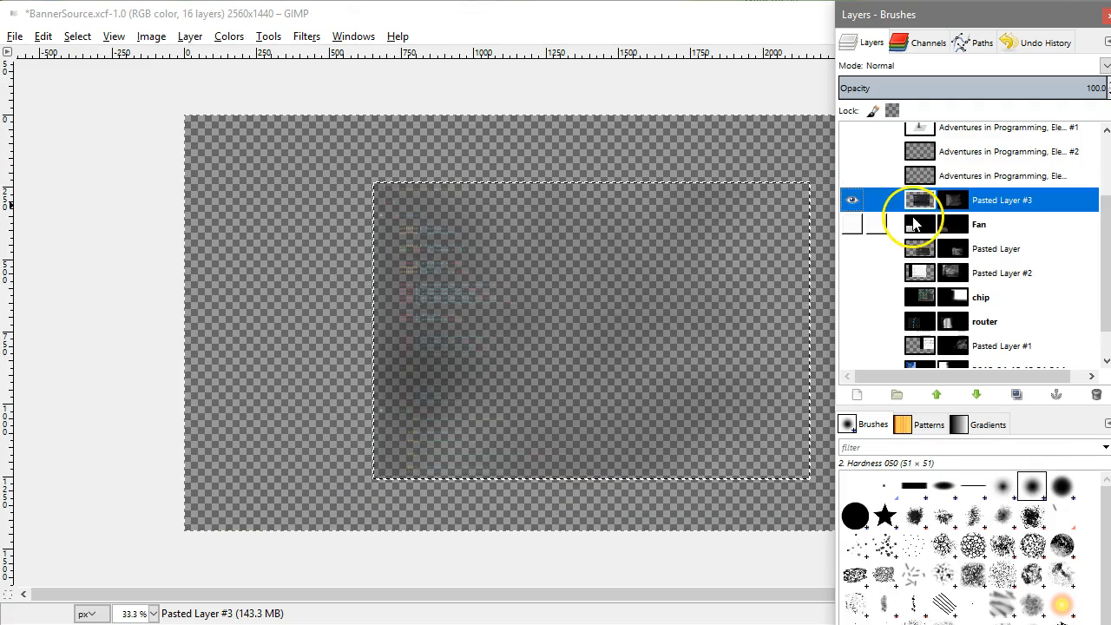
pyautogui.scroll(1, 903, 227)
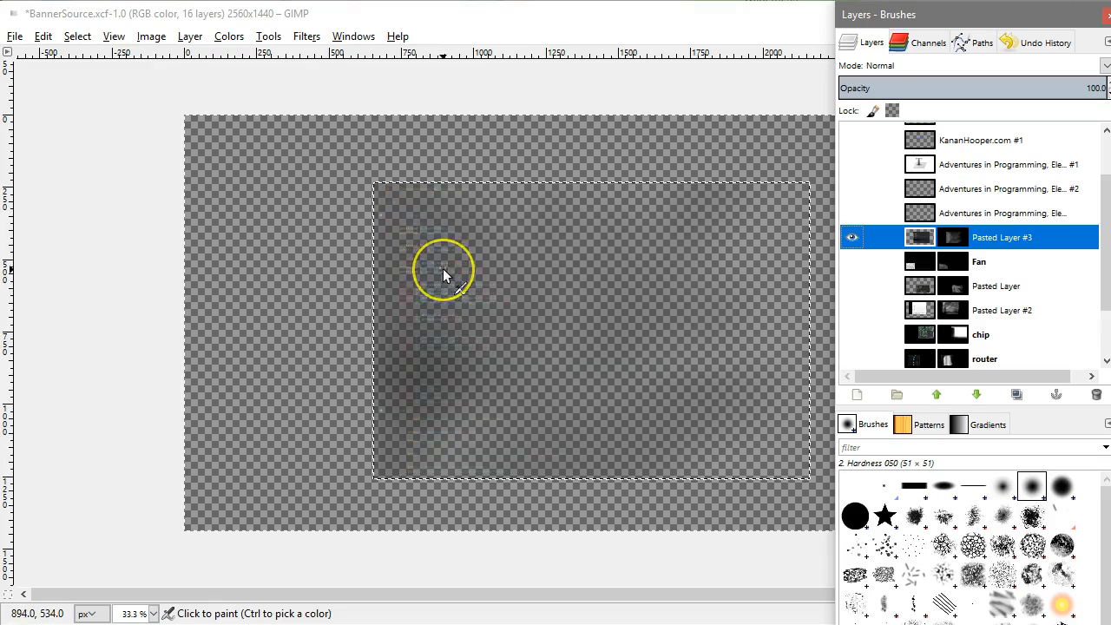
# Step: Examine the faded code text of Pasted Layer #3 up close
pyautogui.scroll(6, 442, 268)
pyautogui.scroll(2, 442, 270)
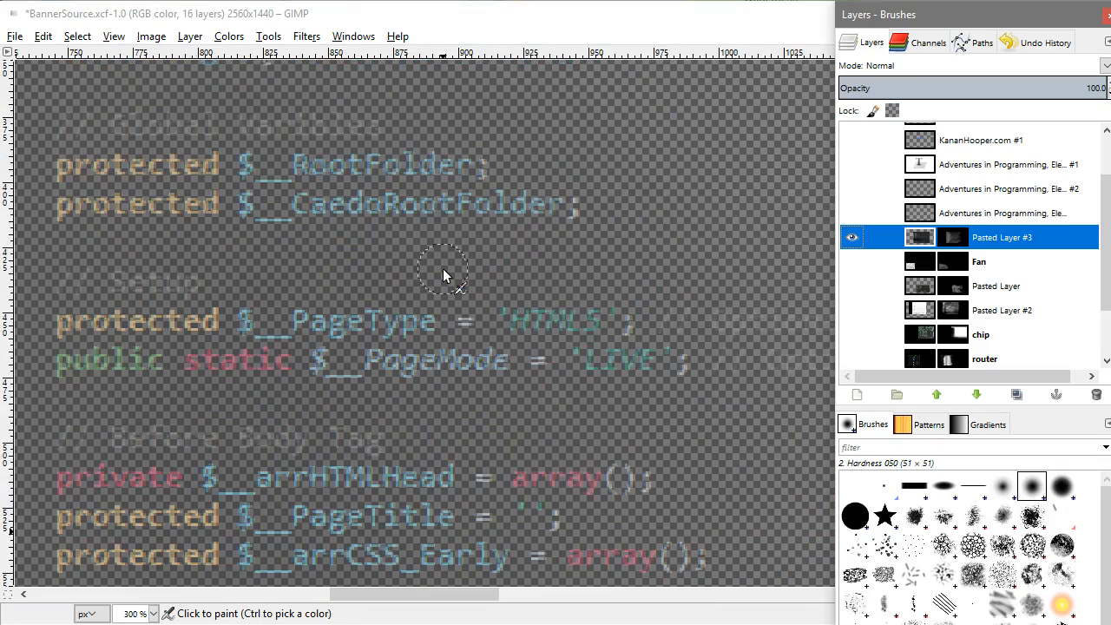
pyautogui.scroll(1, 442, 269)
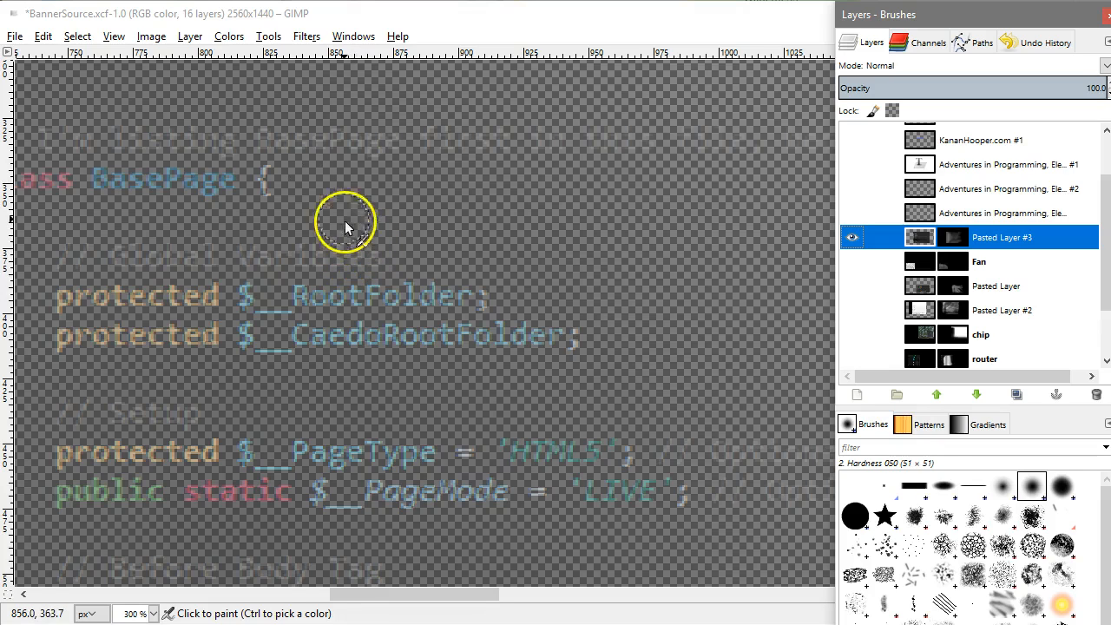
pyautogui.scroll(-2, 403, 175)
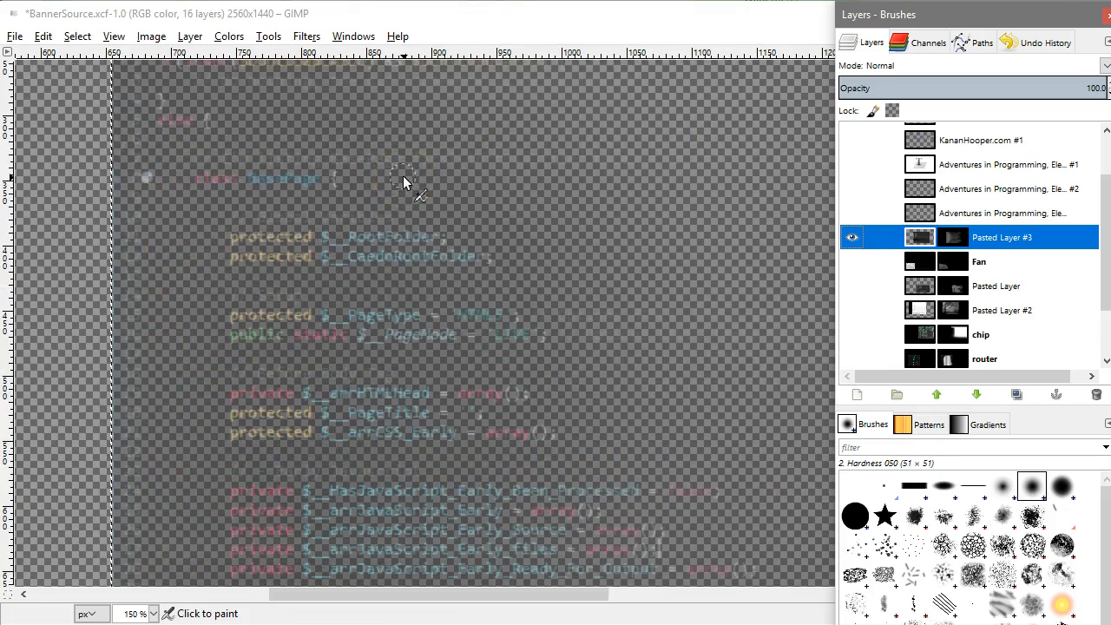
pyautogui.scroll(-3, 390, 246)
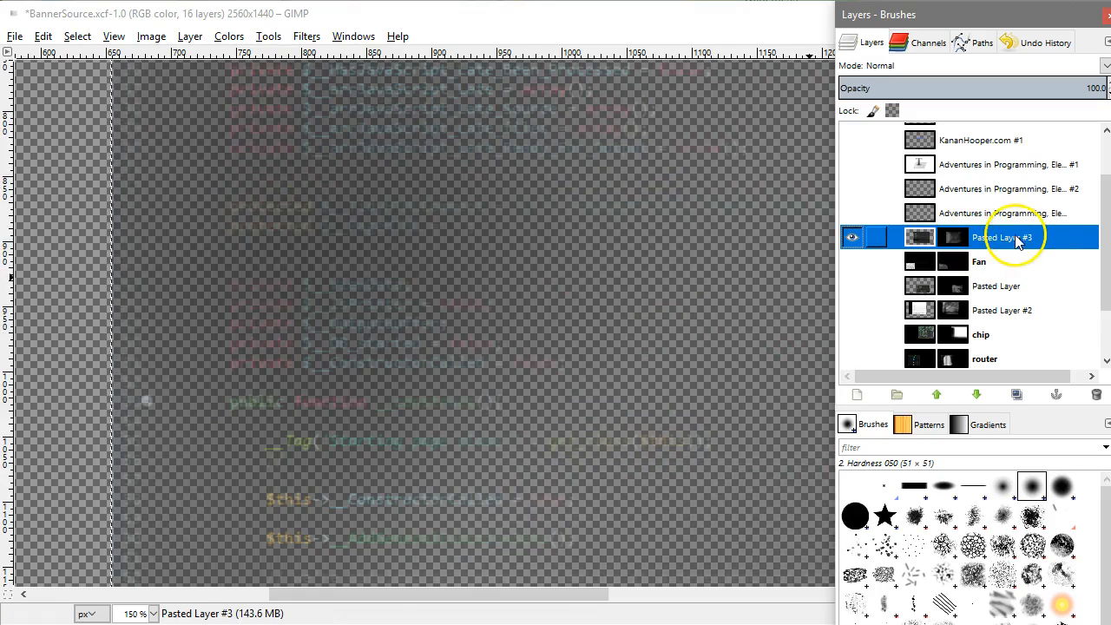
# Step: Compare the layer mask commands offered for Pasted Layer #3 and for the unmasked Adventures in Programming layer
pyautogui.rightClick(1003, 240)
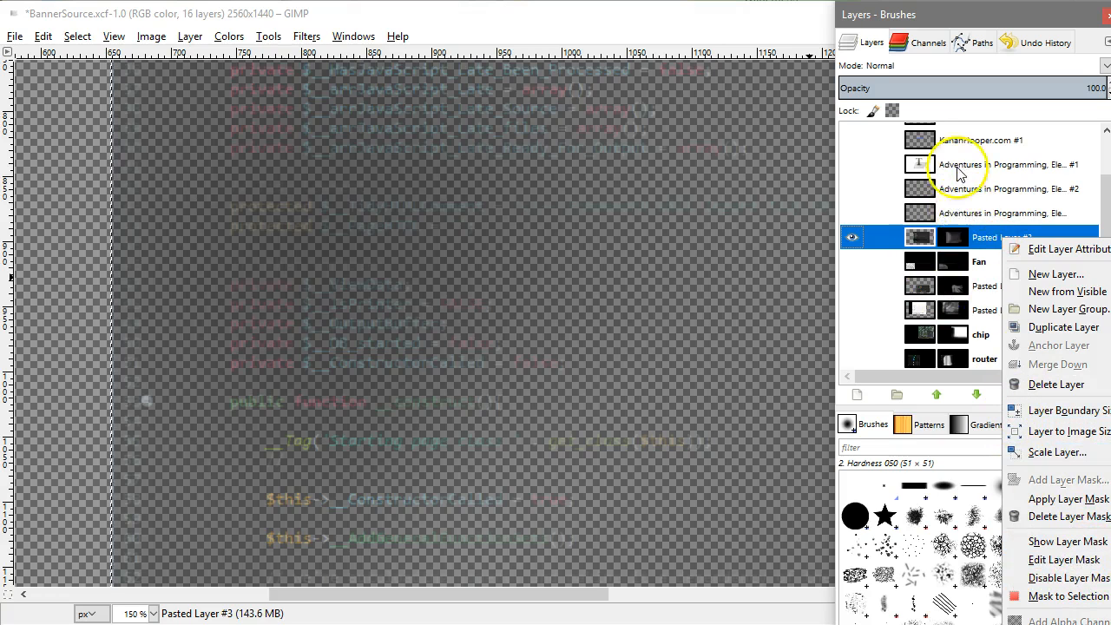
pyautogui.rightClick(946, 215)
pyautogui.rightClick(946, 214)
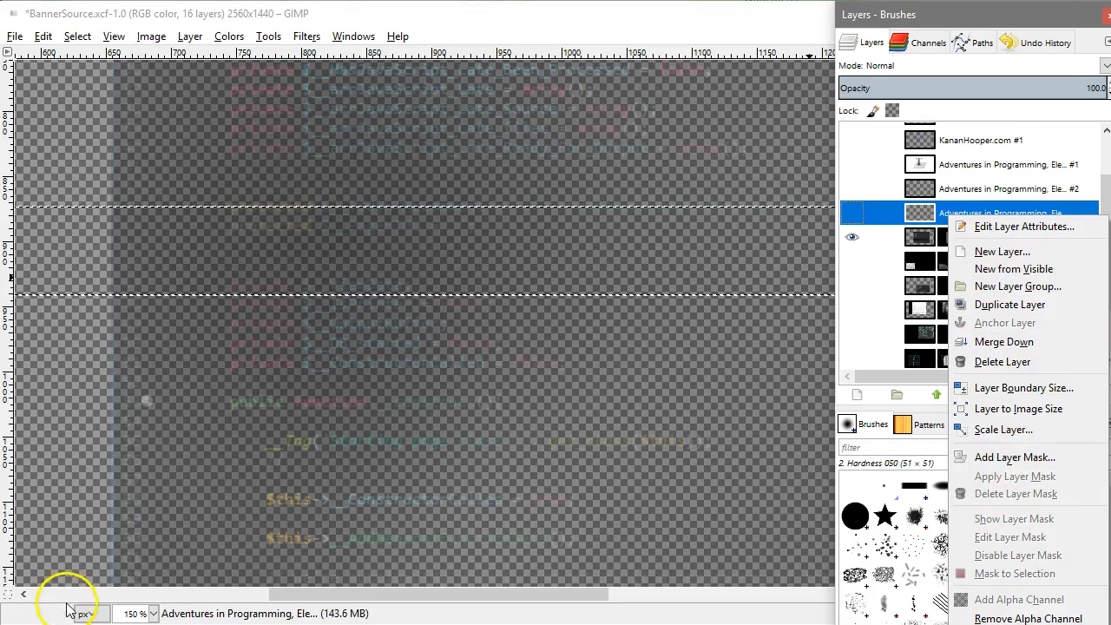
pyautogui.click(940, 192)
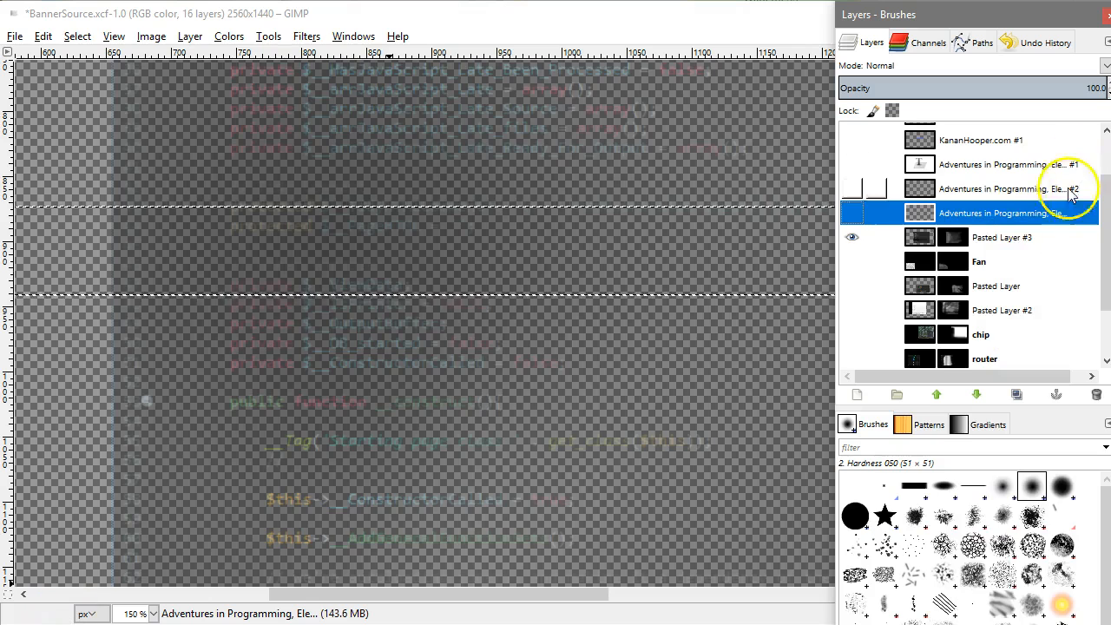
# Step: Enable editing of Pasted Layer #3's layer mask and display the whole mask on the canvas
pyautogui.click(1006, 237)
pyautogui.rightClick(1010, 243)
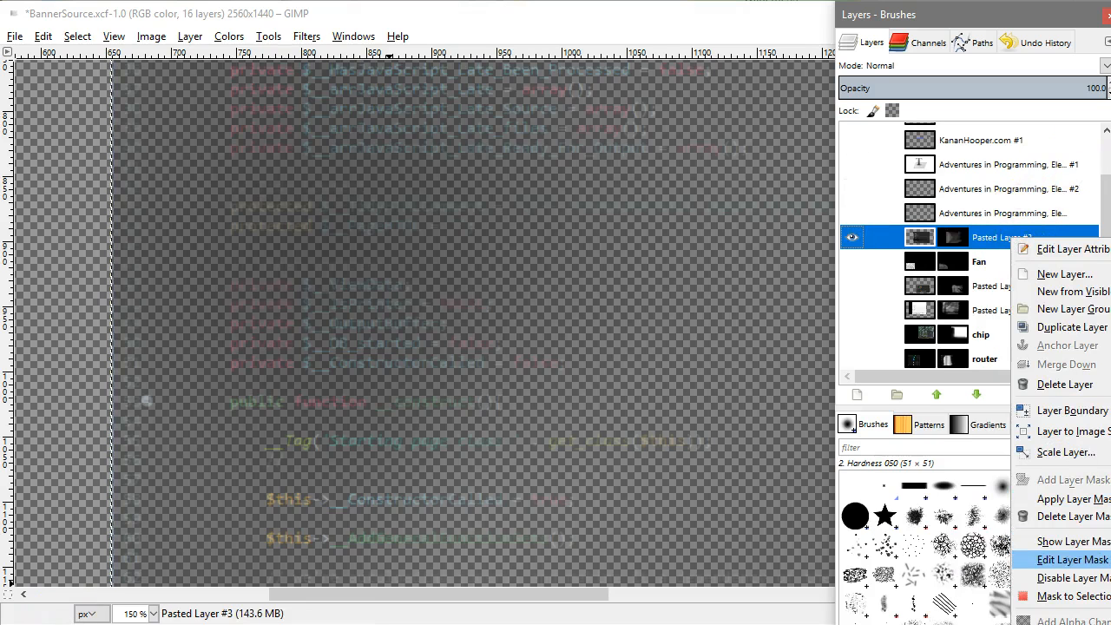
pyautogui.click(1072, 560)
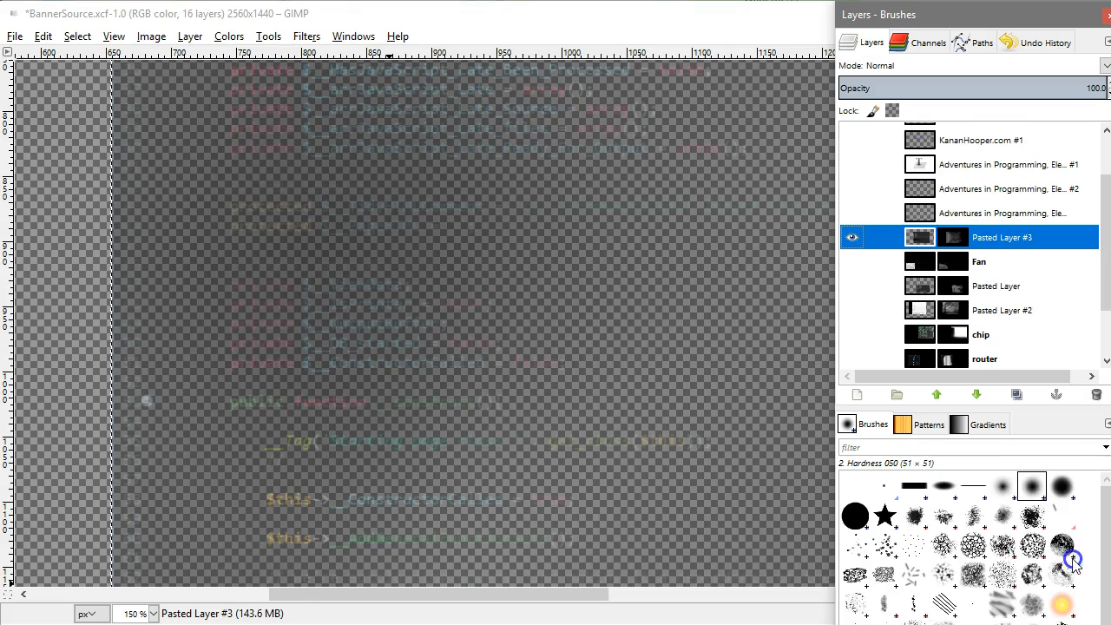
pyautogui.rightClick(1003, 243)
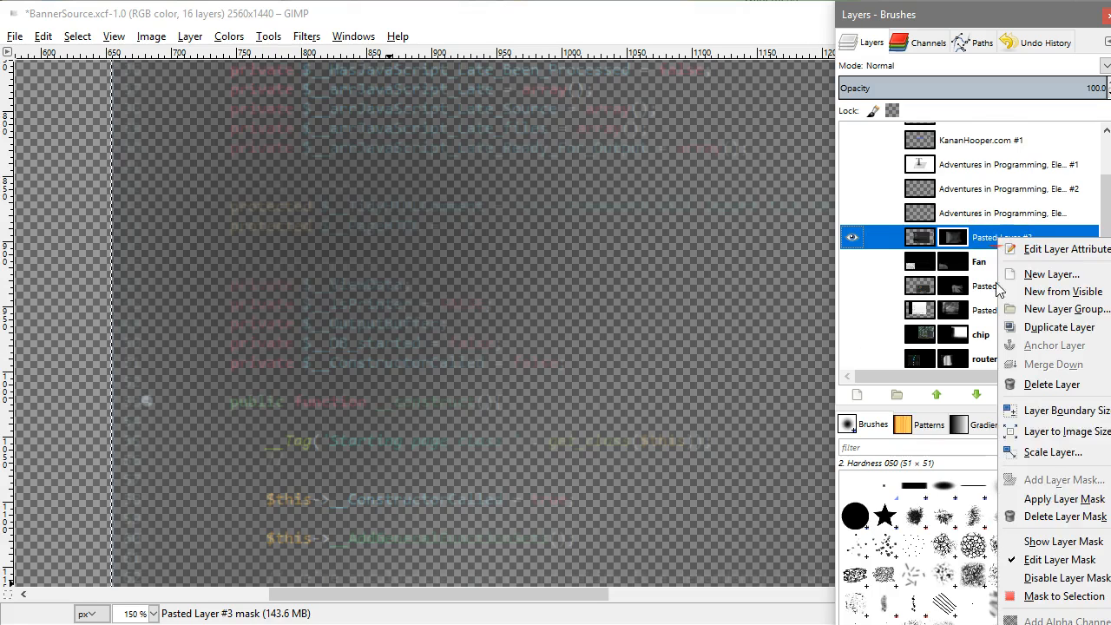
pyautogui.click(1061, 541)
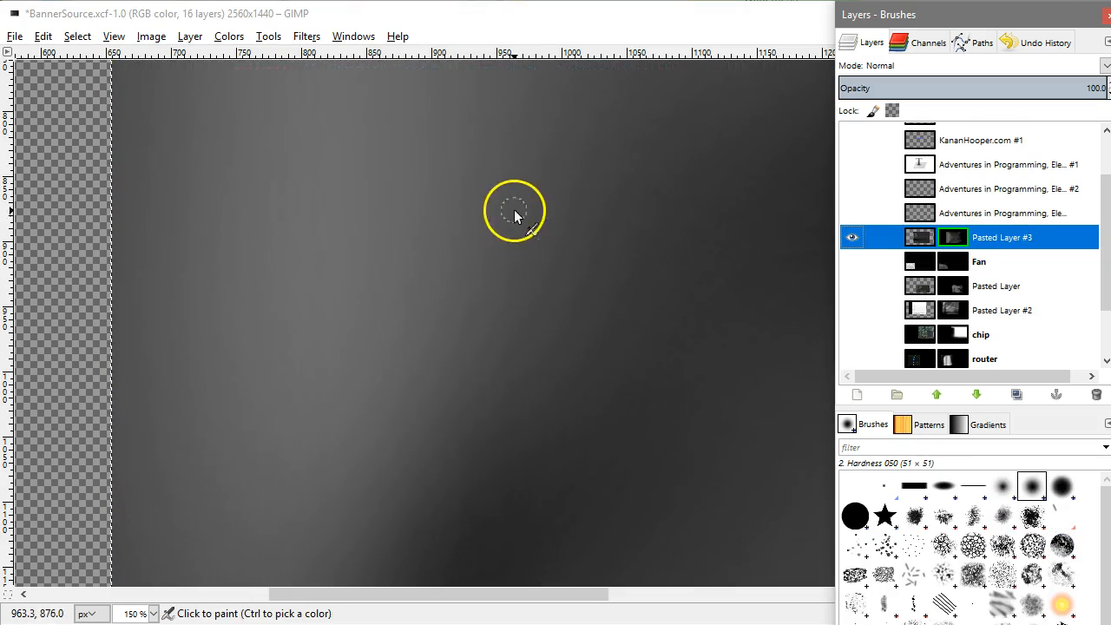
pyautogui.moveTo(974, 17); pyautogui.dragTo(1110, 17)
pyautogui.press('-')
pyautogui.press('-')
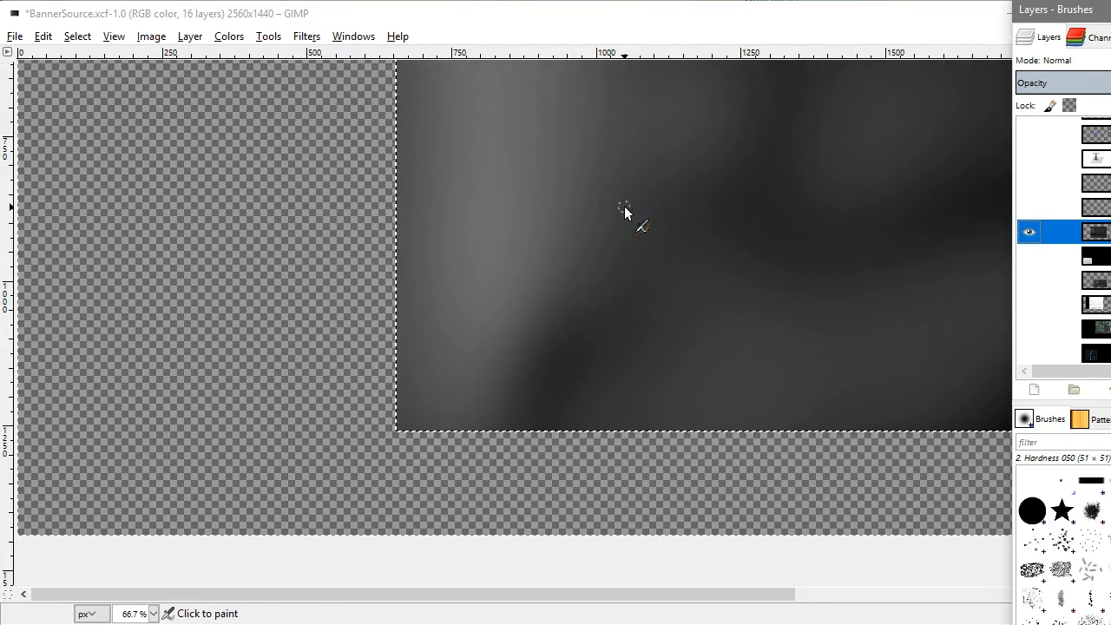
pyautogui.press('-')
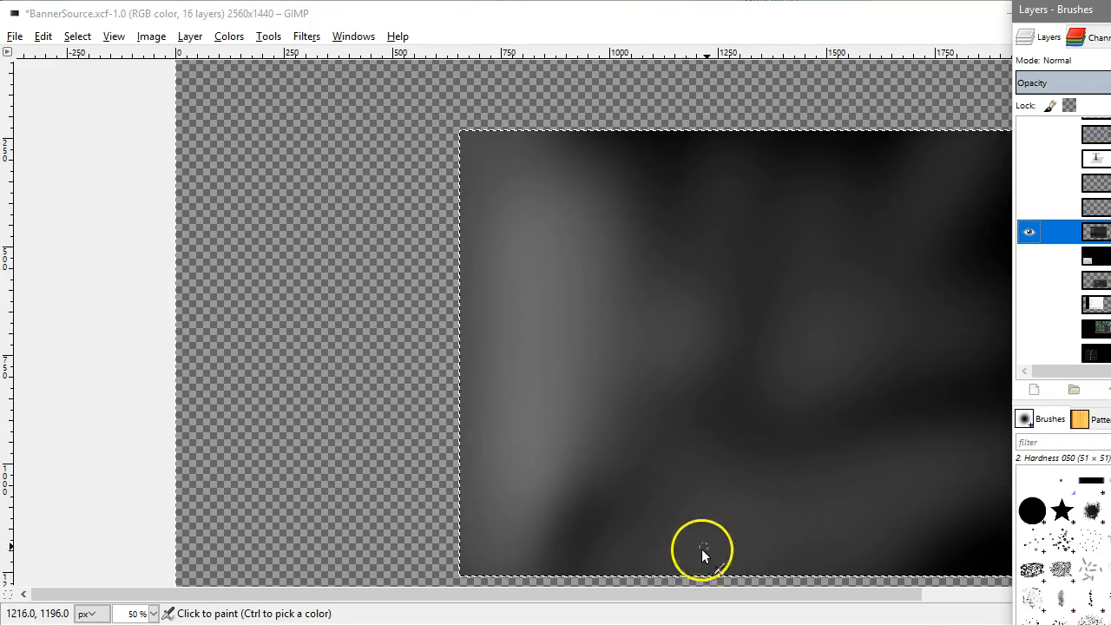
pyautogui.moveTo(695, 593); pyautogui.dragTo(801, 600)
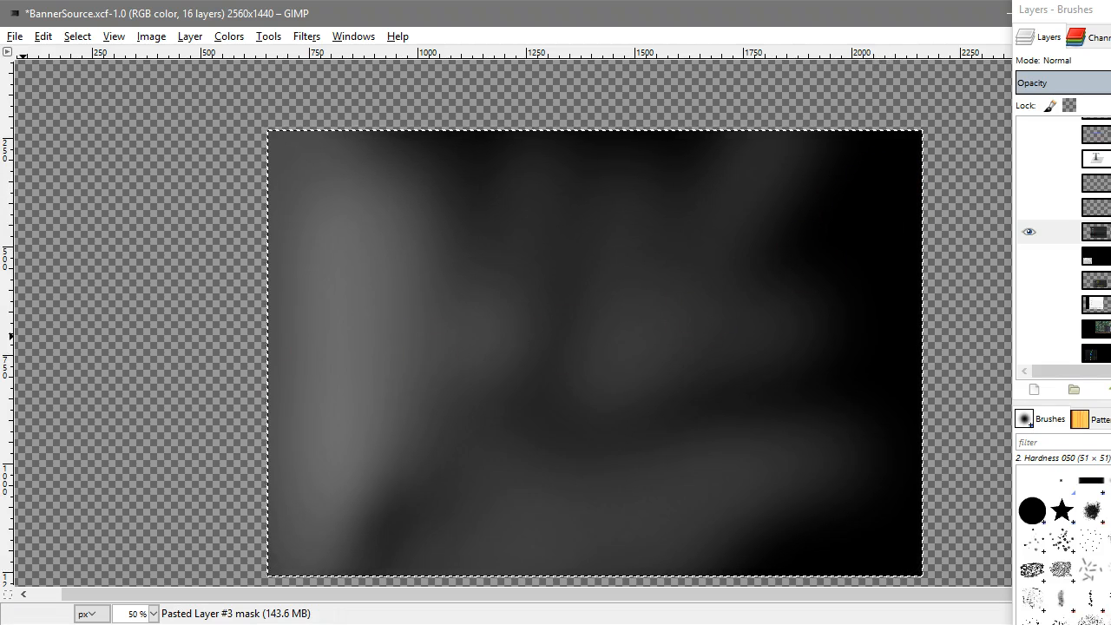
# Step: Airbrush white strokes down the left part of Pasted Layer #3's mask with size 219.27 and opacity 51.4
pyautogui.moveTo(0, 3); pyautogui.dragTo(61, 15)
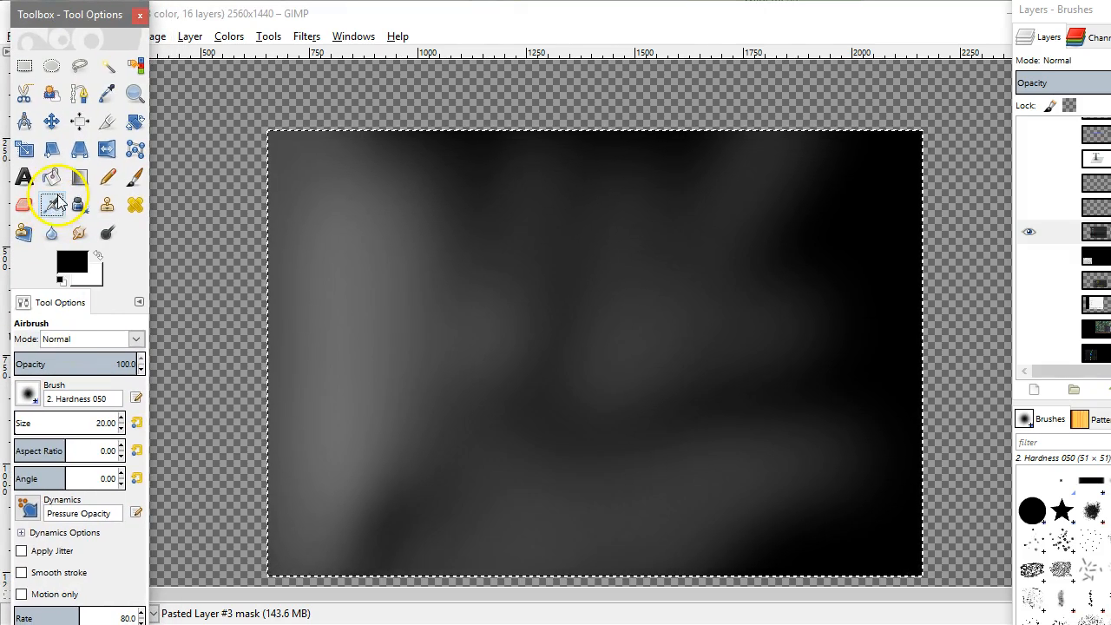
pyautogui.click(98, 255)
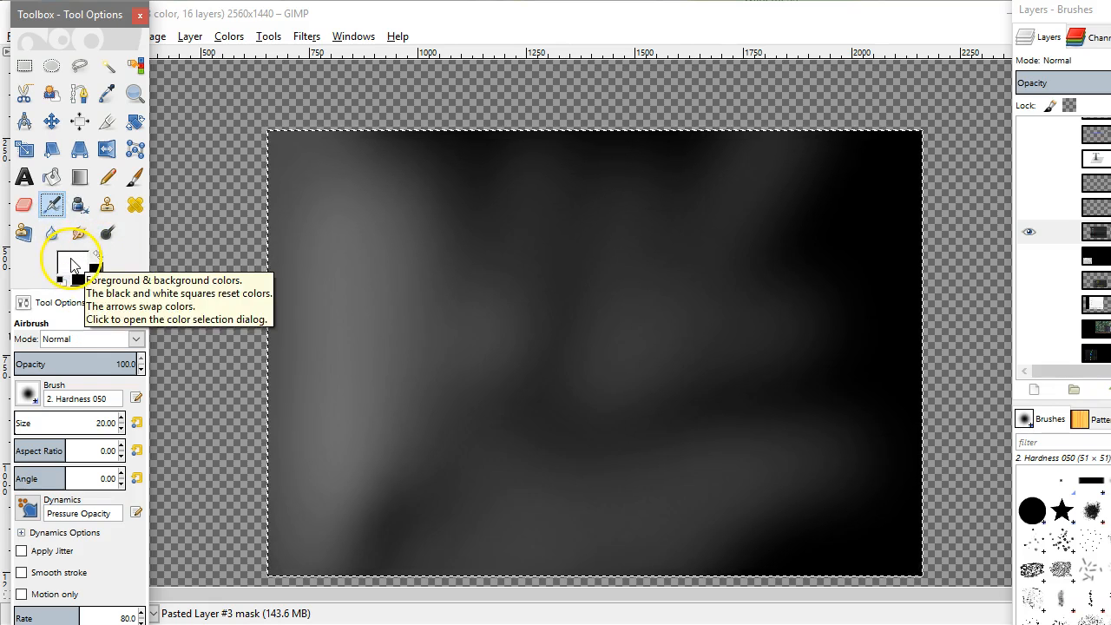
pyautogui.click(37, 423)
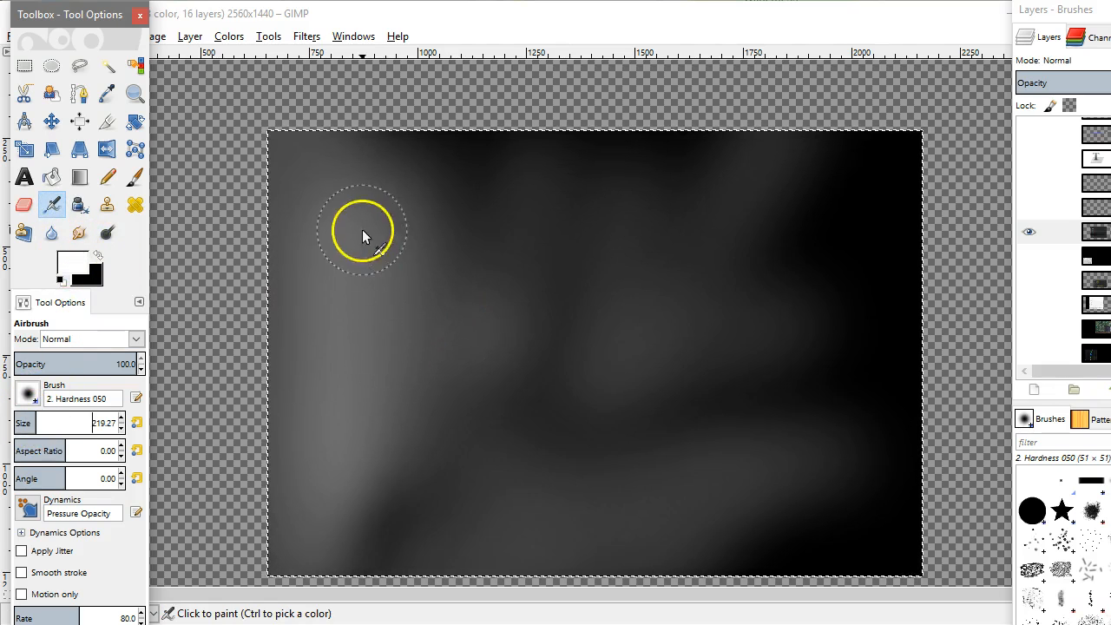
pyautogui.click(80, 365)
pyautogui.click(75, 364)
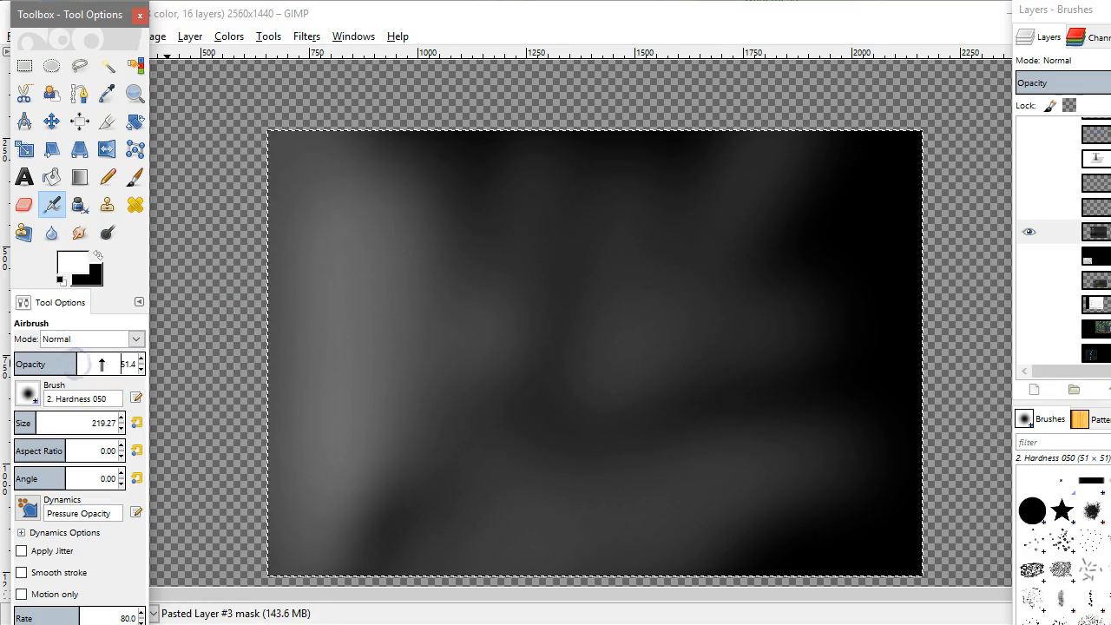
pyautogui.moveTo(328, 178)
pyautogui.mouseDown()
pyautogui.moveTo(330, 422)
pyautogui.moveTo(346, 483)
pyautogui.moveTo(365, 505)
pyautogui.moveTo(369, 173)
pyautogui.moveTo(398, 255)
pyautogui.moveTo(413, 505)
pyautogui.moveTo(473, 529)
pyautogui.moveTo(408, 527)
pyautogui.moveTo(371, 477)
pyautogui.moveTo(366, 383)
pyautogui.moveTo(413, 500)
pyautogui.moveTo(463, 517)
pyautogui.moveTo(392, 206)
pyautogui.mouseUp()
pyautogui.moveTo(458, 504)
pyautogui.mouseDown()
pyautogui.moveTo(361, 263)
pyautogui.moveTo(444, 525)
pyautogui.mouseUp()
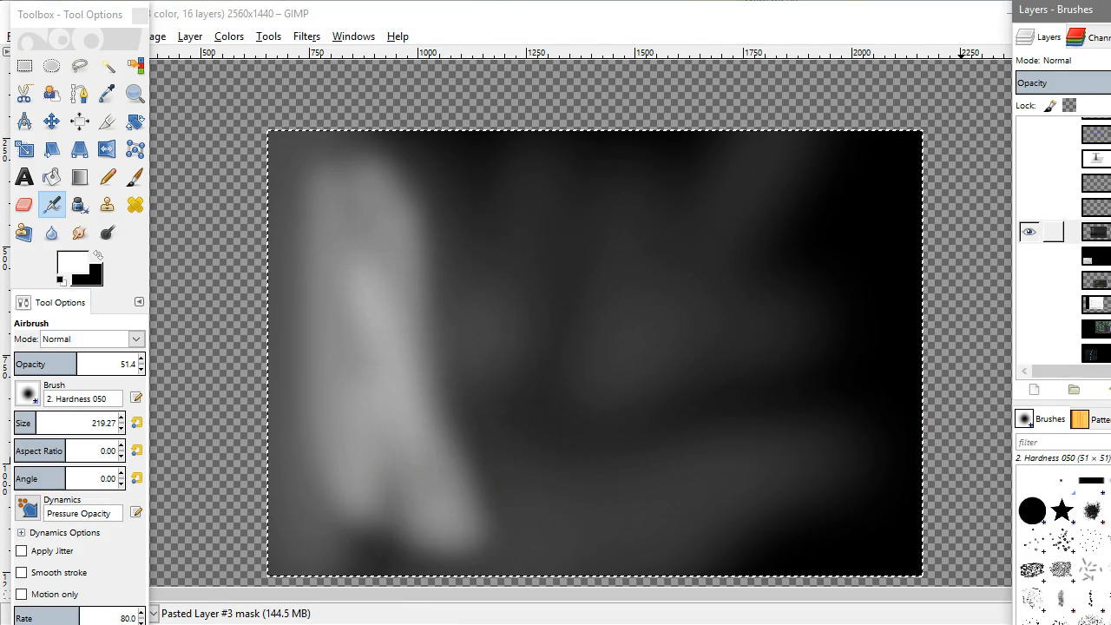
# Step: Turn off the mask display for Pasted Layer #3 to show the code layer itself
pyautogui.rightClick(1041, 233)
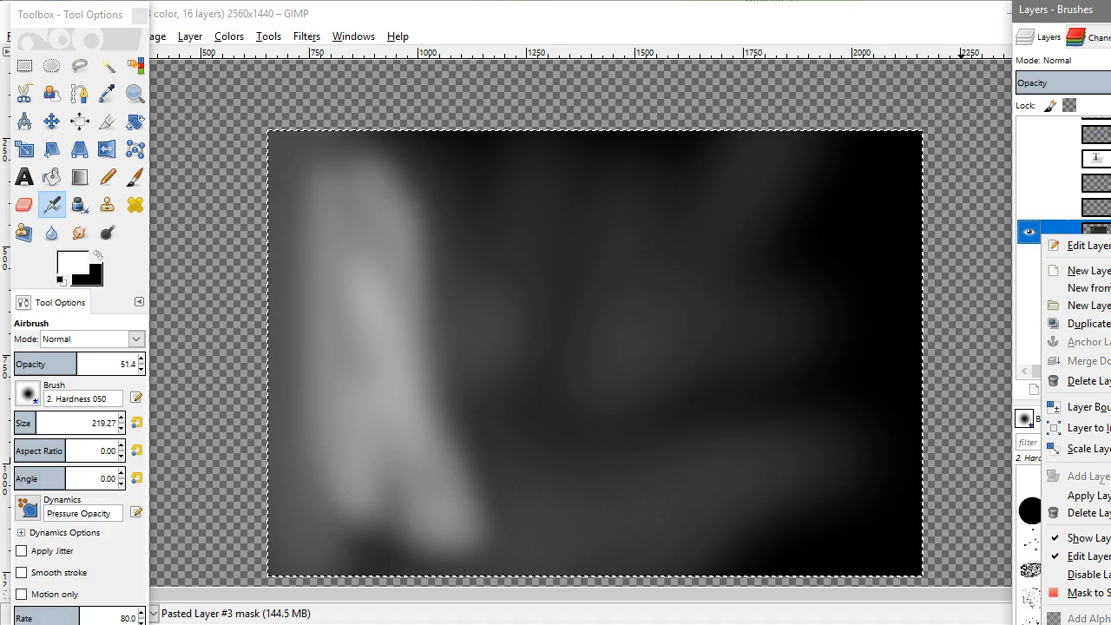
pyautogui.press('Escape')
pyautogui.moveTo(1110, 11); pyautogui.dragTo(1081, 12)
pyautogui.rightClick(1009, 231)
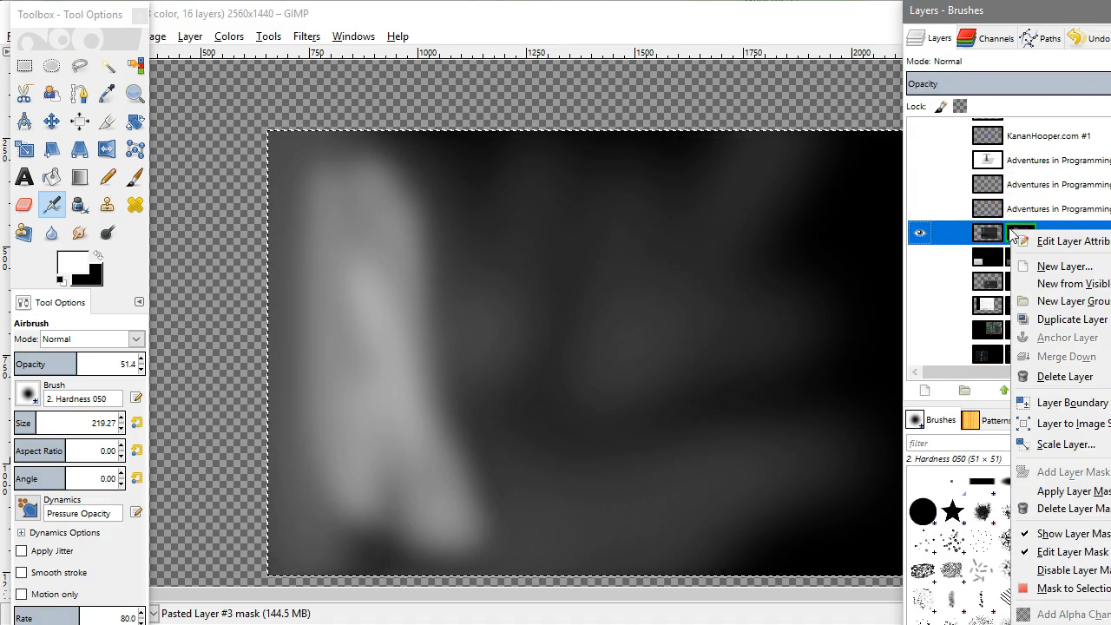
pyautogui.click(1072, 534)
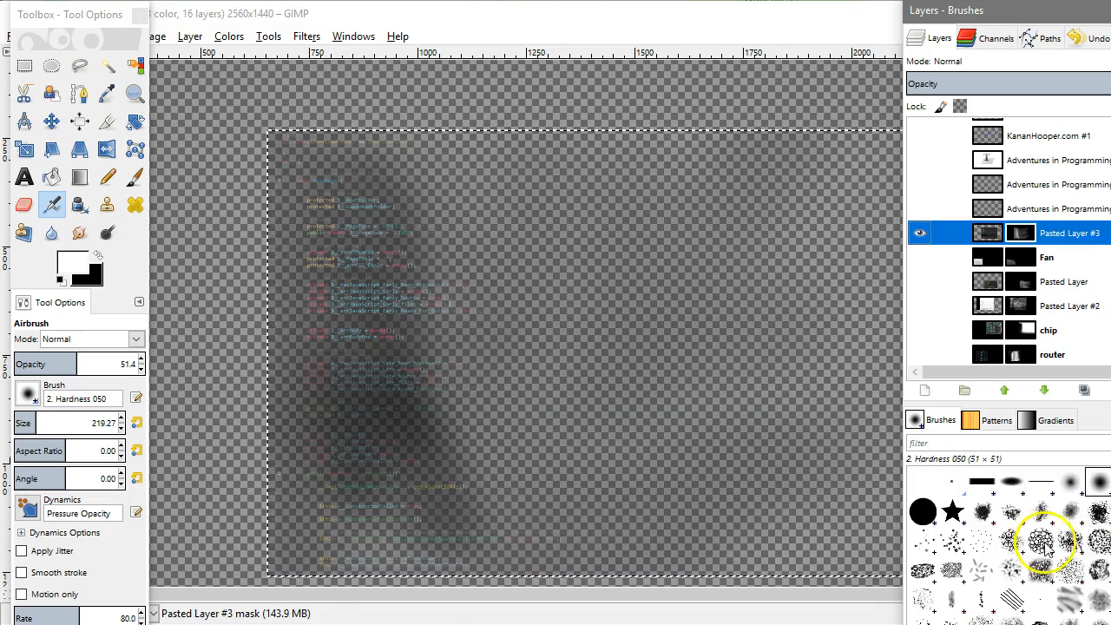
# Step: Try airbrushing white strokes over the code in the left half of Pasted Layer #3's mask, and undo them
pyautogui.moveTo(426, 356)
pyautogui.mouseDown()
pyautogui.moveTo(432, 279)
pyautogui.moveTo(434, 319)
pyautogui.moveTo(489, 423)
pyautogui.mouseUp()
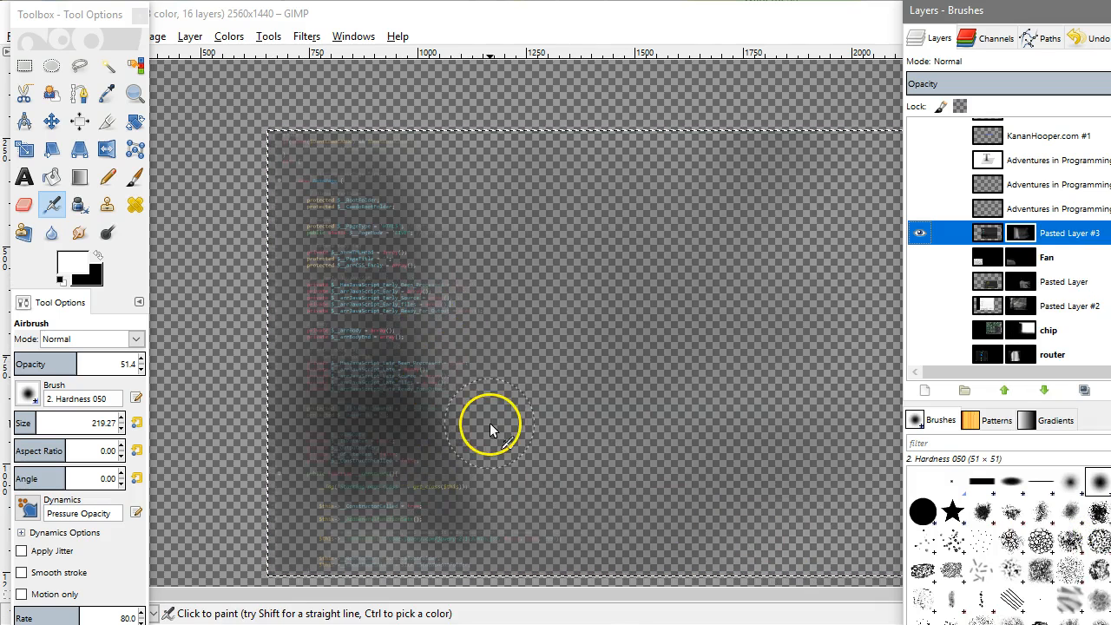
pyautogui.moveTo(421, 229)
pyautogui.mouseDown()
pyautogui.moveTo(456, 314)
pyautogui.moveTo(473, 451)
pyautogui.mouseUp()
pyautogui.moveTo(434, 361)
pyautogui.mouseDown()
pyautogui.moveTo(464, 381)
pyautogui.moveTo(467, 411)
pyautogui.moveTo(418, 359)
pyautogui.mouseUp()
pyautogui.moveTo(461, 521); pyautogui.dragTo(419, 344)
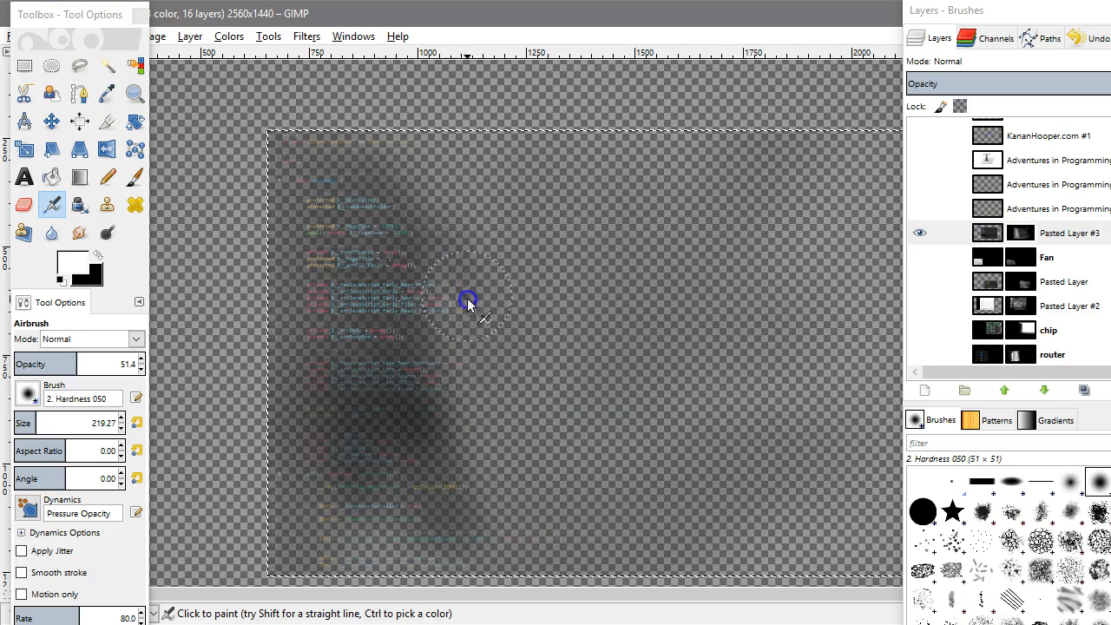
pyautogui.moveTo(494, 416)
pyautogui.mouseDown()
pyautogui.moveTo(550, 426)
pyautogui.moveTo(549, 338)
pyautogui.mouseUp()
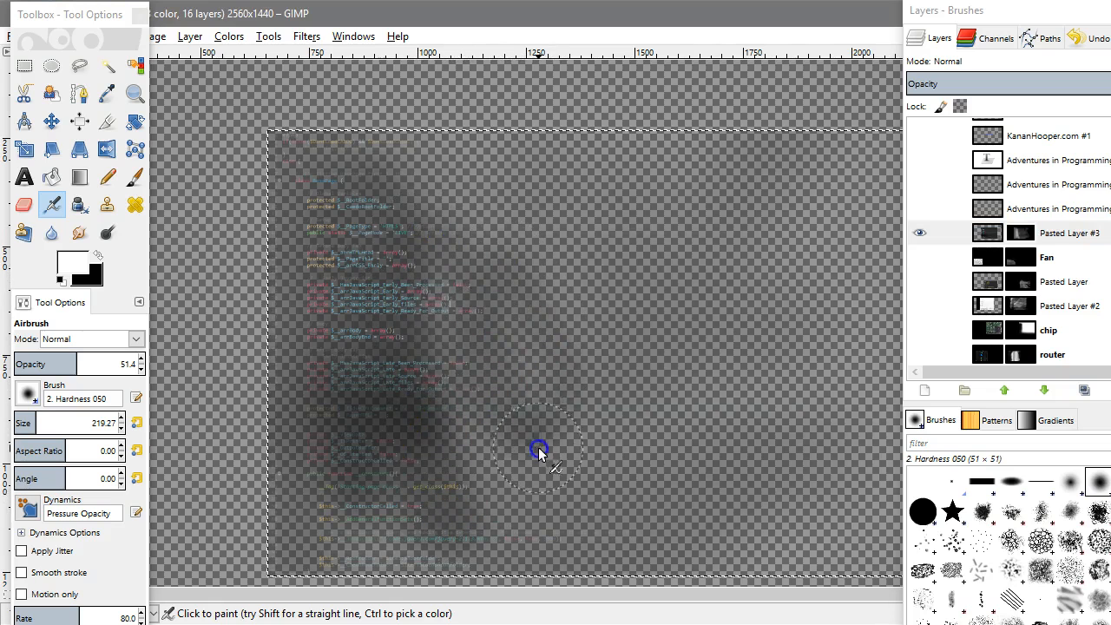
pyautogui.moveTo(426, 356)
pyautogui.mouseDown()
pyautogui.moveTo(459, 438)
pyautogui.moveTo(422, 423)
pyautogui.moveTo(368, 451)
pyautogui.moveTo(456, 544)
pyautogui.moveTo(345, 540)
pyautogui.moveTo(483, 548)
pyautogui.moveTo(345, 557)
pyautogui.moveTo(458, 564)
pyautogui.moveTo(323, 541)
pyautogui.moveTo(390, 556)
pyautogui.moveTo(330, 554)
pyautogui.moveTo(449, 564)
pyautogui.moveTo(333, 523)
pyautogui.moveTo(344, 509)
pyautogui.moveTo(462, 486)
pyautogui.moveTo(372, 358)
pyautogui.moveTo(506, 380)
pyautogui.moveTo(411, 408)
pyautogui.moveTo(353, 397)
pyautogui.mouseUp()
pyautogui.click(442, 352)
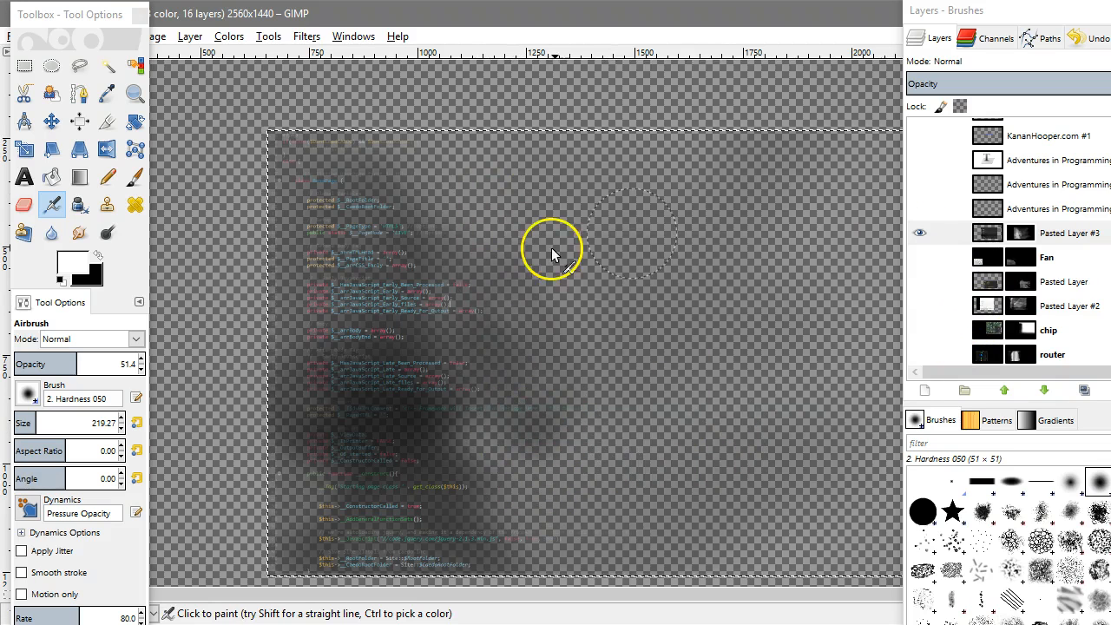
pyautogui.hotkey('ctrl', 'z')
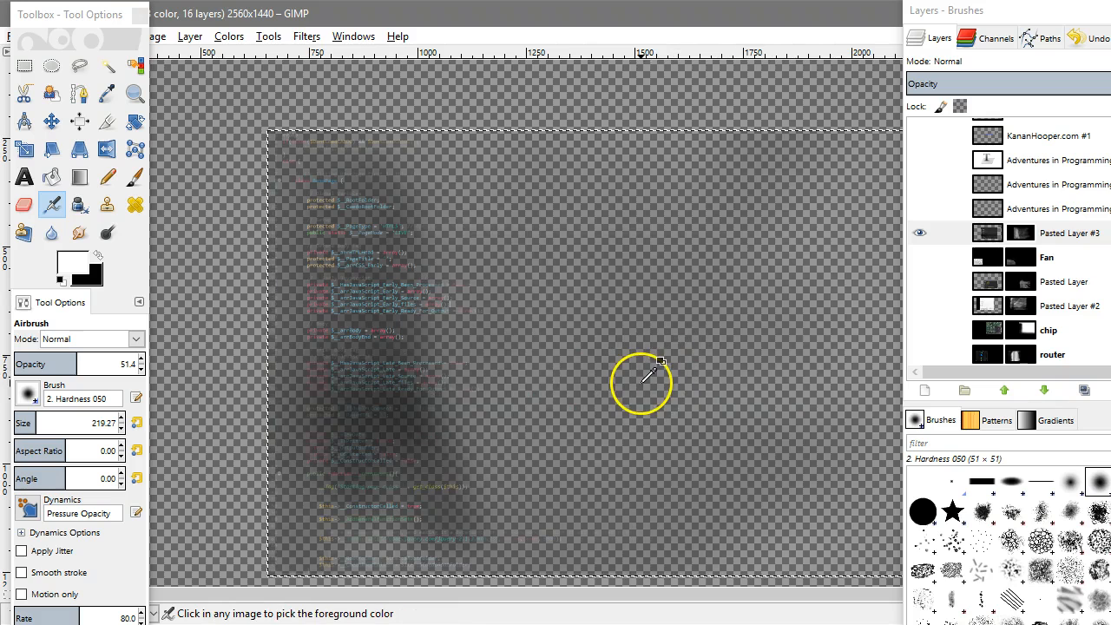
# Step: Airbrush white strokes down the code text on Pasted Layer #3's mask, from the upper code lines to the bottom ones
pyautogui.moveTo(382, 220)
pyautogui.mouseDown()
pyautogui.moveTo(425, 328)
pyautogui.moveTo(413, 284)
pyautogui.moveTo(442, 336)
pyautogui.moveTo(435, 297)
pyautogui.moveTo(443, 311)
pyautogui.moveTo(406, 265)
pyautogui.moveTo(430, 520)
pyautogui.mouseUp()
pyautogui.moveTo(368, 459)
pyautogui.mouseDown()
pyautogui.moveTo(347, 537)
pyautogui.moveTo(459, 550)
pyautogui.moveTo(368, 529)
pyautogui.mouseUp()
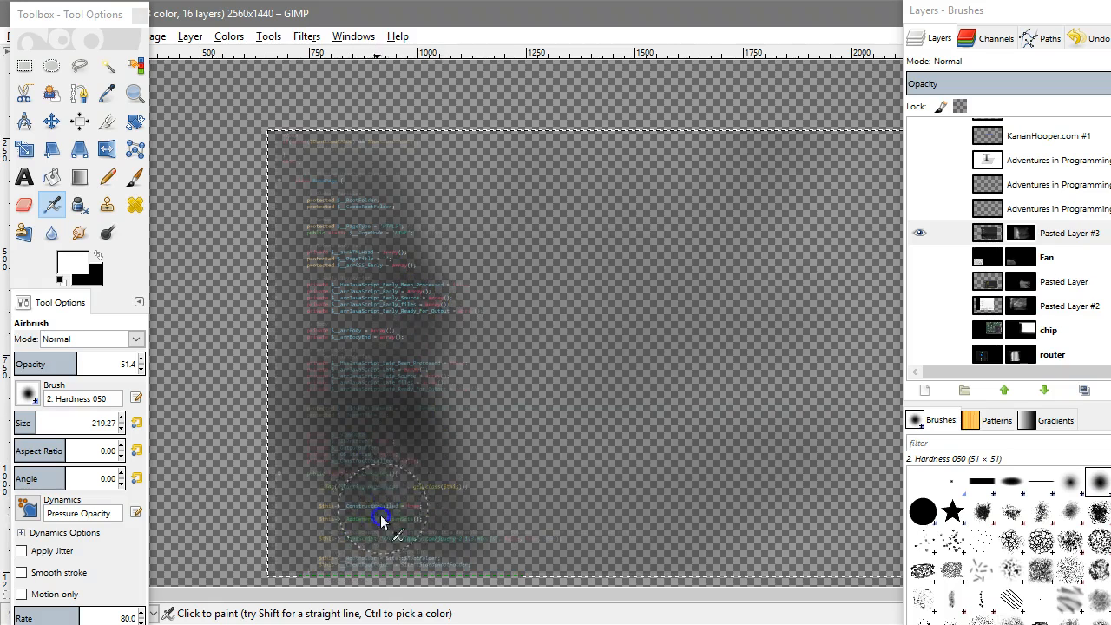
pyautogui.moveTo(355, 476); pyautogui.dragTo(337, 523)
pyautogui.moveTo(362, 355)
pyautogui.mouseDown()
pyautogui.moveTo(343, 457)
pyautogui.moveTo(329, 380)
pyautogui.moveTo(335, 197)
pyautogui.moveTo(436, 337)
pyautogui.moveTo(452, 402)
pyautogui.moveTo(506, 486)
pyautogui.mouseUp()
pyautogui.moveTo(426, 339); pyautogui.dragTo(472, 480)
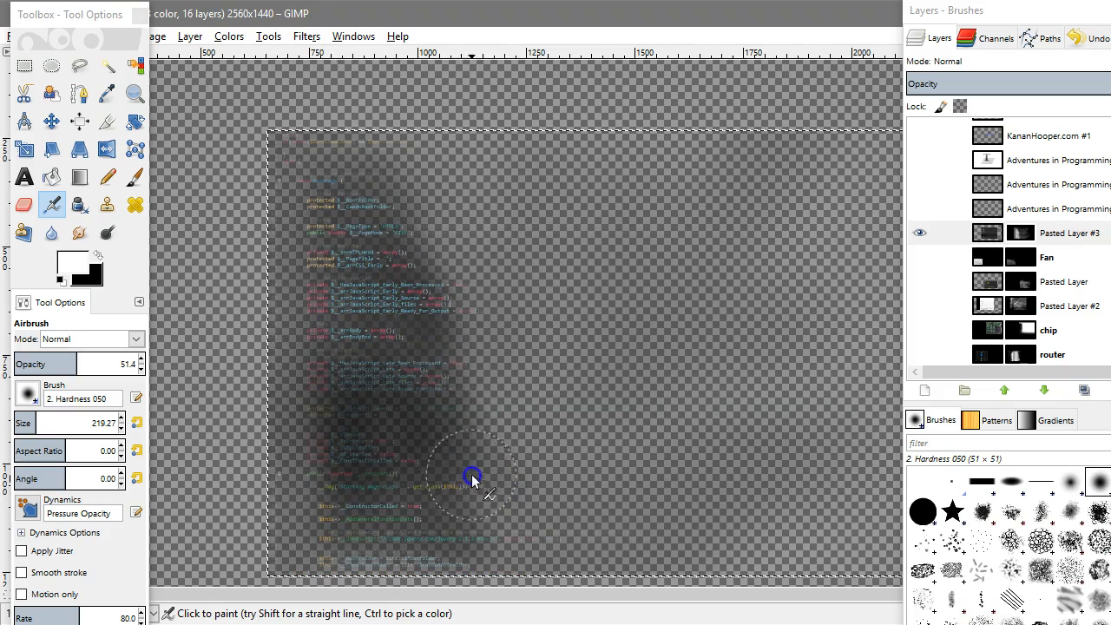
pyautogui.moveTo(435, 311); pyautogui.dragTo(521, 434)
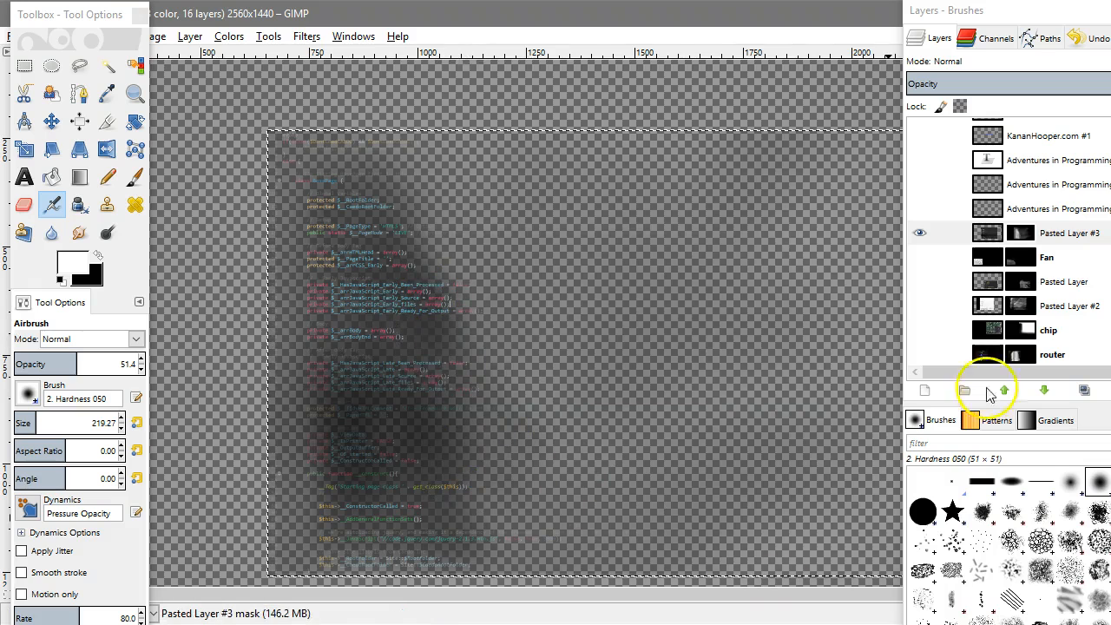
# Step: Hide Pasted Layer #3 and make only the Fan layer visible in the banner
pyautogui.click(920, 257)
pyautogui.click(921, 257)
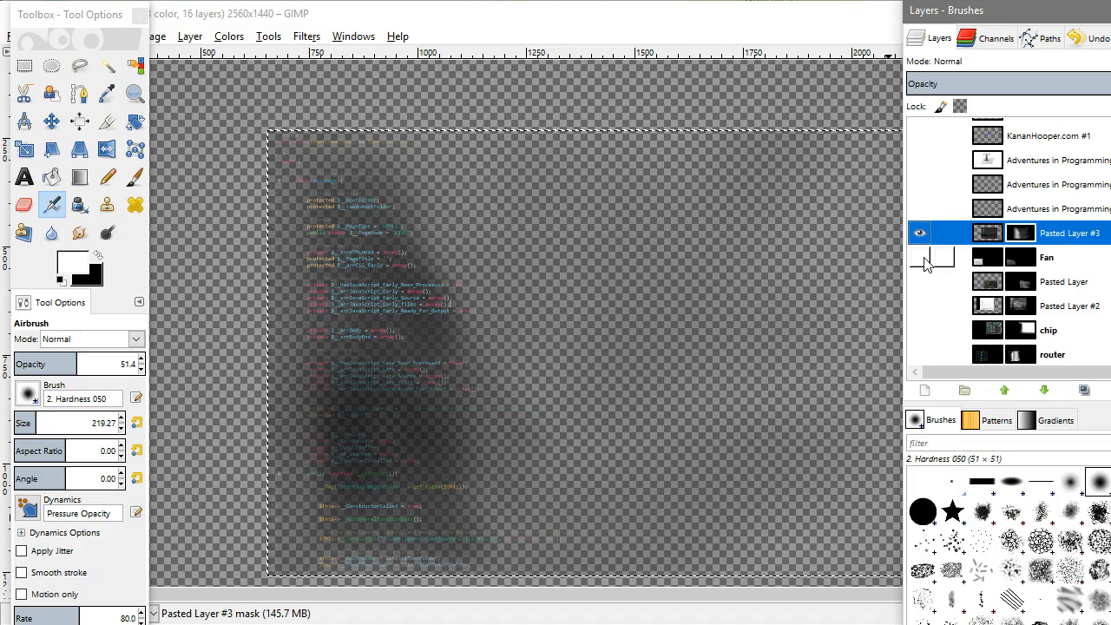
pyautogui.click(920, 234)
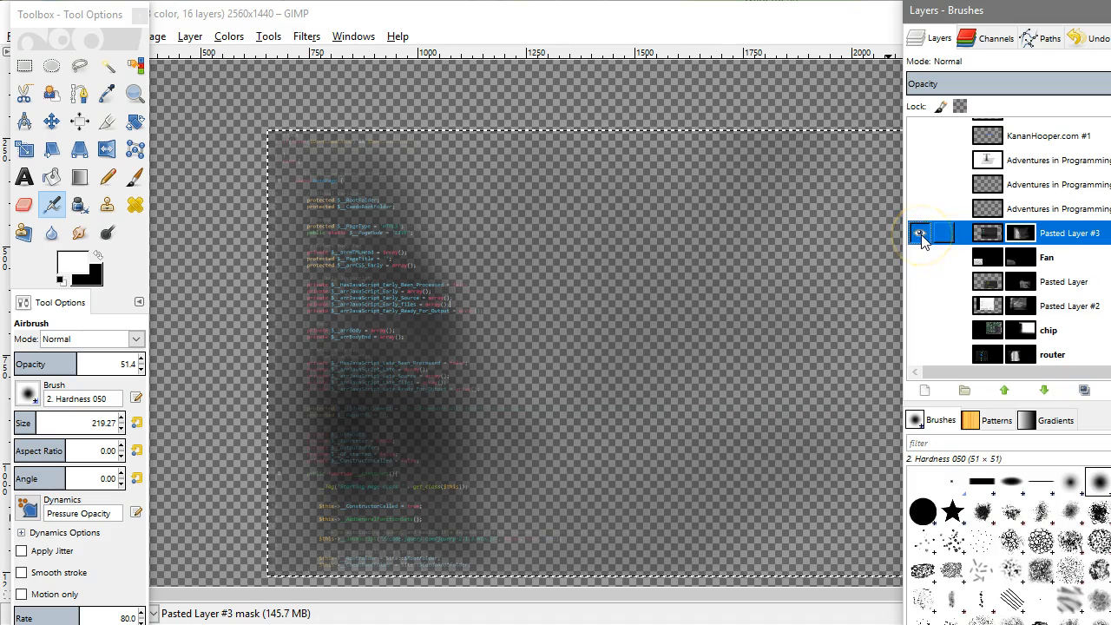
pyautogui.click(921, 241)
pyautogui.click(921, 258)
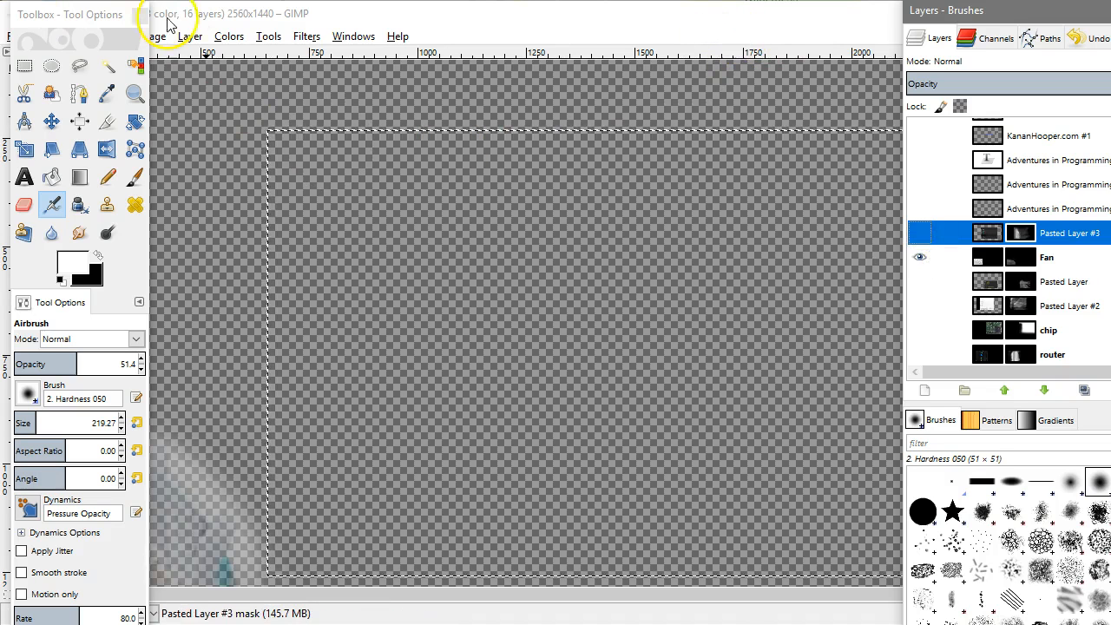
pyautogui.scroll(-2, 463, 458)
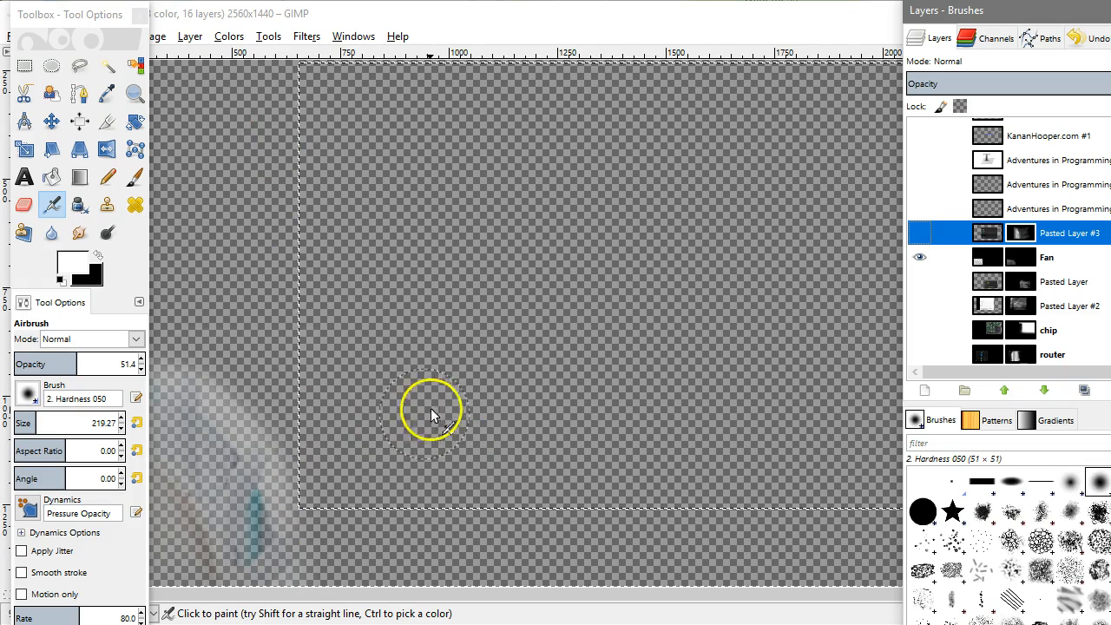
pyautogui.press('-')
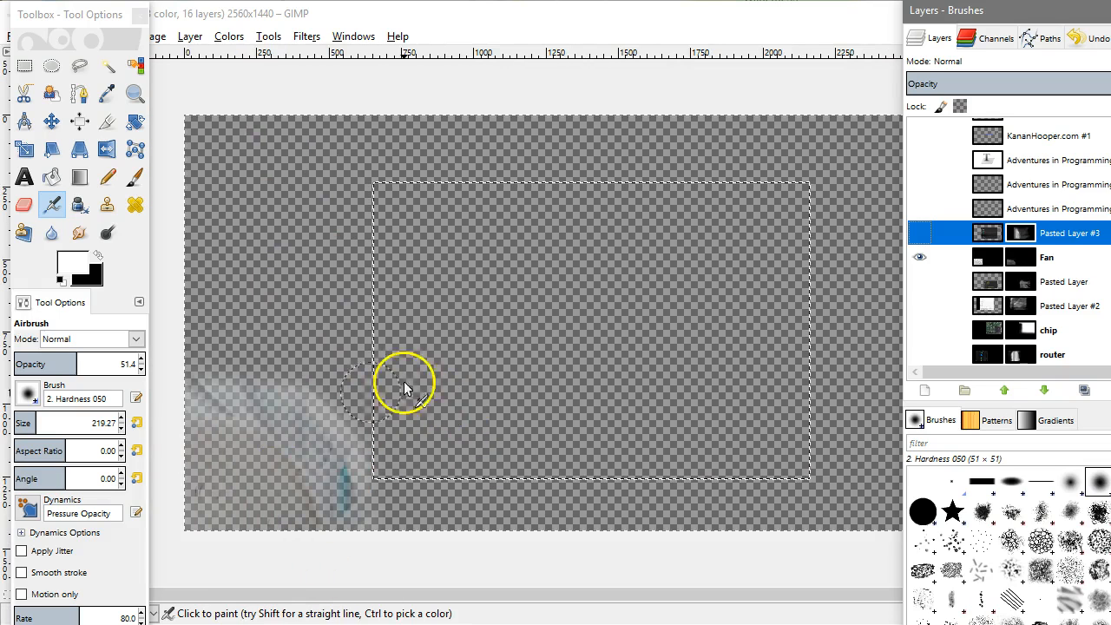
# Step: Disable the Fan layer's mask to view the complete fan image
pyautogui.rightClick(1084, 242)
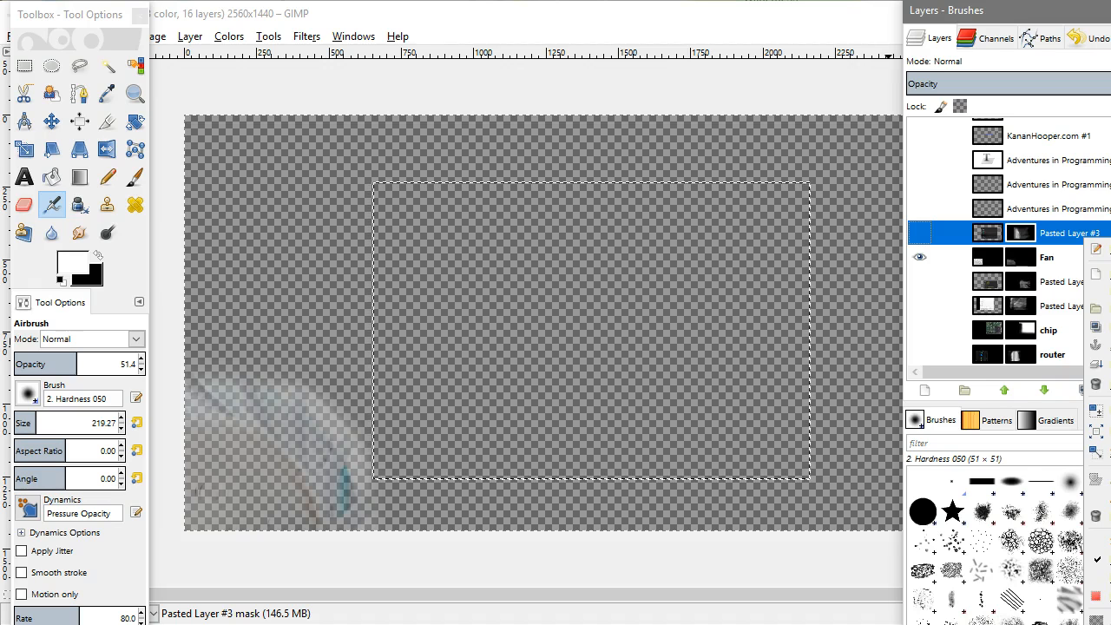
pyautogui.hotkey('alt', 'Tab')
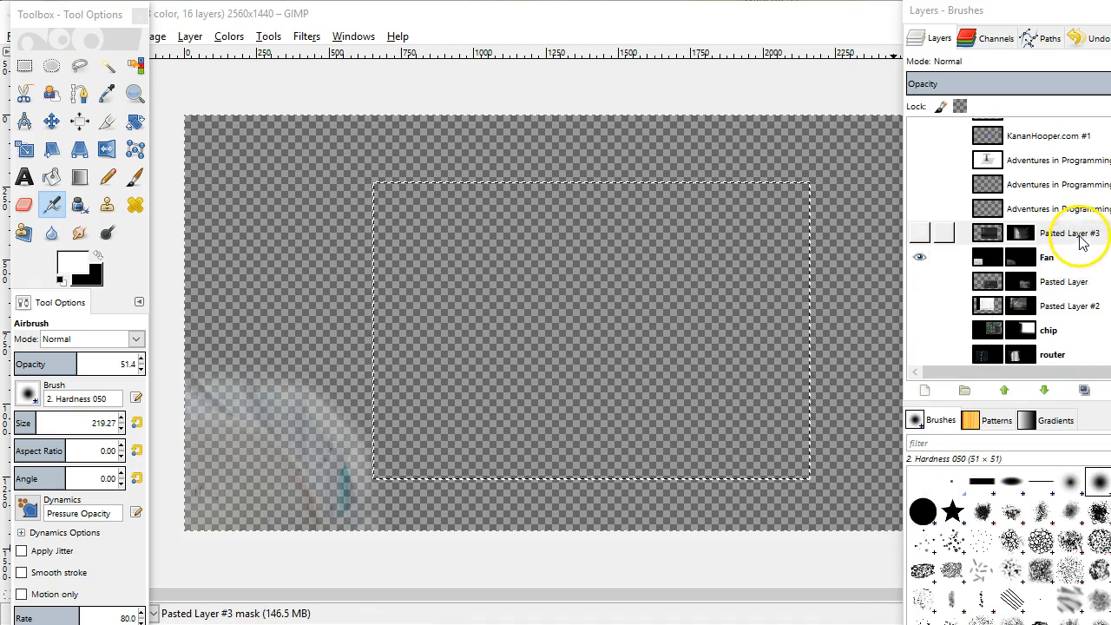
pyautogui.rightClick(1062, 258)
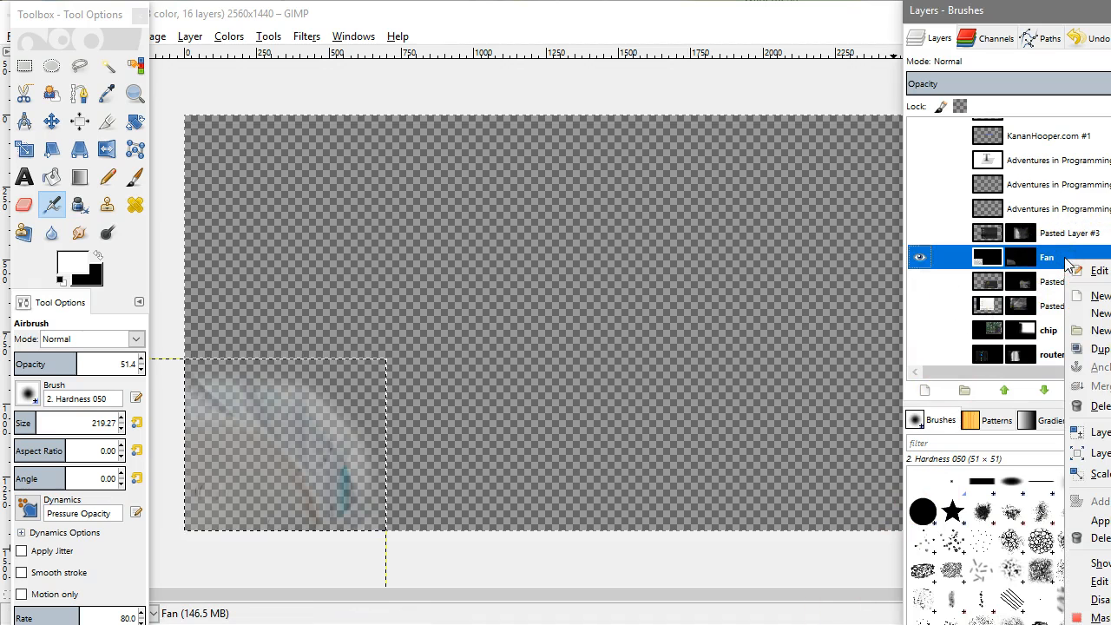
pyautogui.click(1099, 598)
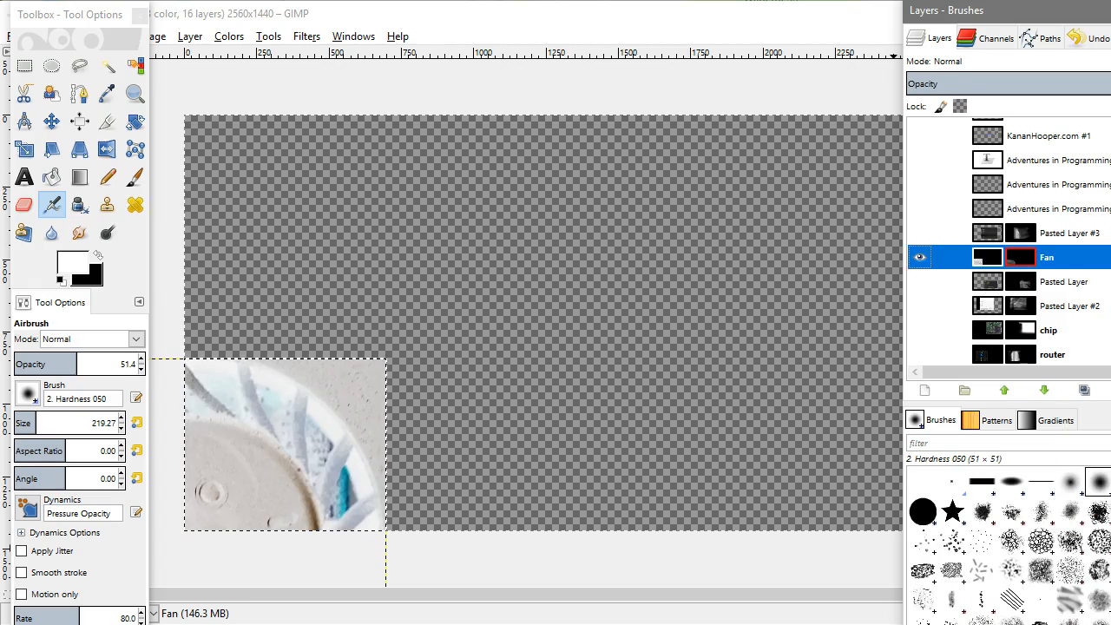
# Step: Move the Layers dock so it is fully on screen, and re-enable the Fan layer's mask
pyautogui.moveTo(1051, 17)
pyautogui.mouseDown()
pyautogui.moveTo(930, 20)
pyautogui.moveTo(877, 0)
pyautogui.mouseUp()
pyautogui.rightClick(861, 112)
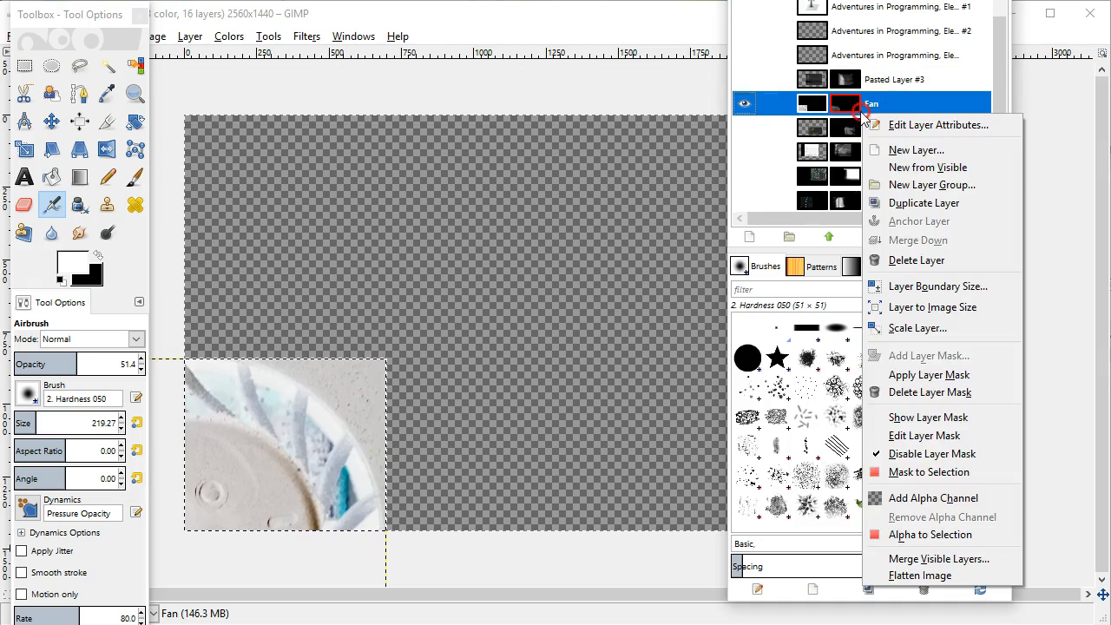
pyautogui.click(948, 453)
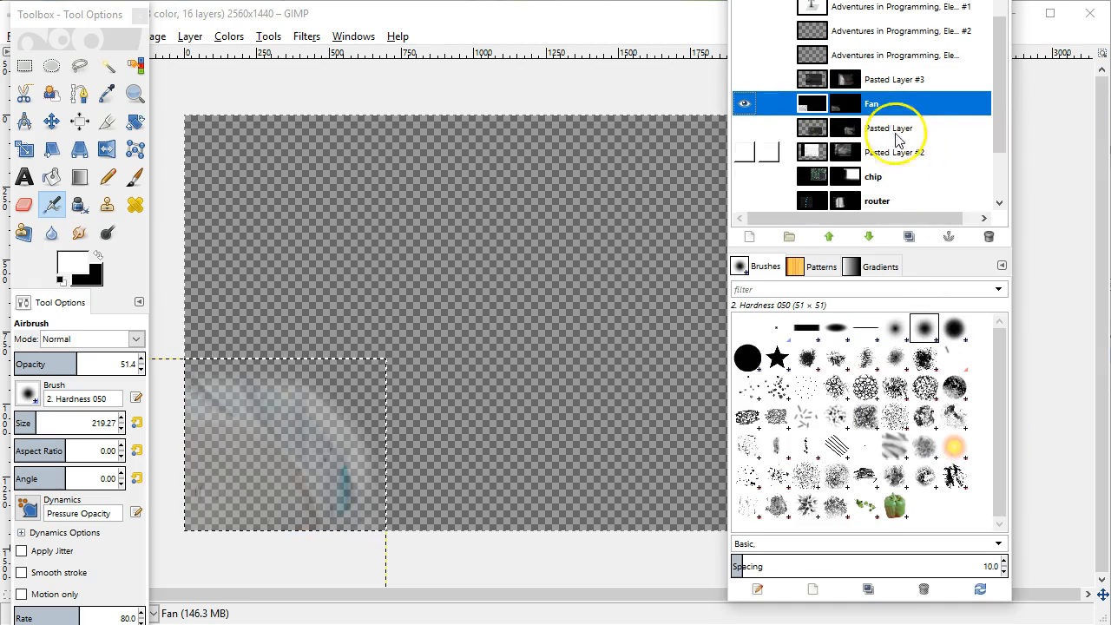
# Step: Compare the unmasked and masked fan by disabling the Fan layer's mask once more and re-enabling it
pyautogui.rightClick(895, 105)
pyautogui.click(965, 447)
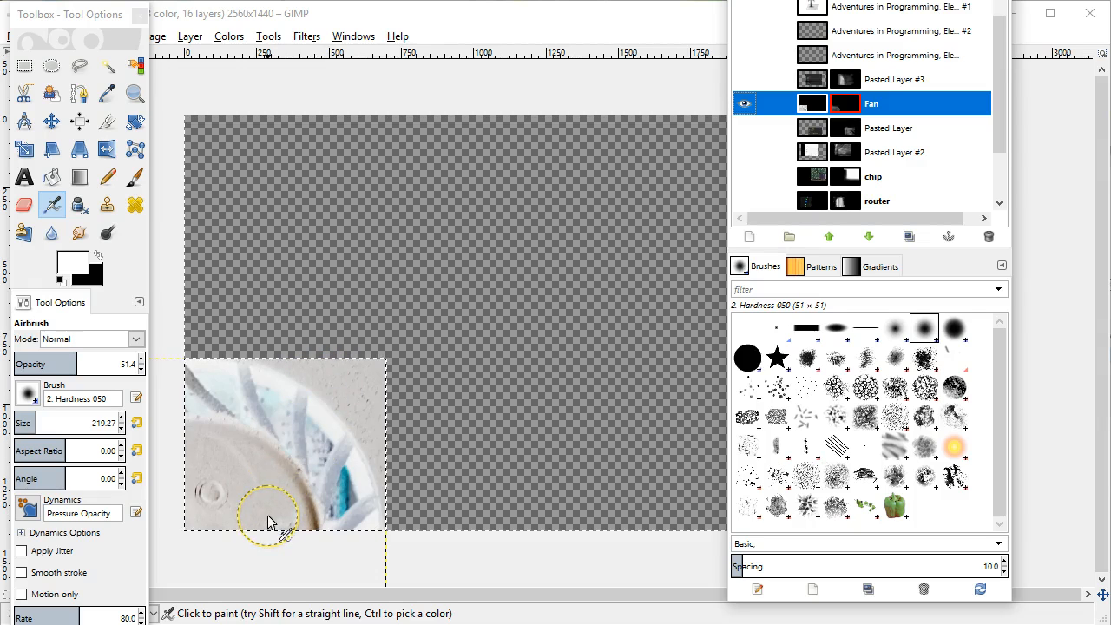
pyautogui.click(247, 36)
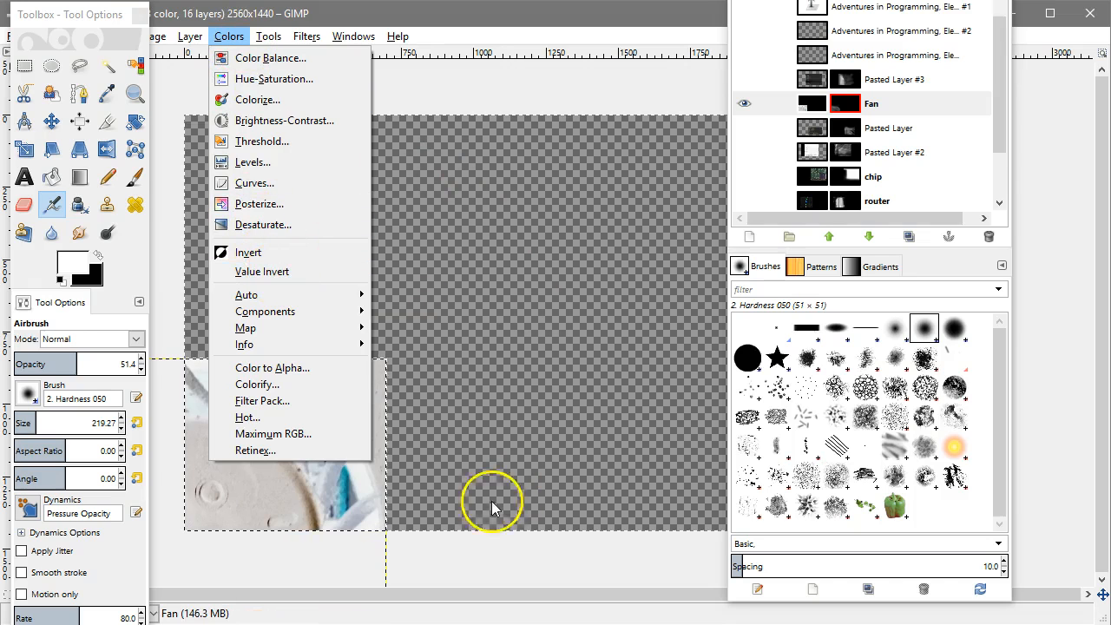
pyautogui.click(556, 15)
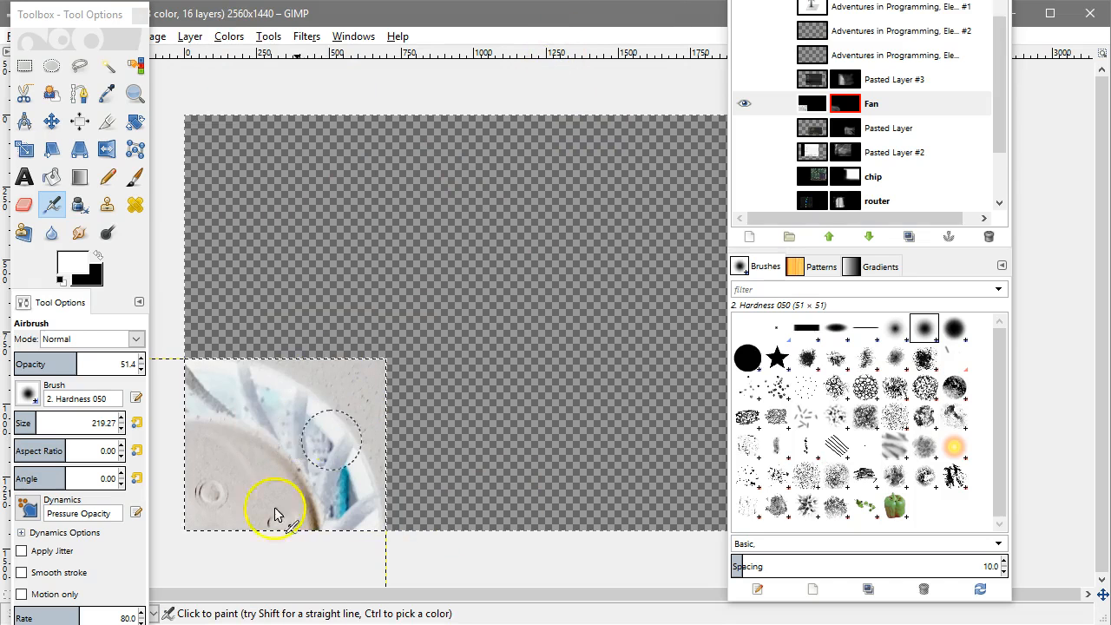
pyautogui.rightClick(888, 104)
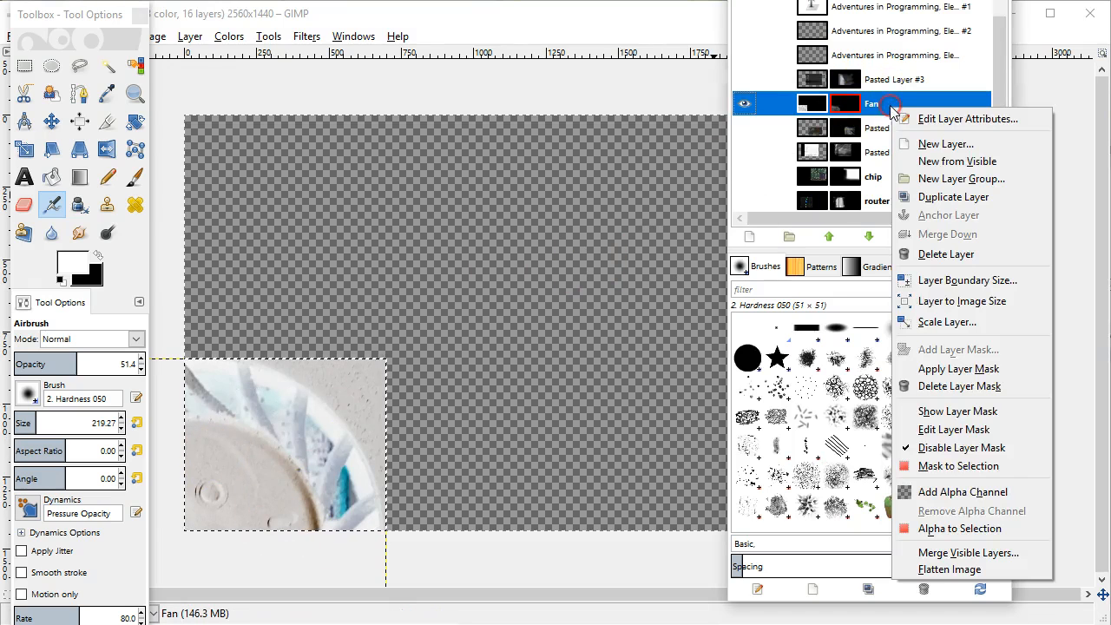
pyautogui.click(966, 491)
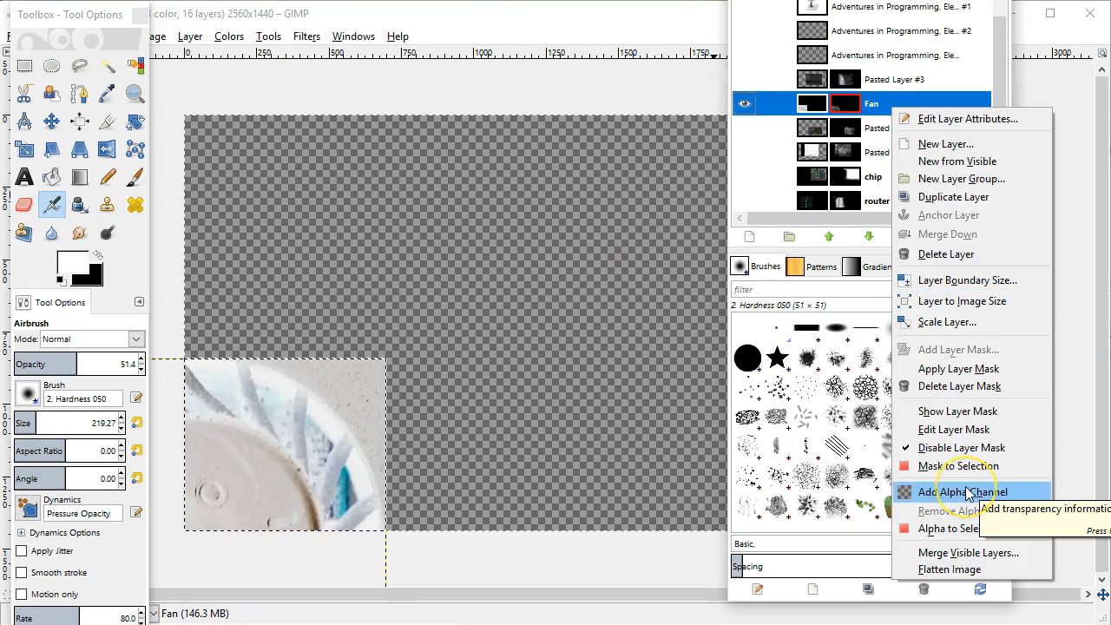
pyautogui.click(979, 449)
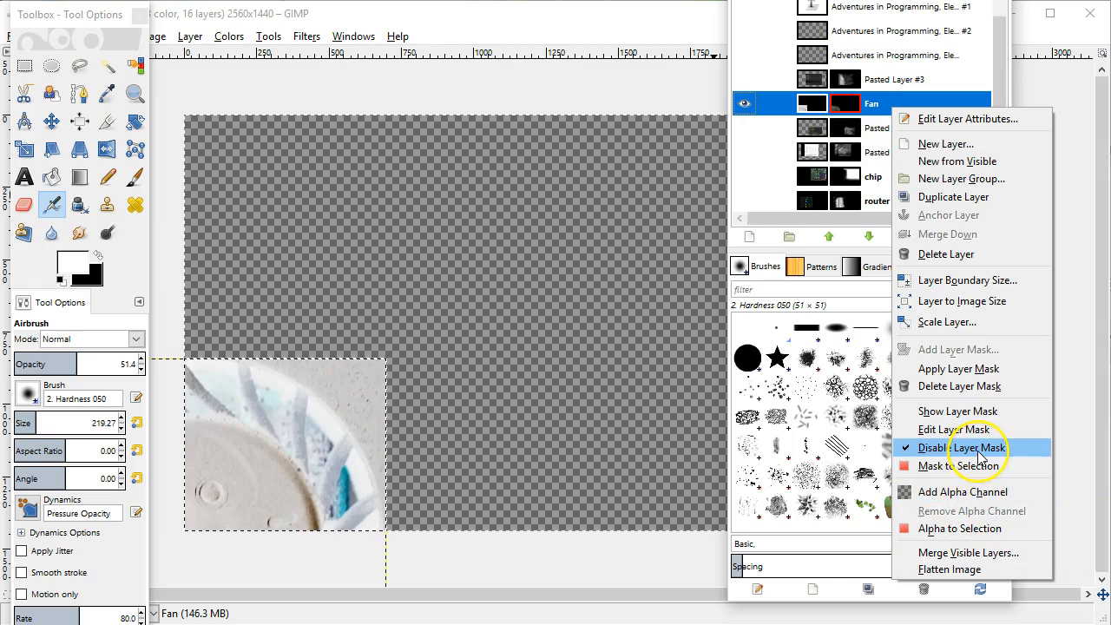
pyautogui.click(979, 449)
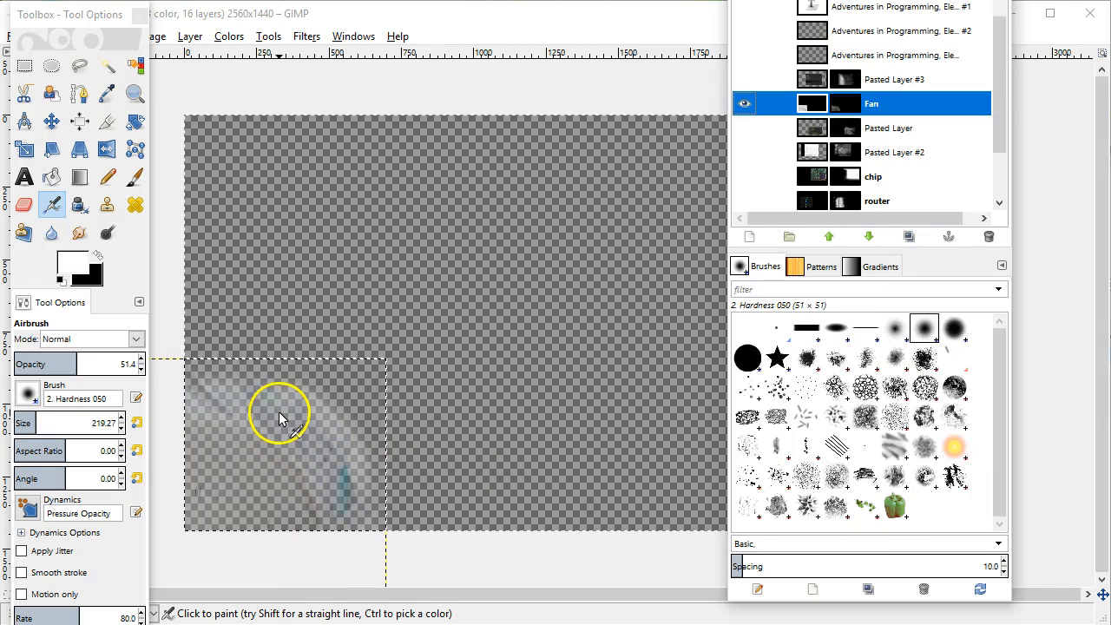
# Step: Enable editing of the Fan layer's mask and display the whole mask on the canvas
pyautogui.rightClick(920, 103)
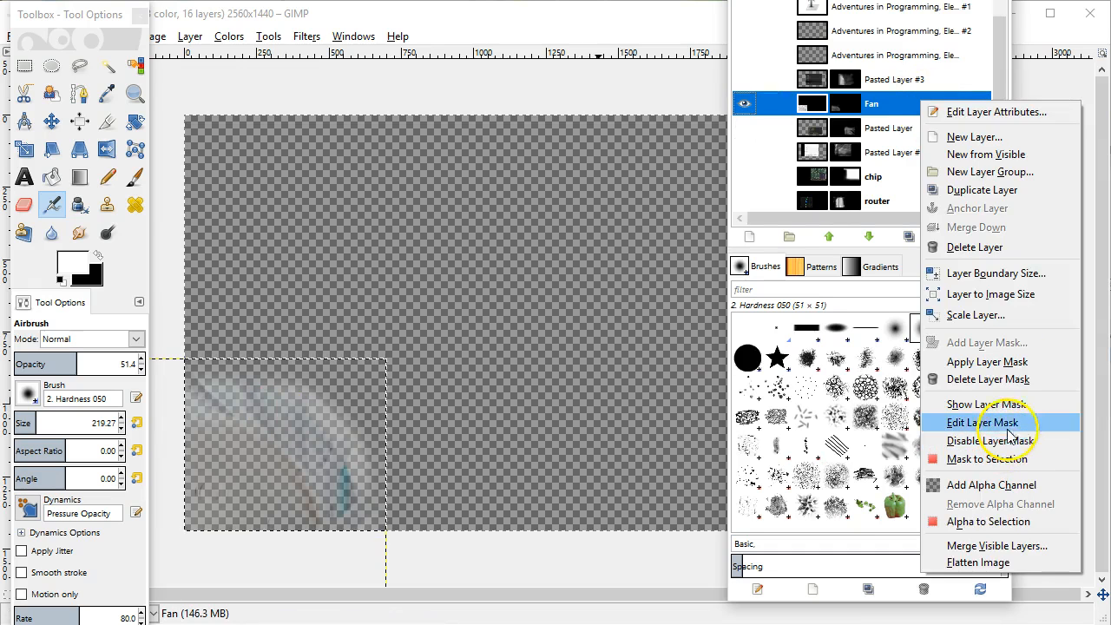
pyautogui.click(1011, 421)
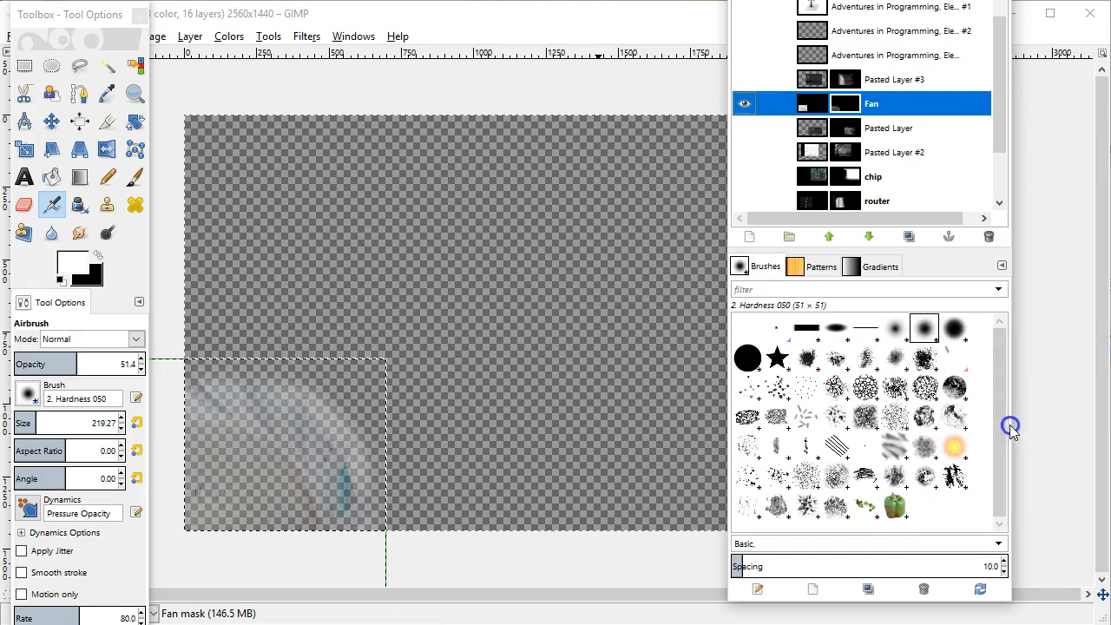
pyautogui.rightClick(863, 101)
pyautogui.click(955, 399)
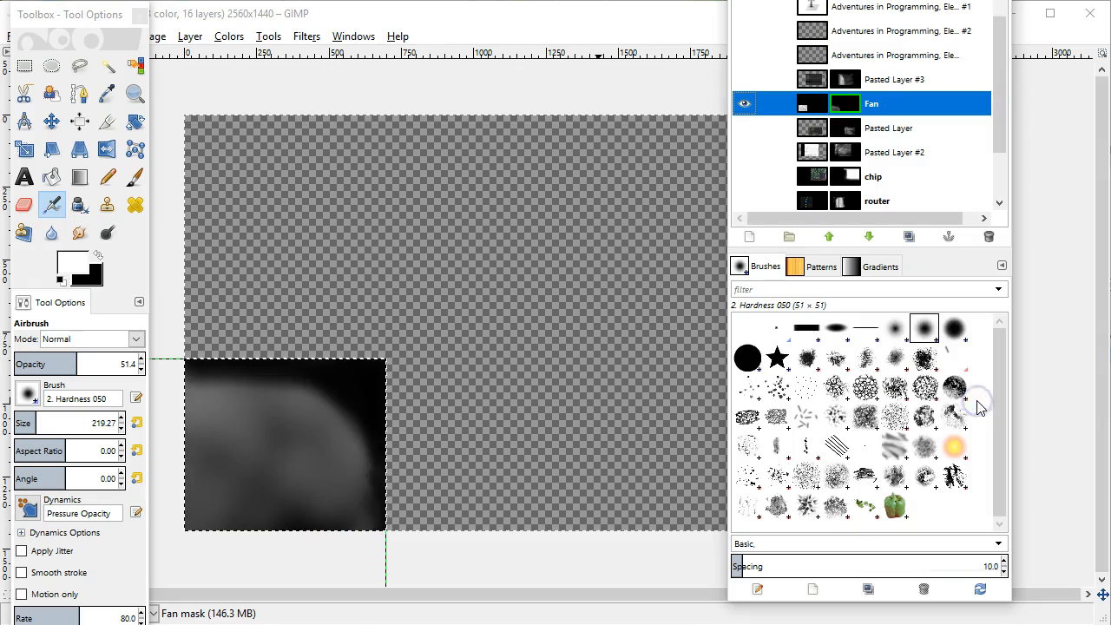
# Step: Airbrush a white arc along the curved rim of the Fan mask with size 219.27 and opacity 51.4
pyautogui.moveTo(279, 444); pyautogui.dragTo(360, 529)
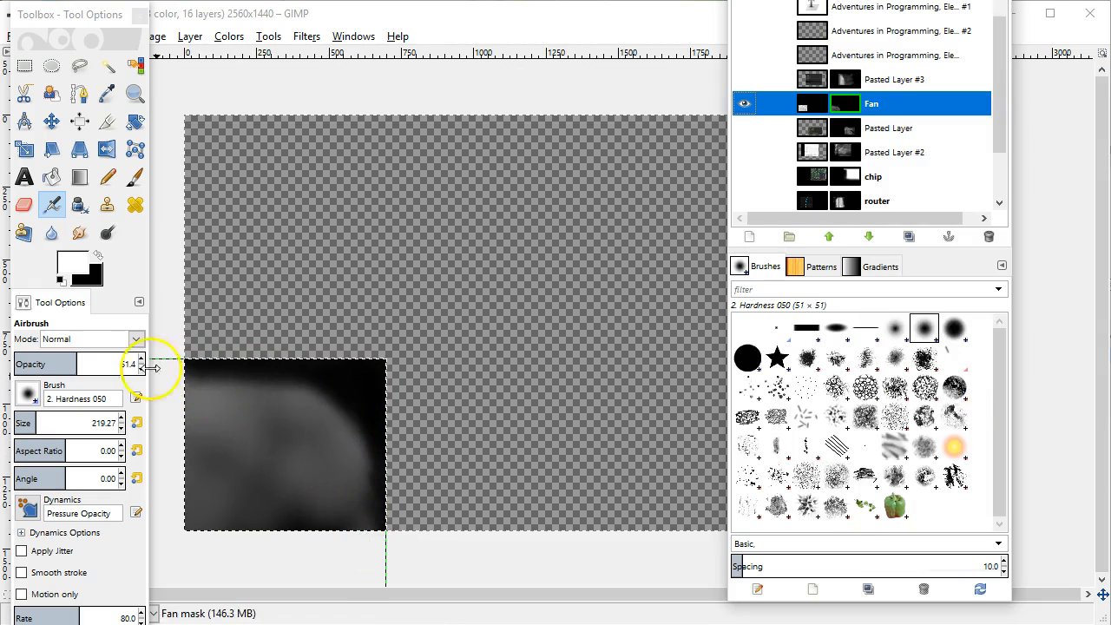
pyautogui.click(199, 415)
pyautogui.moveTo(198, 415)
pyautogui.mouseDown()
pyautogui.moveTo(291, 424)
pyautogui.moveTo(314, 443)
pyautogui.moveTo(339, 508)
pyautogui.mouseUp()
# Step: Brighten the inner area of the Fan mask with a white airbrush of size 731.36 and opacity 44.4
pyautogui.moveTo(87, 359); pyautogui.dragTo(126, 360)
pyautogui.moveTo(76, 423); pyautogui.dragTo(90, 422)
pyautogui.click(68, 363)
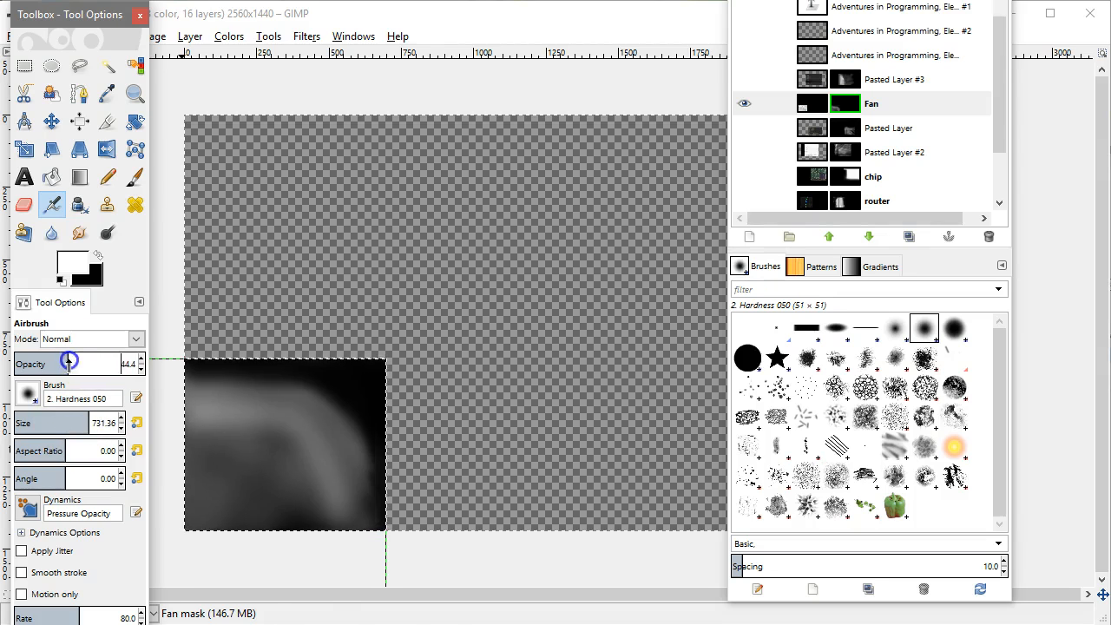
pyautogui.click(252, 514)
pyautogui.moveTo(254, 514)
pyautogui.mouseDown()
pyautogui.moveTo(288, 541)
pyautogui.moveTo(255, 464)
pyautogui.moveTo(278, 464)
pyautogui.moveTo(275, 450)
pyautogui.moveTo(197, 447)
pyautogui.moveTo(240, 501)
pyautogui.mouseUp()
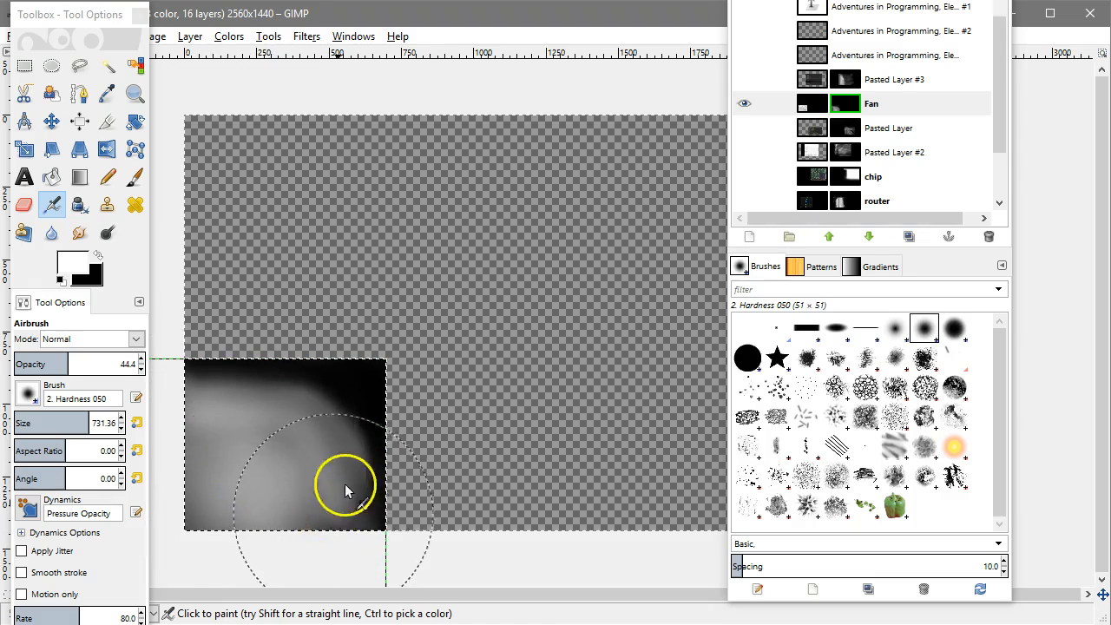
# Step: Airbrush the Fan mask at size 185.69, tracing the curved rim at opacity 35.9 and painting down its middle at opacity 50.0
pyautogui.moveTo(74, 362); pyautogui.dragTo(42, 361)
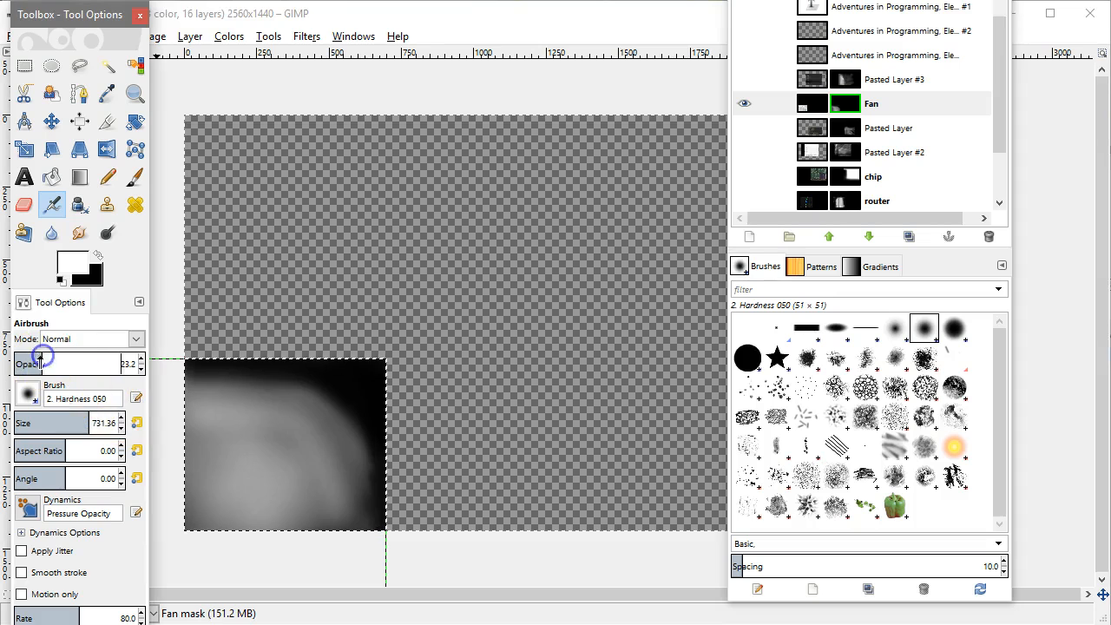
pyautogui.click(58, 362)
pyautogui.click(52, 423)
pyautogui.click(31, 423)
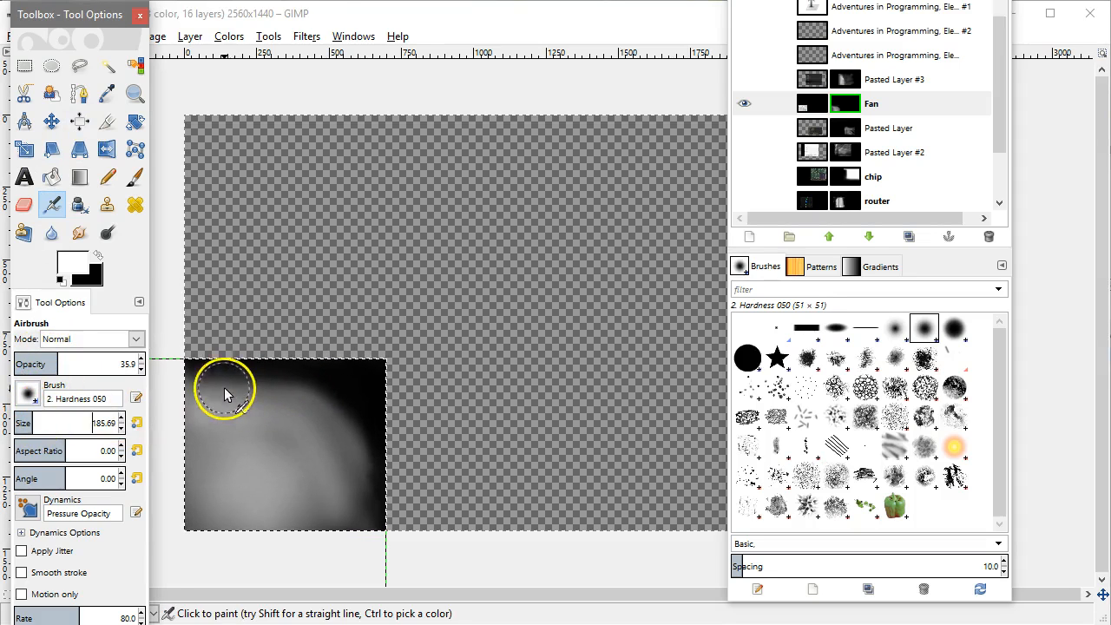
pyautogui.moveTo(195, 386)
pyautogui.mouseDown()
pyautogui.moveTo(327, 402)
pyautogui.moveTo(359, 459)
pyautogui.moveTo(334, 508)
pyautogui.mouseUp()
pyautogui.click(75, 364)
pyautogui.moveTo(238, 387)
pyautogui.mouseDown()
pyautogui.moveTo(299, 408)
pyautogui.moveTo(340, 440)
pyautogui.moveTo(349, 523)
pyautogui.moveTo(266, 525)
pyautogui.mouseUp()
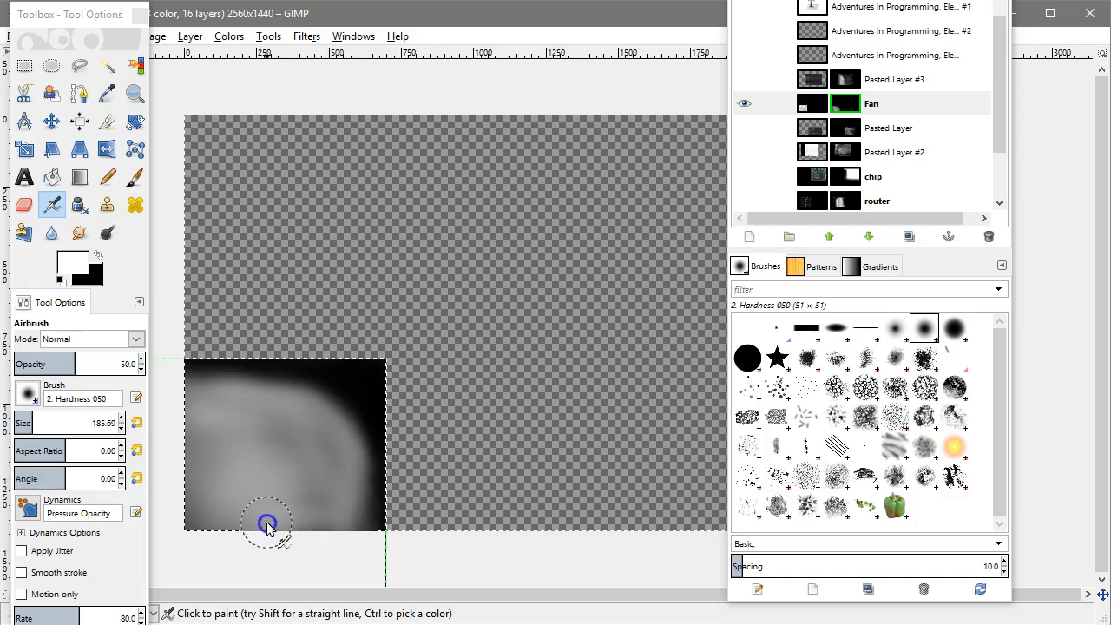
# Step: Finish airbrushing the Fan mask's lower inner area at opacity 50.0, then switch off mask editing and the mask display
pyautogui.moveTo(332, 483)
pyautogui.mouseDown()
pyautogui.moveTo(256, 418)
pyautogui.moveTo(330, 498)
pyautogui.mouseUp()
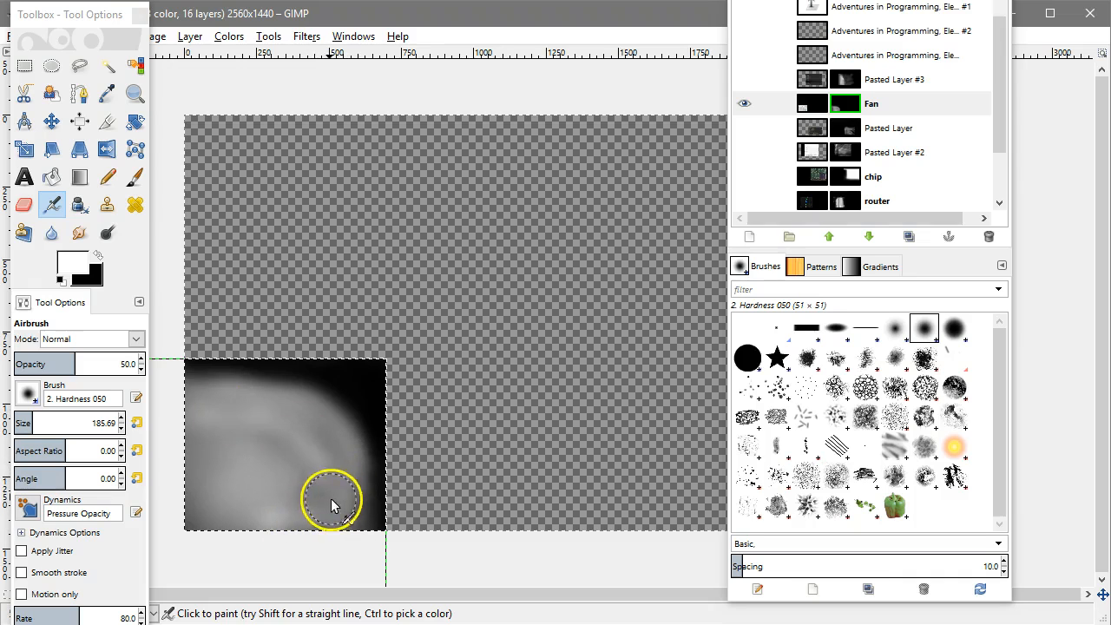
pyautogui.rightClick(904, 105)
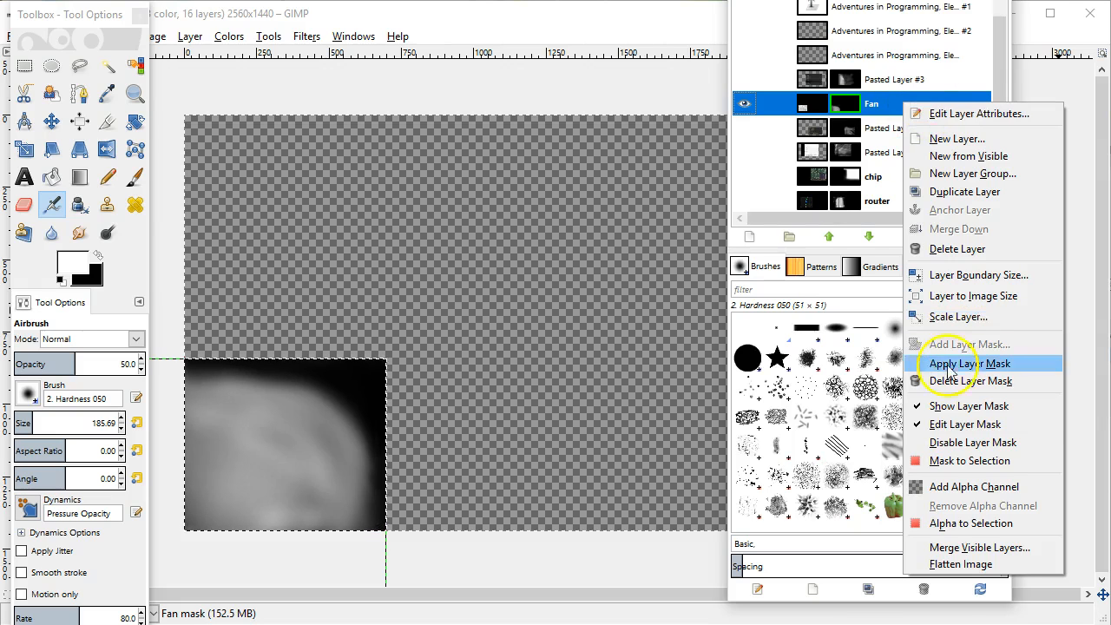
pyautogui.click(962, 423)
pyautogui.click(956, 417)
pyautogui.rightClick(908, 107)
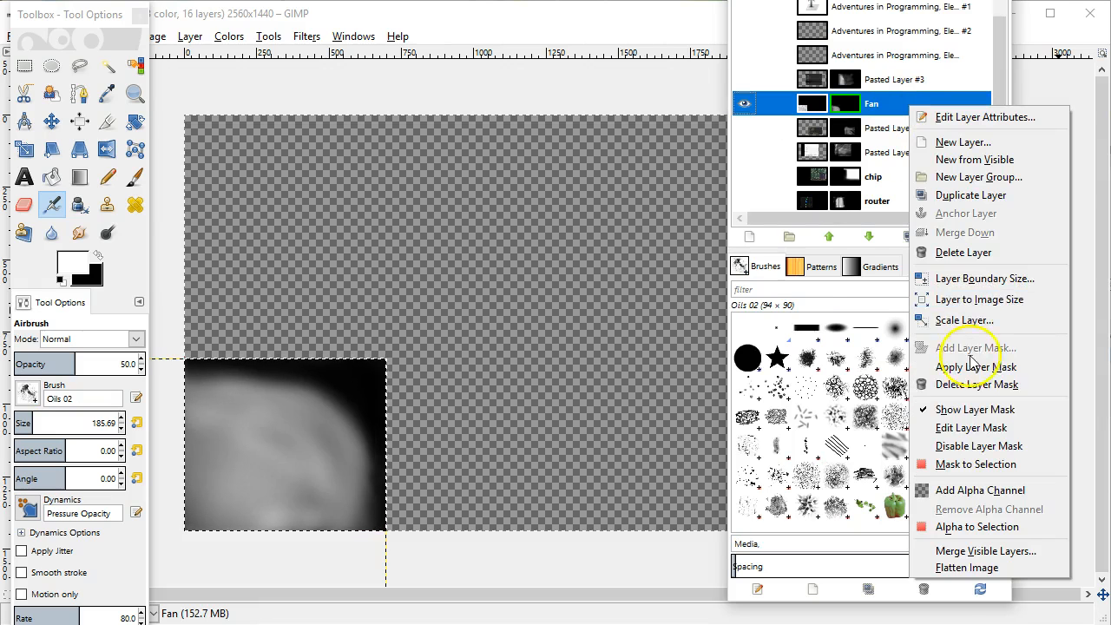
pyautogui.click(951, 414)
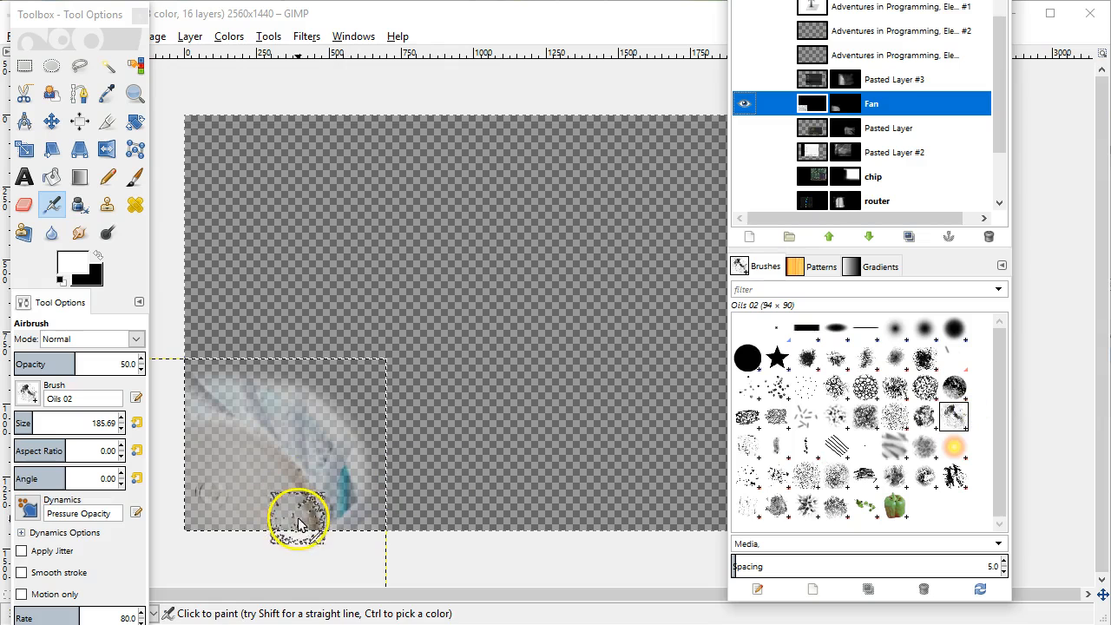
# Step: Keep the Airbrush tool active and change its brush to 2. Hardness 075
pyautogui.click(52, 208)
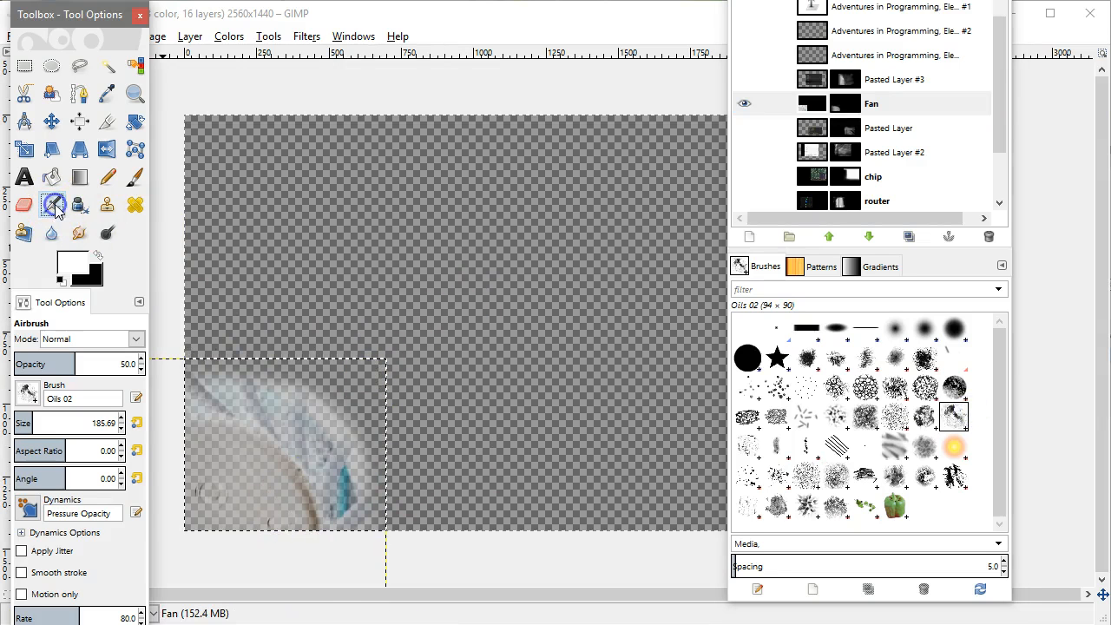
pyautogui.rightClick(894, 106)
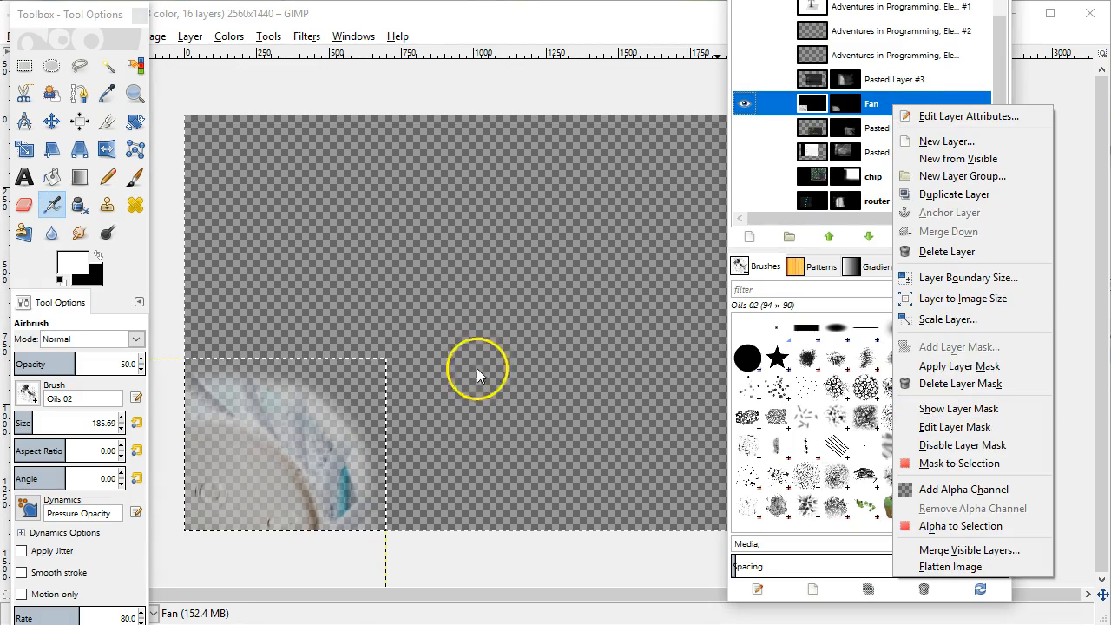
pyautogui.click(365, 396)
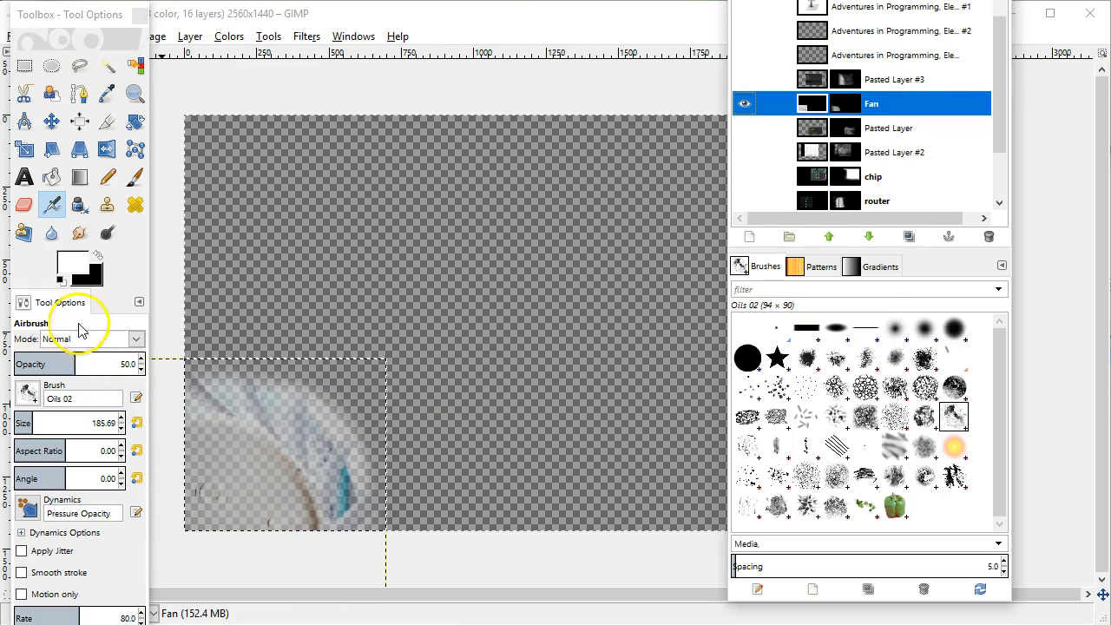
pyautogui.click(29, 395)
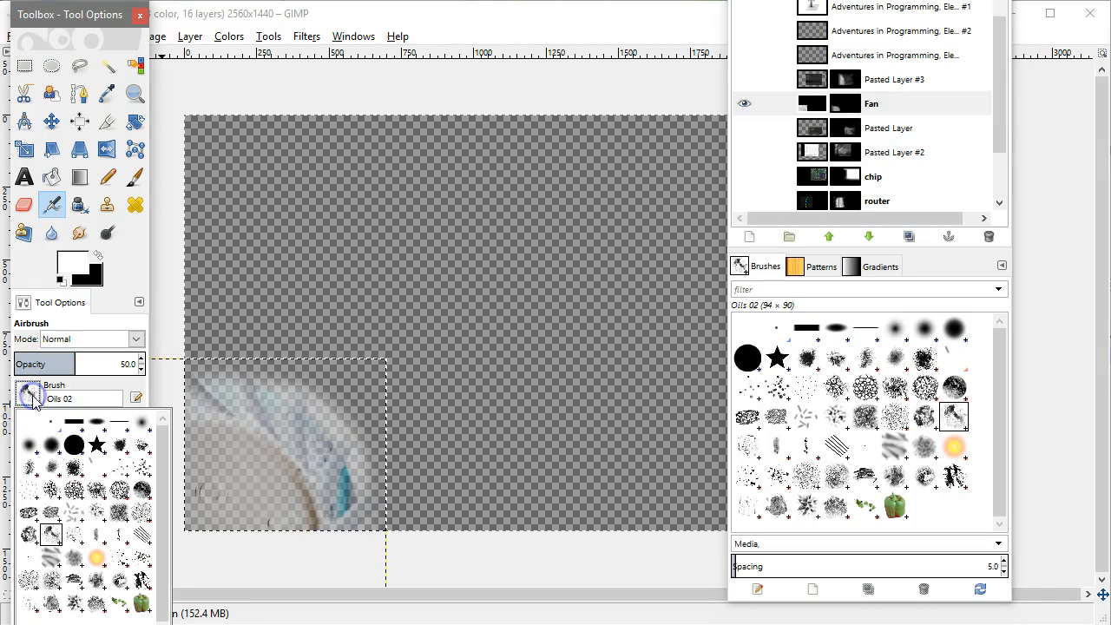
pyautogui.click(52, 445)
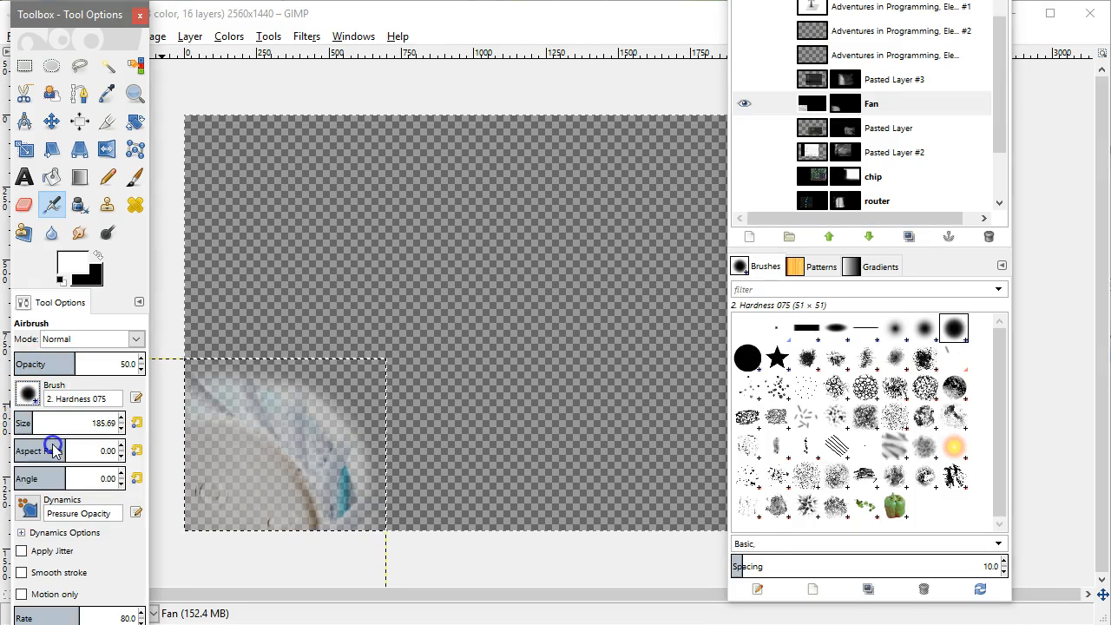
pyautogui.click(29, 392)
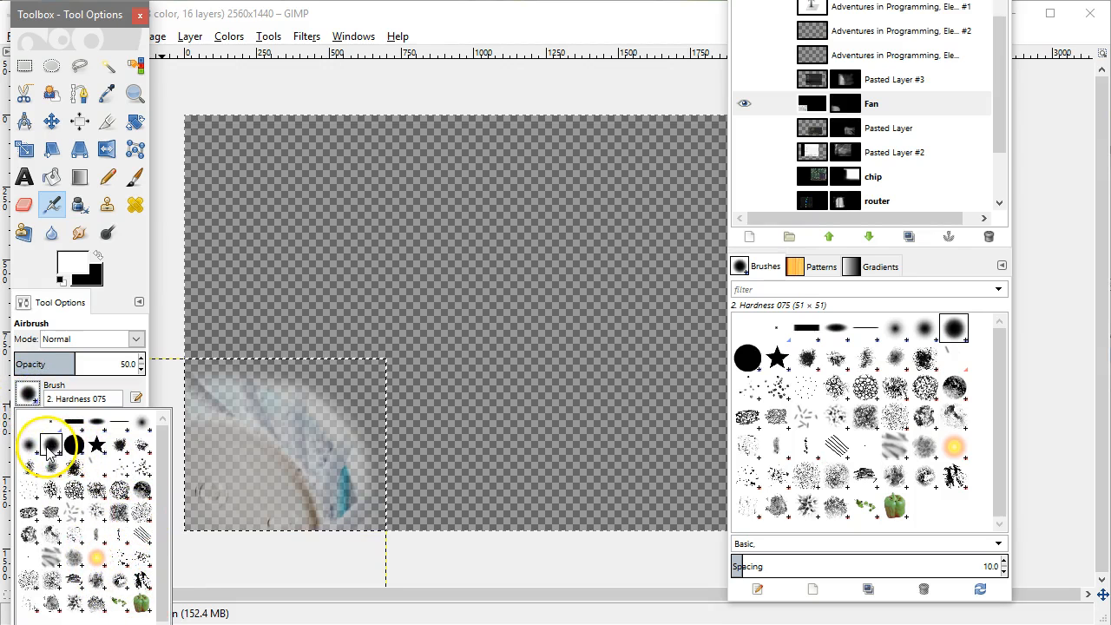
pyautogui.moveTo(52, 452)
pyautogui.mouseDown()
pyautogui.moveTo(49, 416)
pyautogui.moveTo(90, 362)
pyautogui.moveTo(86, 379)
pyautogui.mouseUp()
pyautogui.moveTo(244, 408)
pyautogui.mouseDown()
pyautogui.moveTo(287, 489)
pyautogui.moveTo(322, 524)
pyautogui.moveTo(223, 499)
pyautogui.mouseUp()
pyautogui.moveTo(225, 420)
pyautogui.mouseDown()
pyautogui.moveTo(317, 534)
pyautogui.moveTo(295, 354)
pyautogui.mouseUp()
# Step: Hide the Fan layer and view Pasted Layer, Pasted Layer #2 and chip one after another
pyautogui.moveTo(835, 105); pyautogui.dragTo(752, 165)
pyautogui.click(749, 131)
pyautogui.click(748, 105)
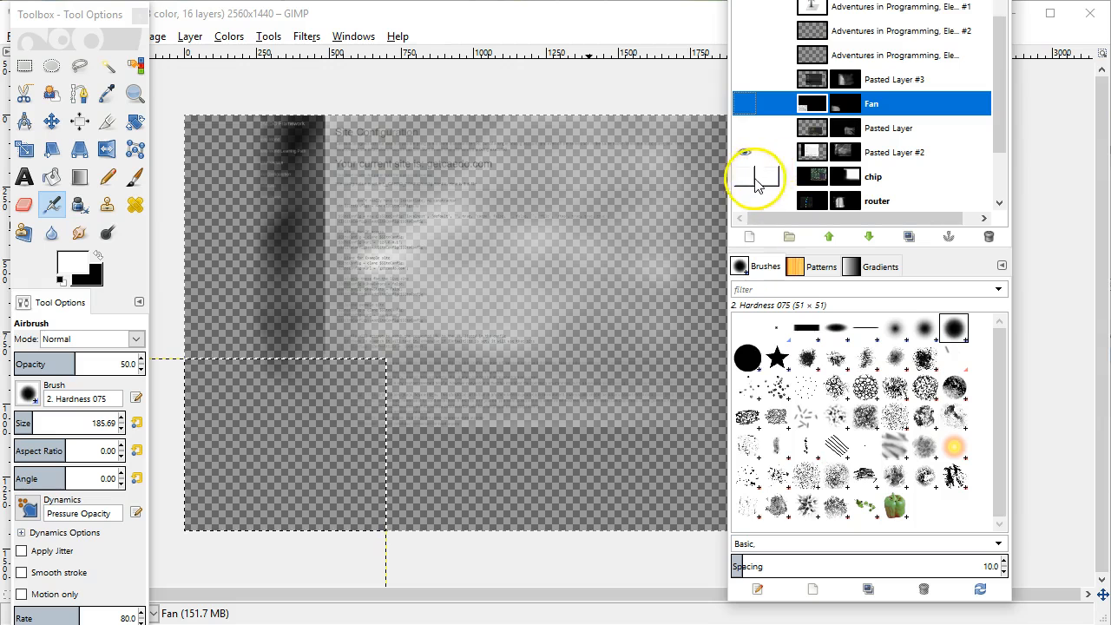
pyautogui.click(745, 176)
pyautogui.click(744, 152)
pyautogui.scroll(-1, 781, 130)
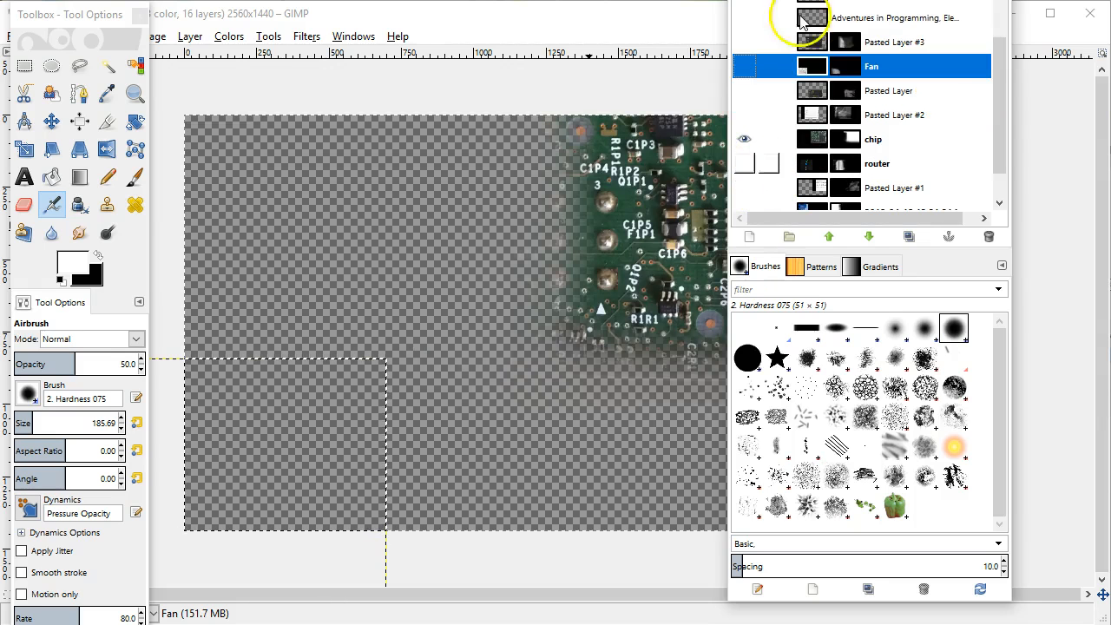
# Step: Move the layers and brushes dock away from the image and examine the uncovered chip picture
pyautogui.moveTo(834, 1)
pyautogui.mouseDown()
pyautogui.moveTo(1090, 10)
pyautogui.moveTo(1035, 18)
pyautogui.moveTo(1002, 40)
pyautogui.moveTo(973, 30)
pyautogui.mouseUp()
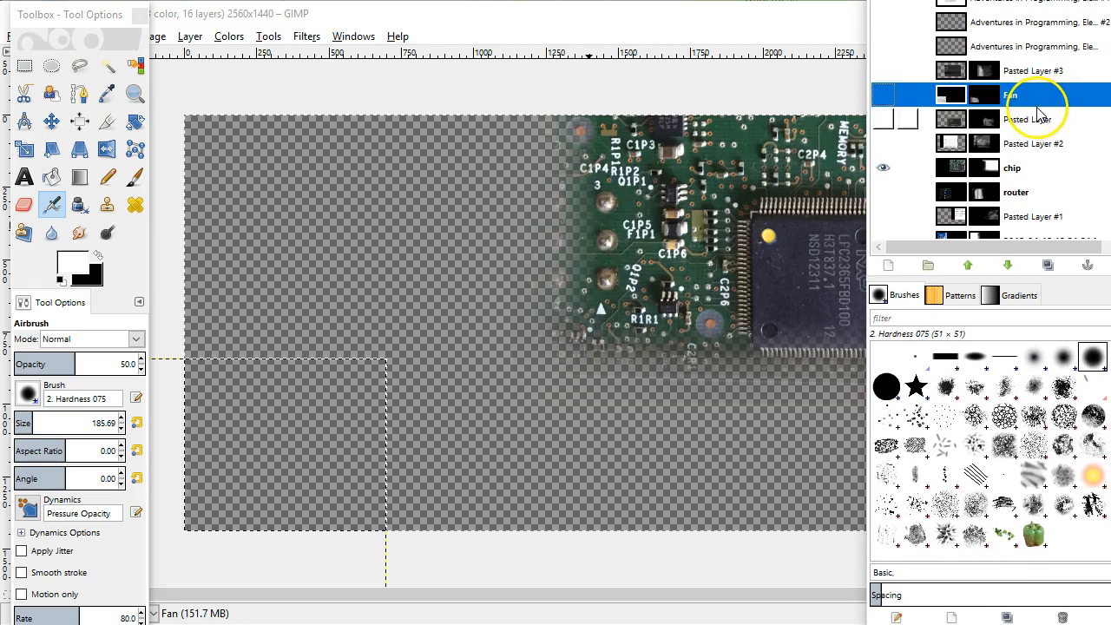
pyautogui.moveTo(1028, 21)
pyautogui.mouseDown()
pyautogui.moveTo(1110, 14)
pyautogui.moveTo(1091, 15)
pyautogui.mouseUp()
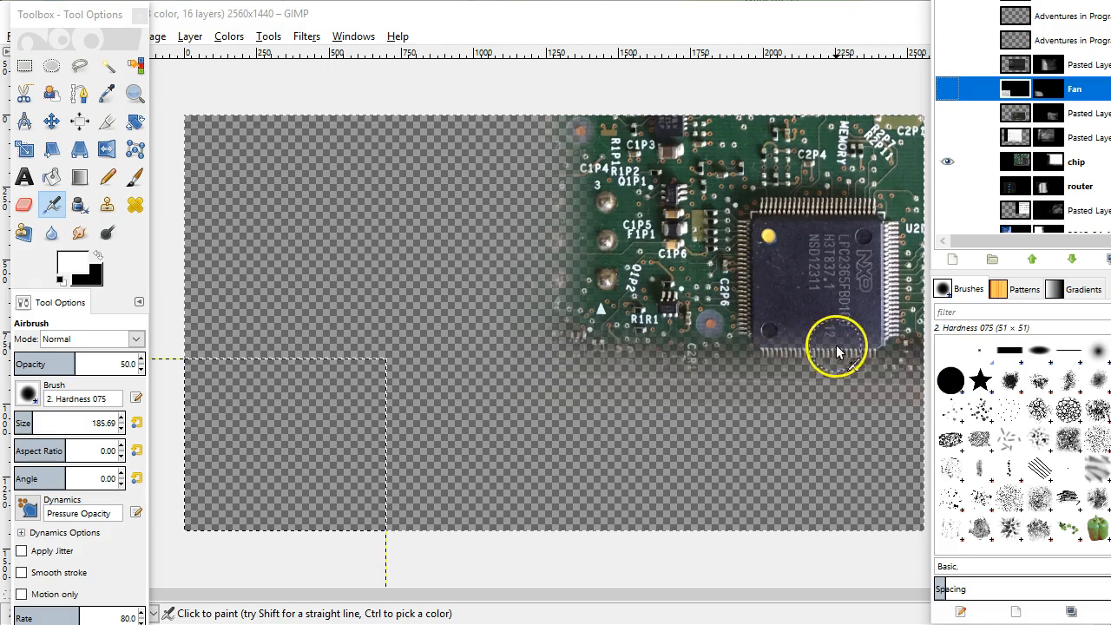
pyautogui.moveTo(859, 293)
pyautogui.mouseDown()
pyautogui.moveTo(802, 290)
pyautogui.moveTo(828, 315)
pyautogui.moveTo(854, 288)
pyautogui.mouseUp()
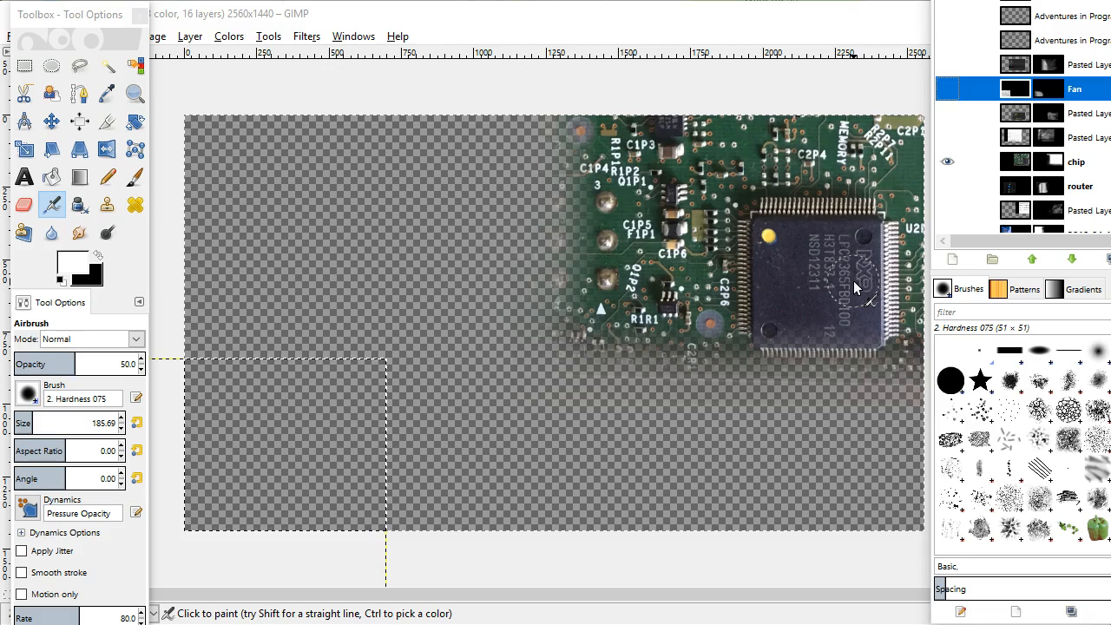
pyautogui.moveTo(854, 288); pyautogui.dragTo(862, 347)
pyautogui.moveTo(867, 312); pyautogui.dragTo(862, 350)
# Step: Hide the chip layer, show the router layer alone and select its mask
pyautogui.click(947, 161)
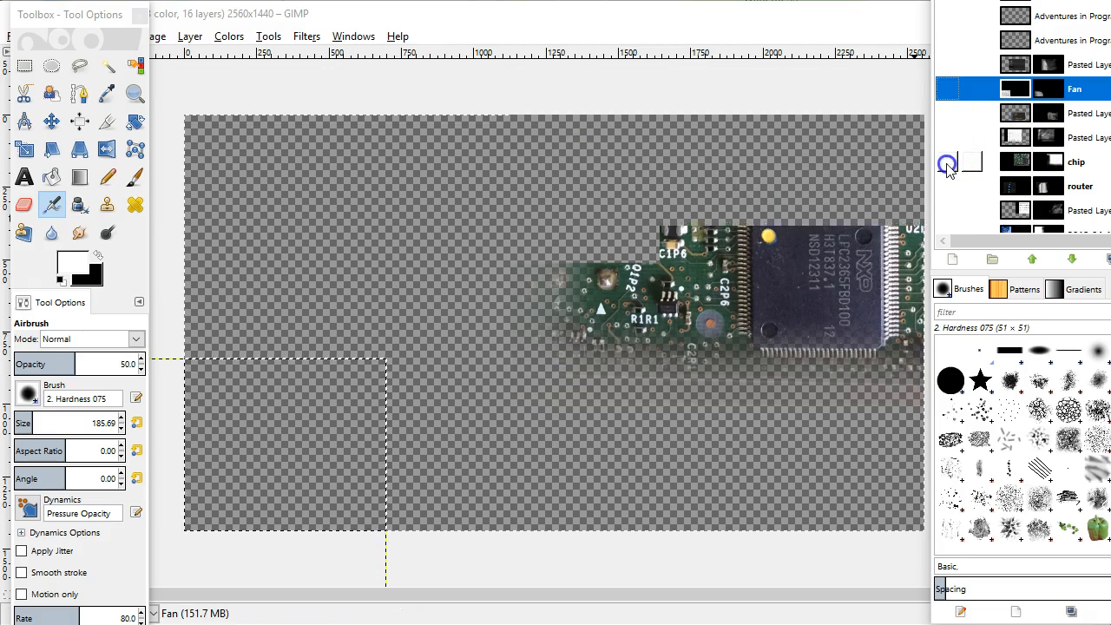
pyautogui.click(946, 186)
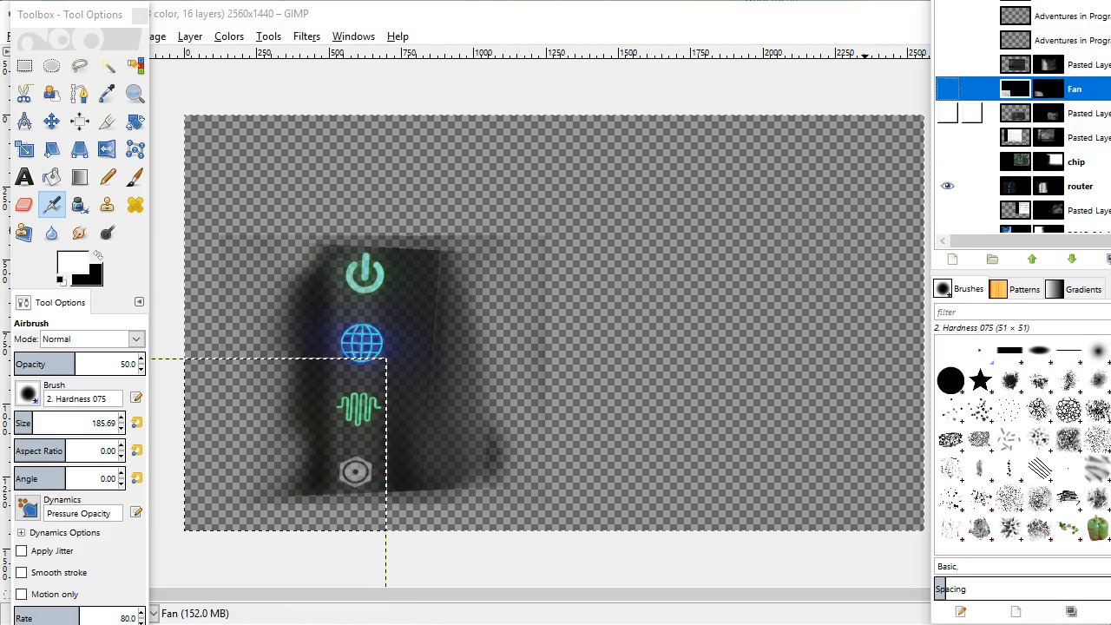
pyautogui.click(1048, 186)
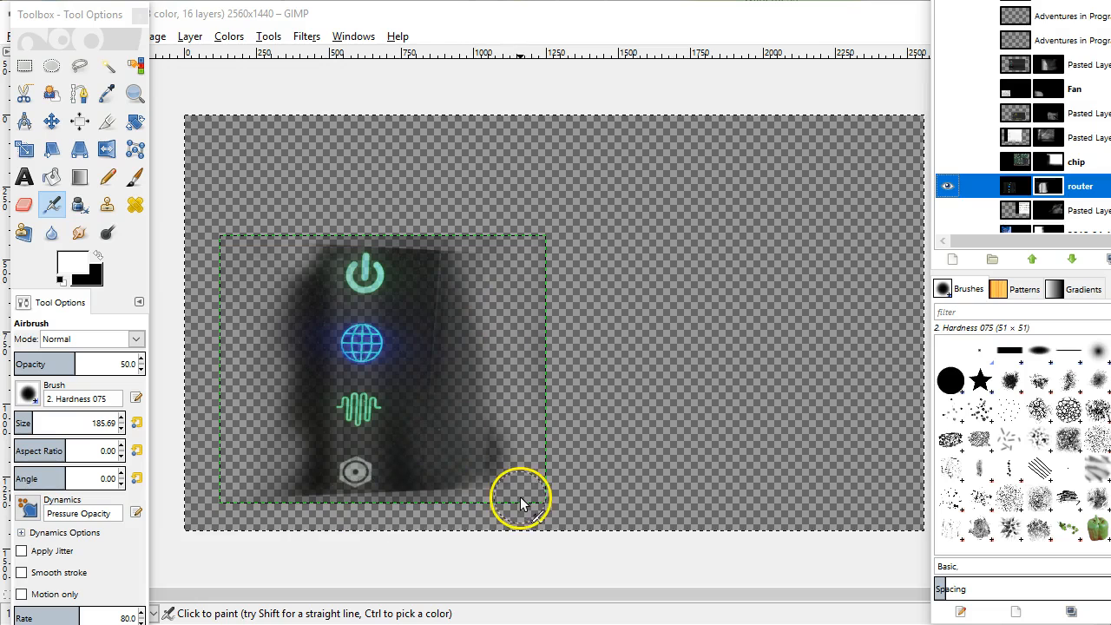
# Step: Replace the router layer's display with Pasted Layer #1, then show only the 2018-04-18 network connector photo layer
pyautogui.click(950, 212)
pyautogui.click(951, 185)
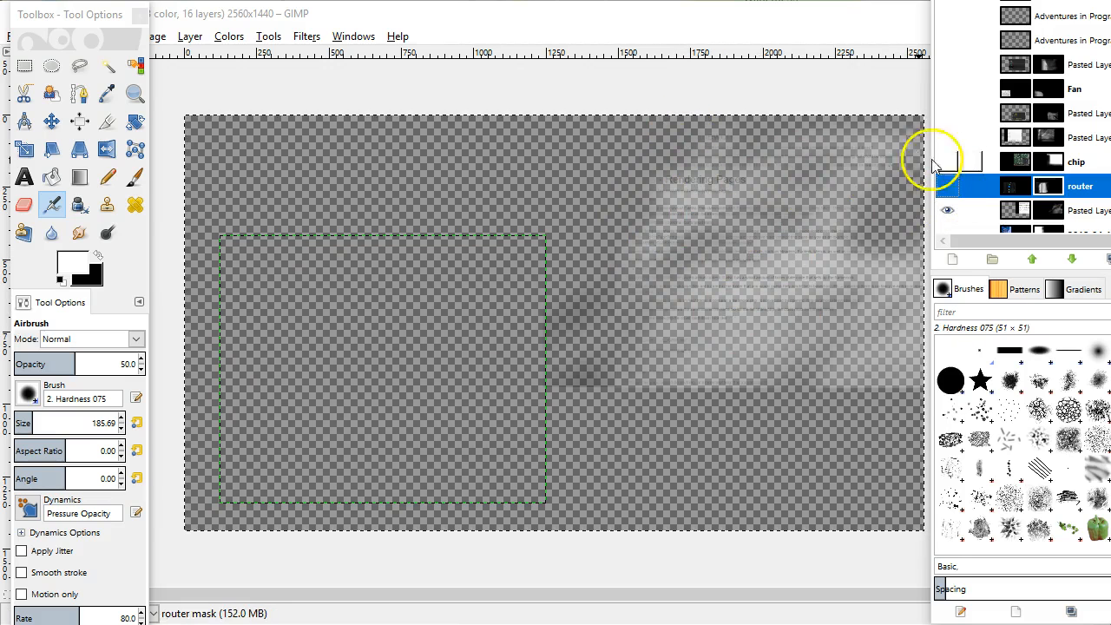
pyautogui.moveTo(667, 597); pyautogui.dragTo(734, 594)
pyautogui.scroll(-1, 975, 153)
pyautogui.click(976, 154)
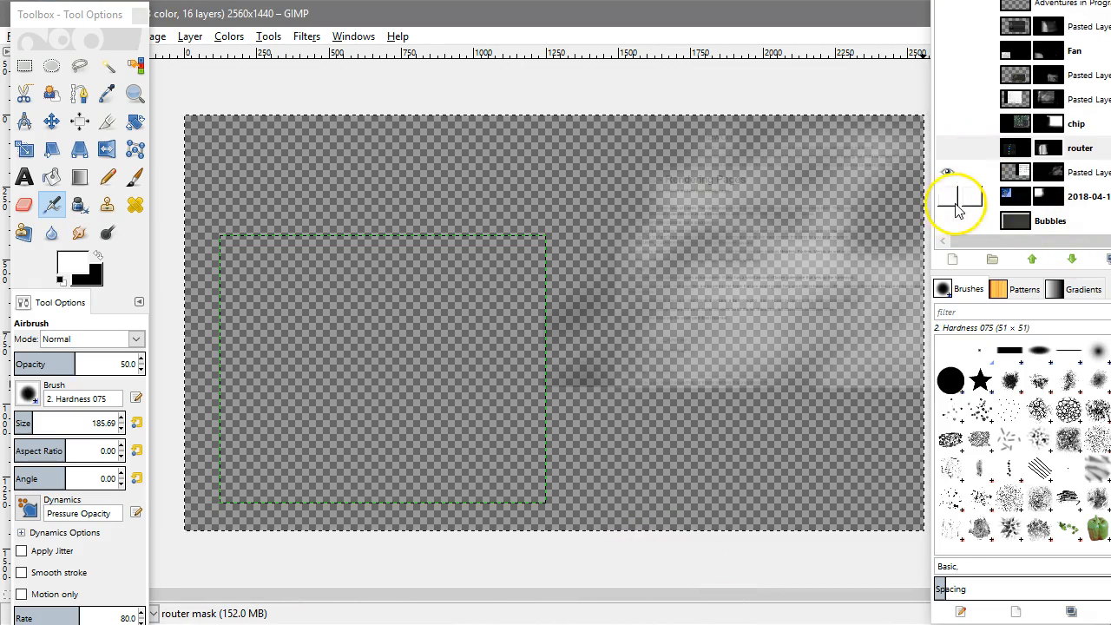
pyautogui.click(953, 197)
pyautogui.click(948, 173)
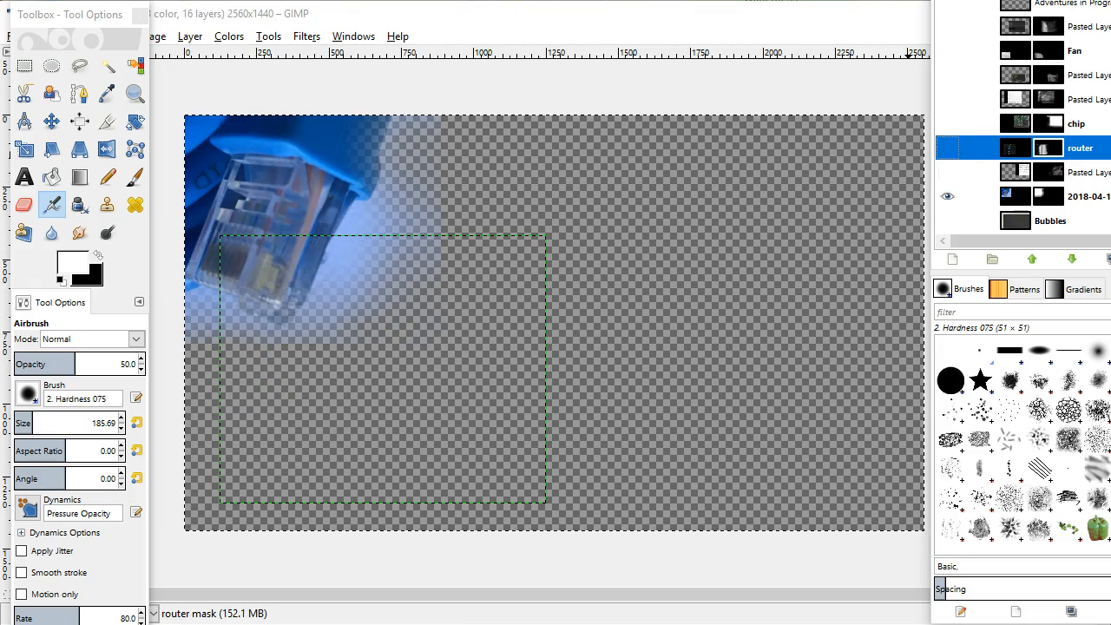
# Step: Rename the network connector photo layer as cat5
pyautogui.click(1089, 197)
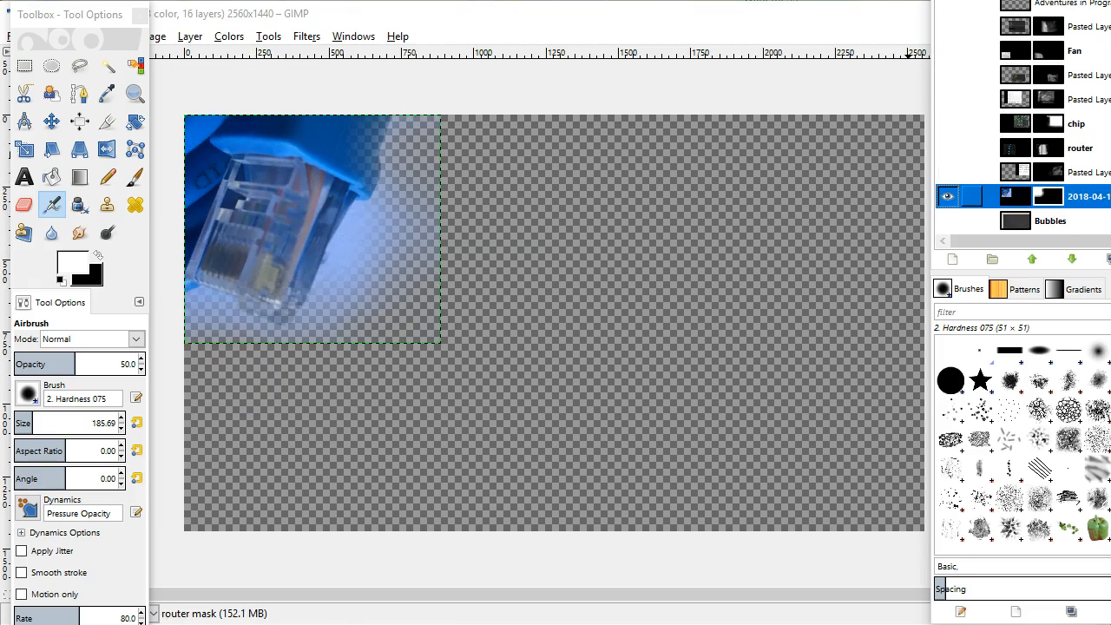
pyautogui.doubleClick(1091, 197)
pyautogui.write('cat5')
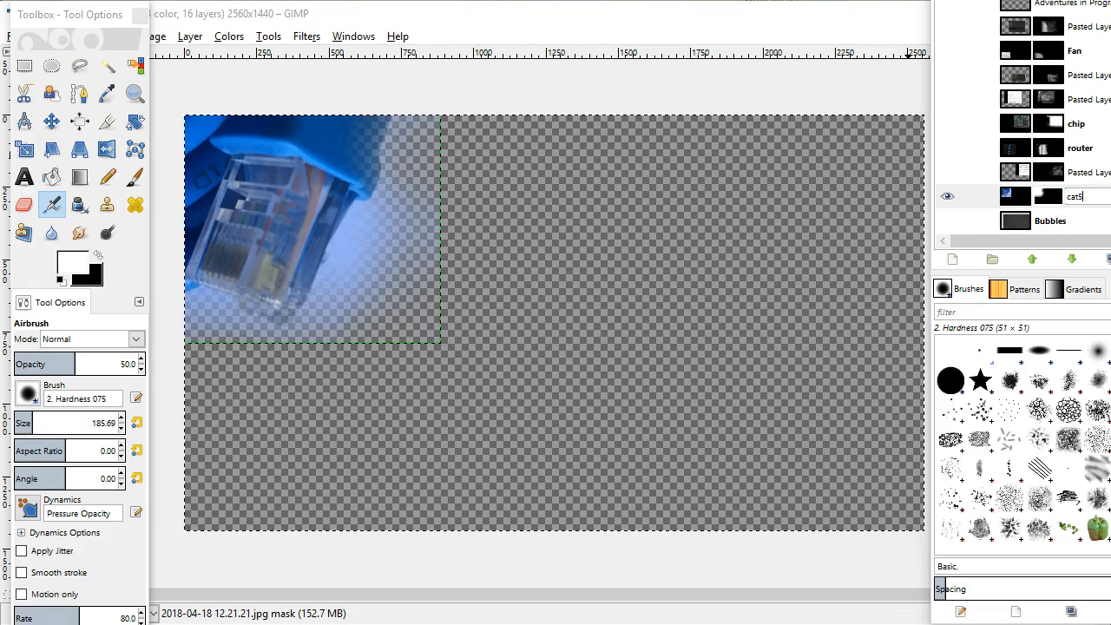
pyautogui.press('Return')
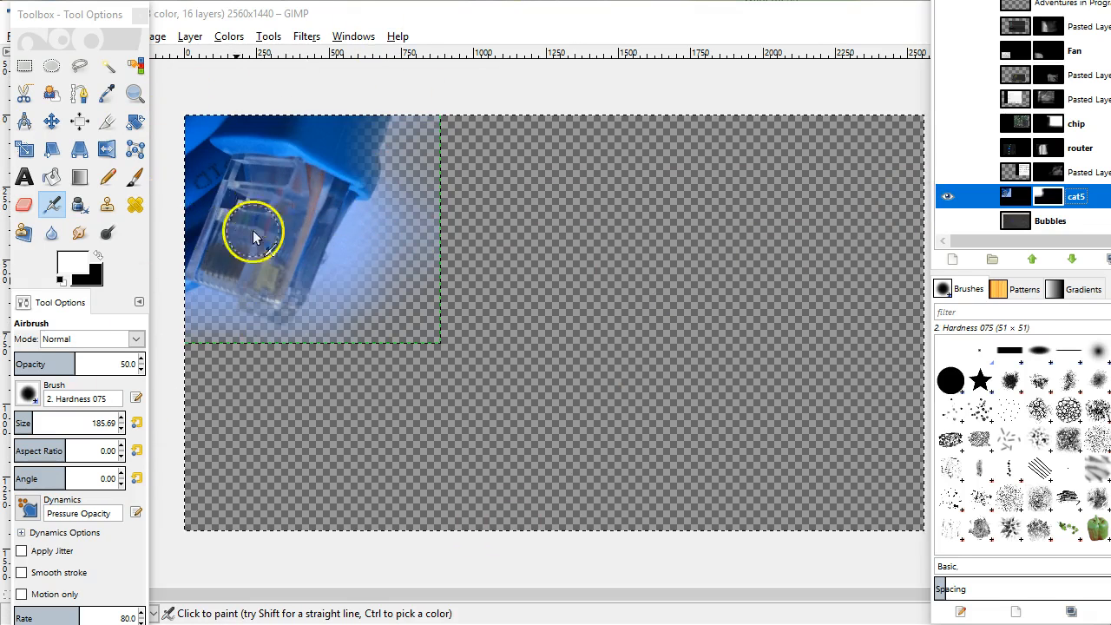
# Step: Hide cat5, display and select the Bubbles layer, and examine its blue glow and lettering up close
pyautogui.click(948, 197)
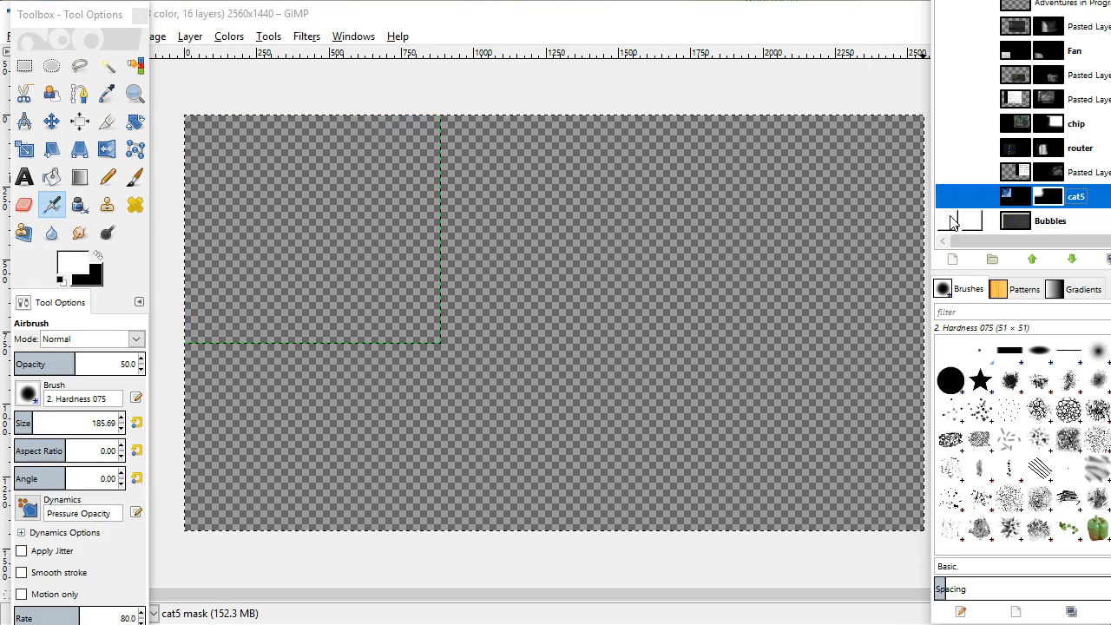
pyautogui.click(950, 221)
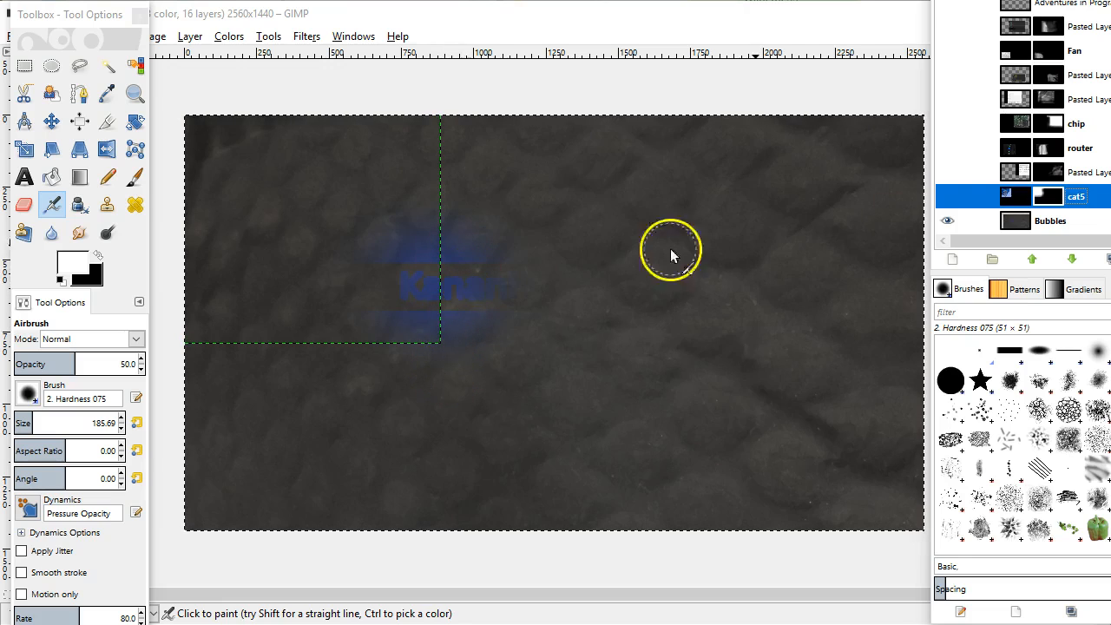
pyautogui.click(1076, 220)
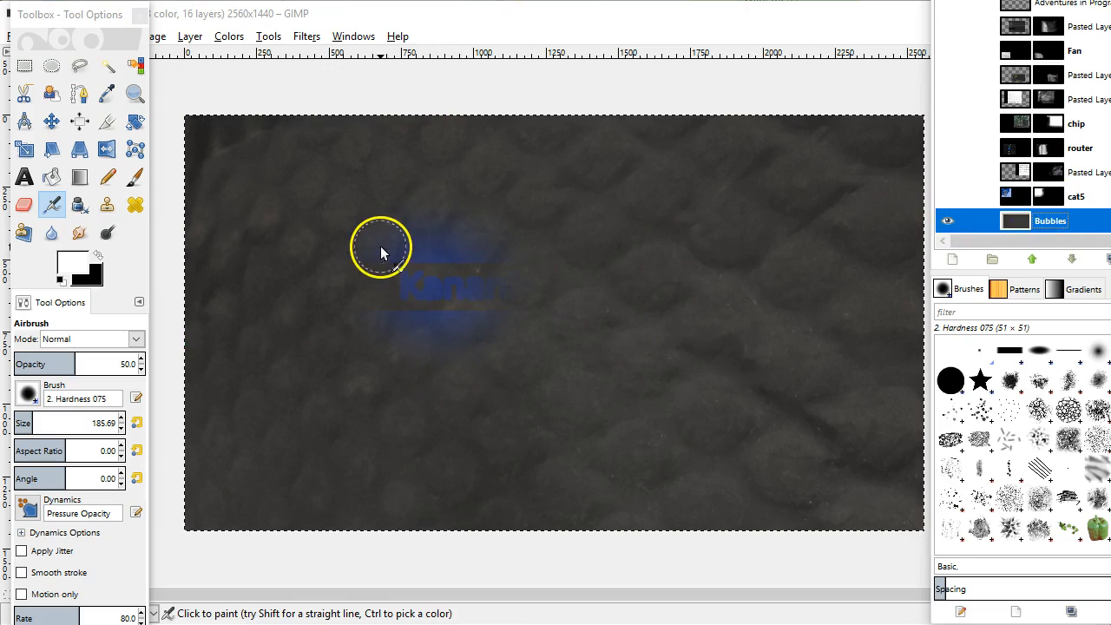
pyautogui.scroll(4, 436, 292)
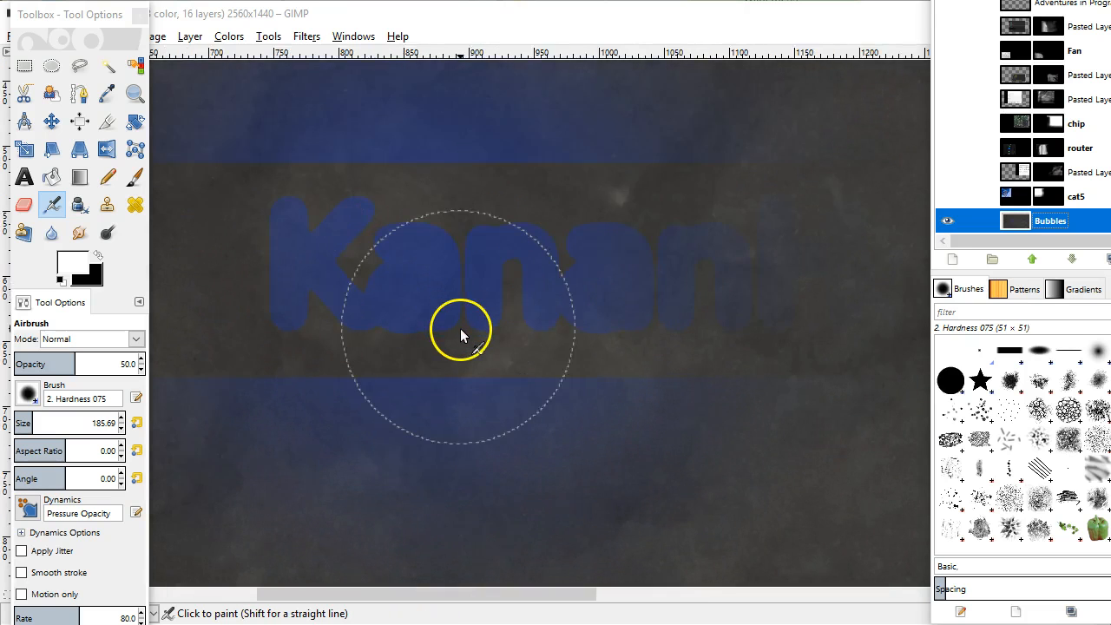
pyautogui.scroll(-2, 460, 328)
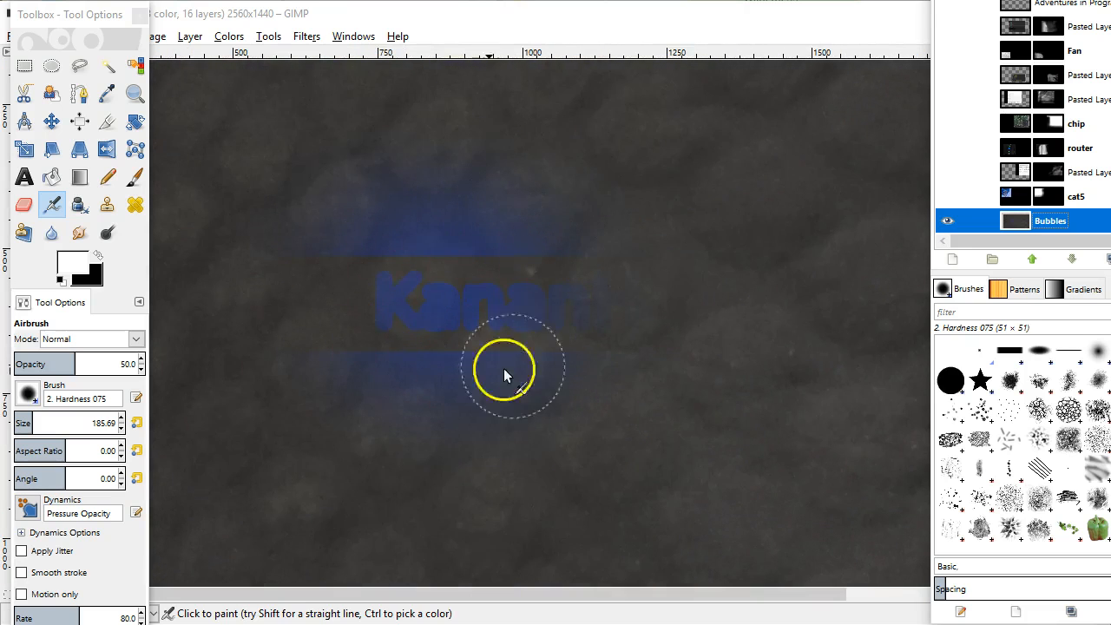
pyautogui.moveTo(448, 371)
pyautogui.mouseDown()
pyautogui.moveTo(471, 220)
pyautogui.moveTo(568, 220)
pyautogui.moveTo(396, 252)
pyautogui.mouseUp()
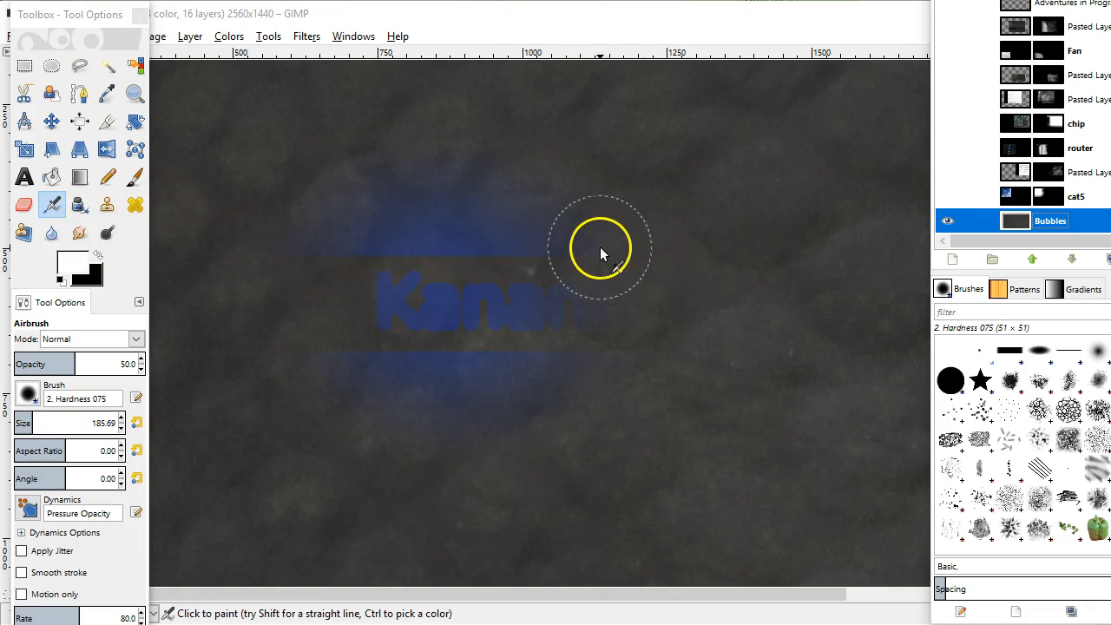
# Step: Toggle the blue glow layer of the website title on and off to compare it with the lettering in Bubbles
pyautogui.rightClick(1062, 222)
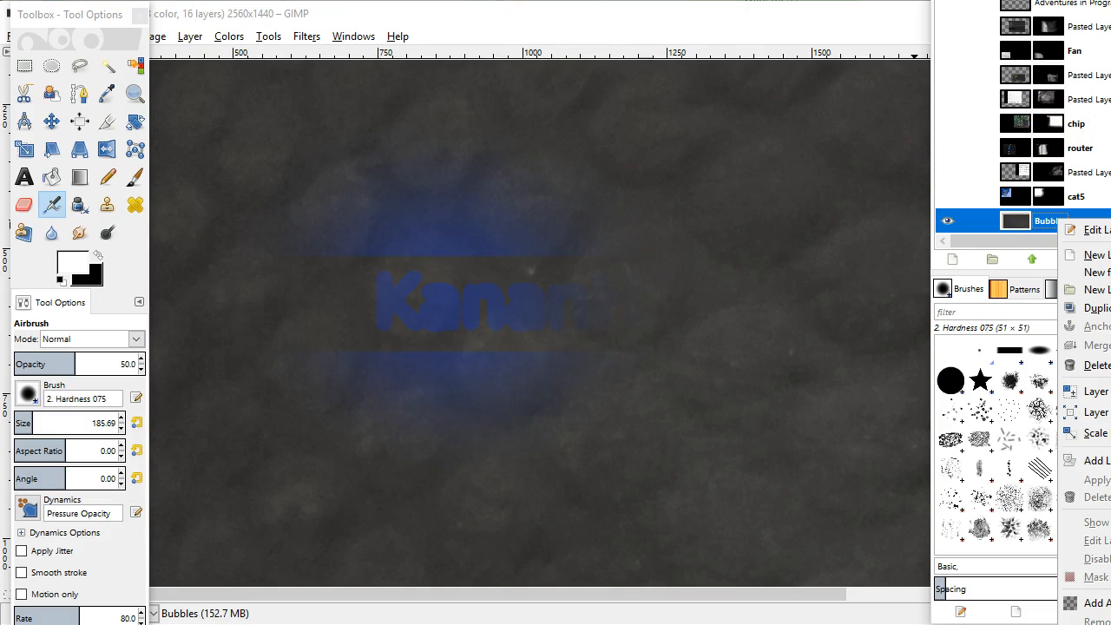
pyautogui.press('Escape')
pyautogui.scroll(5, 998, 113)
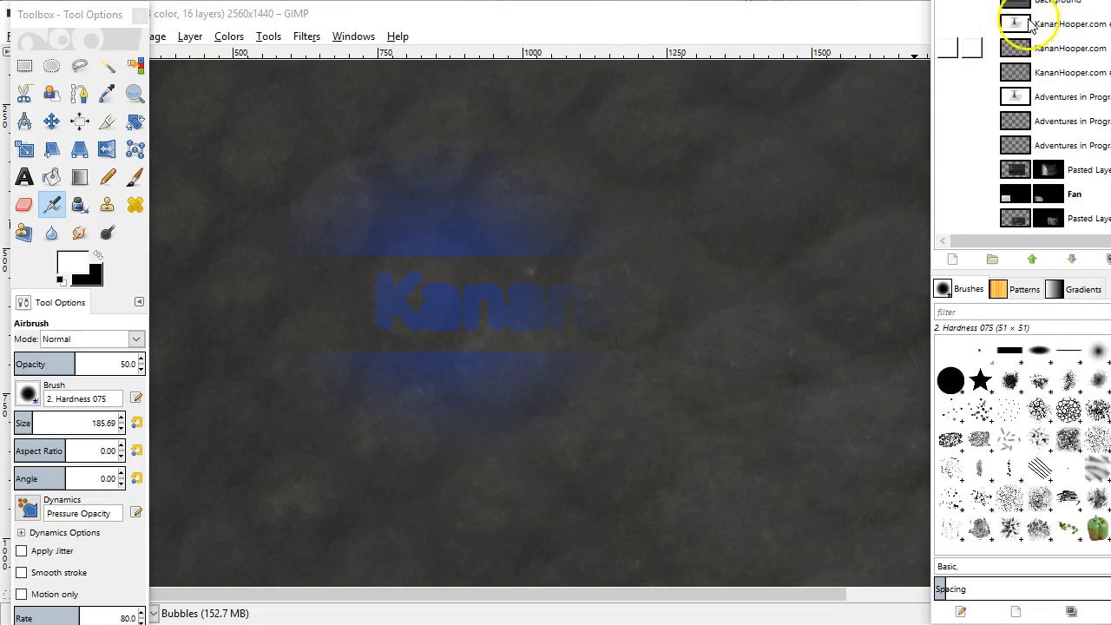
pyautogui.click(959, 74)
pyautogui.click(959, 75)
pyautogui.click(959, 74)
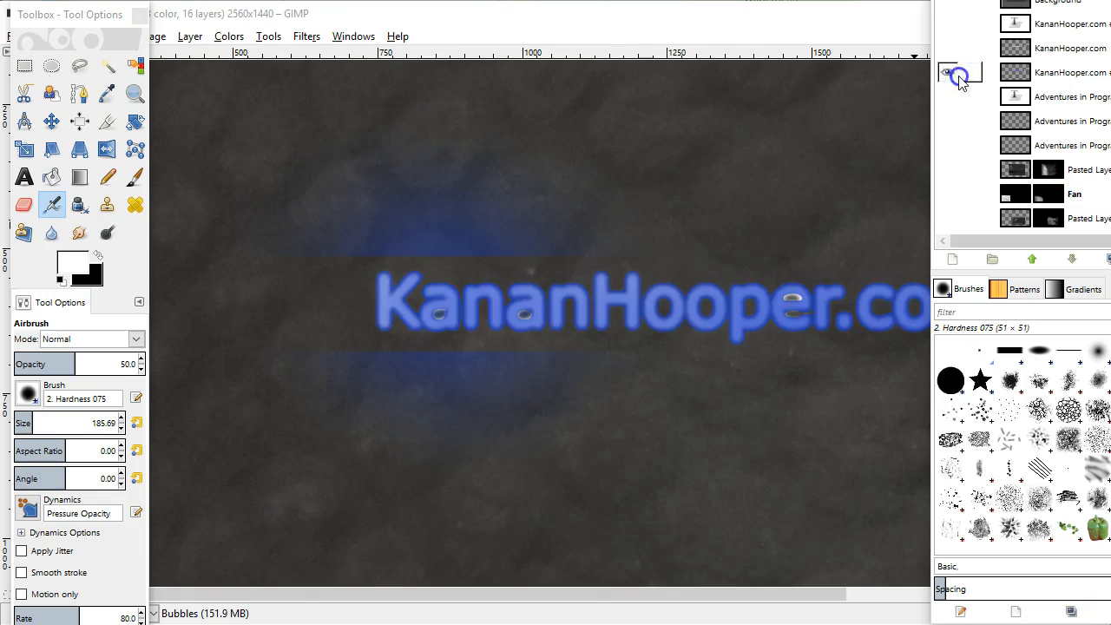
pyautogui.click(959, 74)
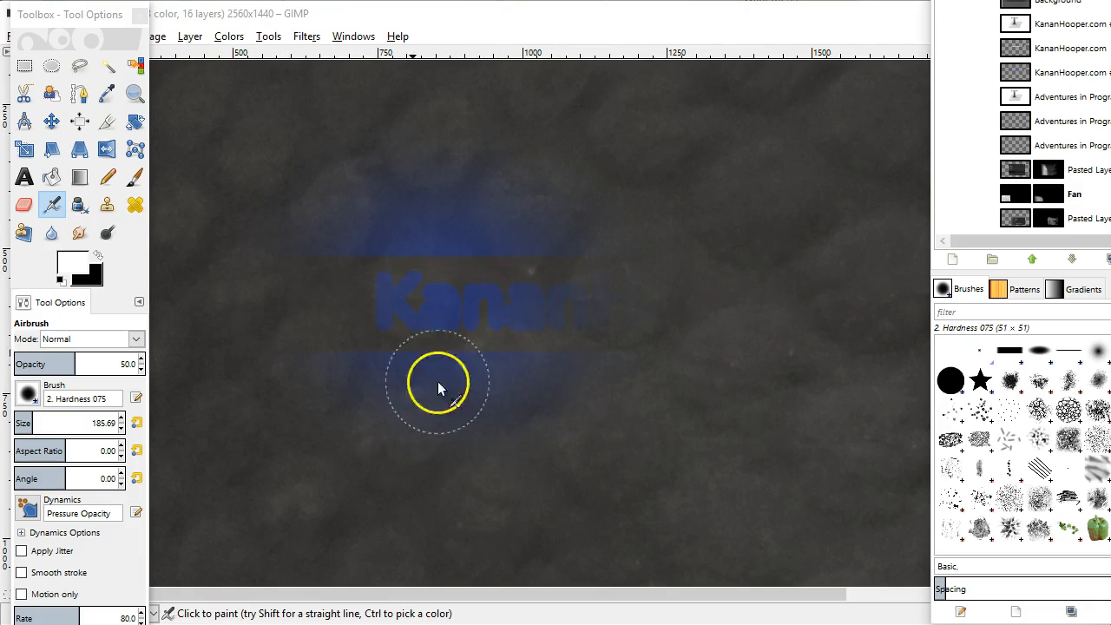
pyautogui.scroll(-3, 937, 173)
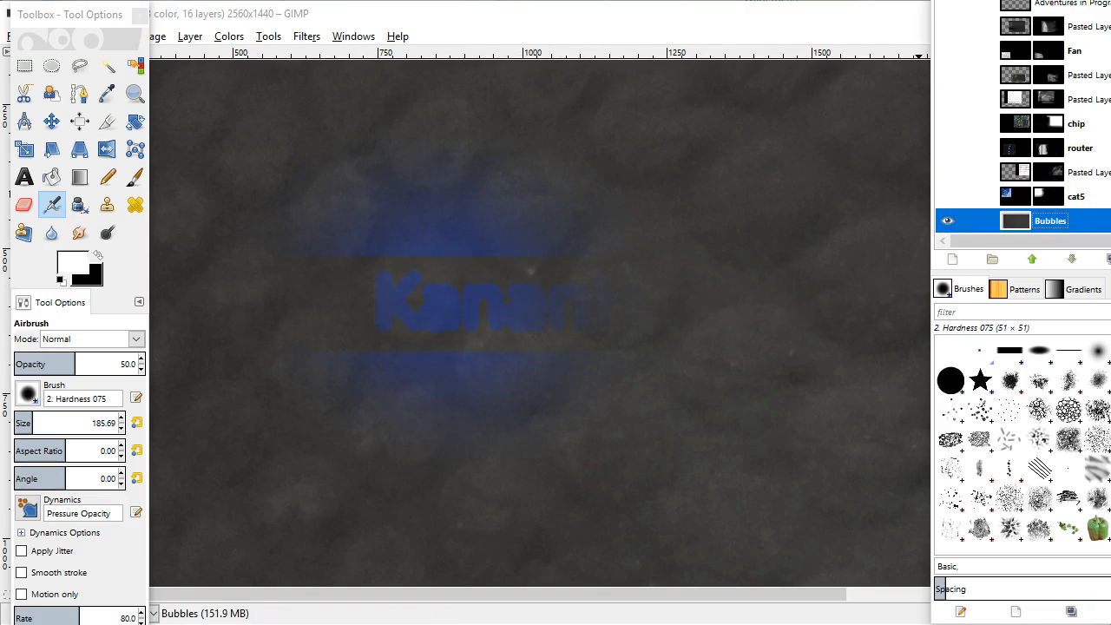
# Step: Delete the Bubbles background layer at the end of the layer stack
pyautogui.moveTo(1103, 7); pyautogui.dragTo(1002, 0)
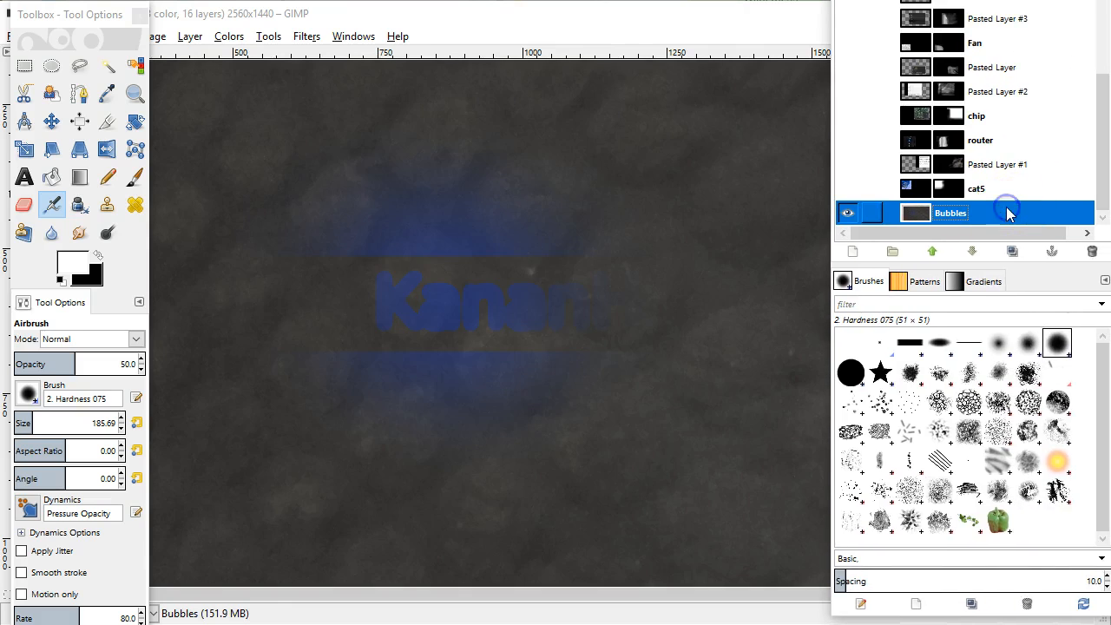
pyautogui.click(955, 167)
pyautogui.click(1020, 189)
pyautogui.click(1015, 212)
pyautogui.click(1006, 205)
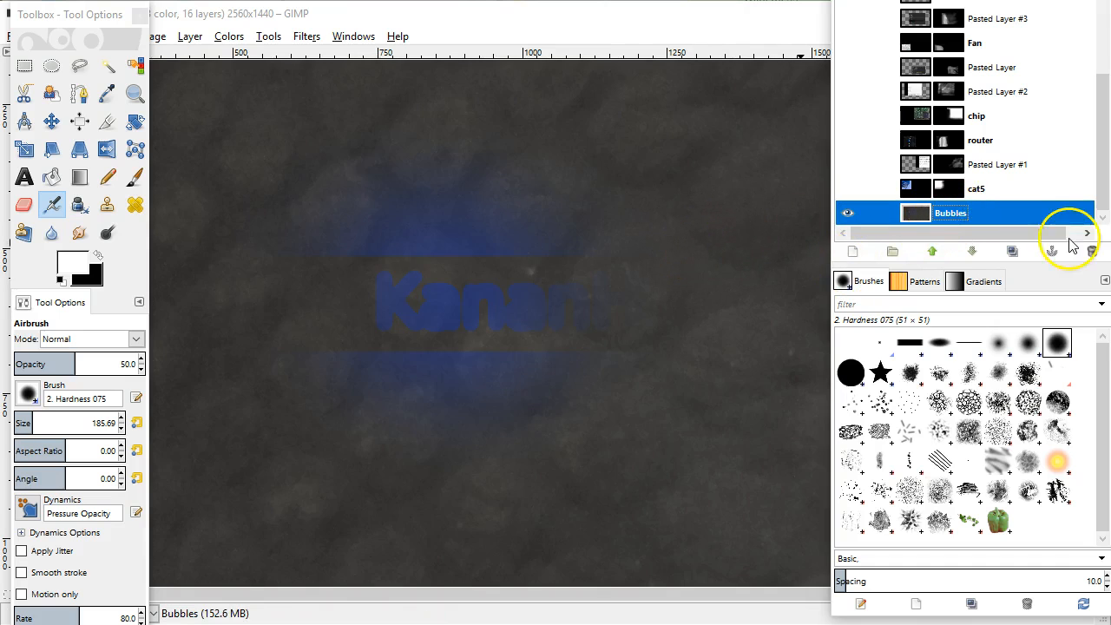
pyautogui.rightClick(974, 212)
pyautogui.click(1030, 358)
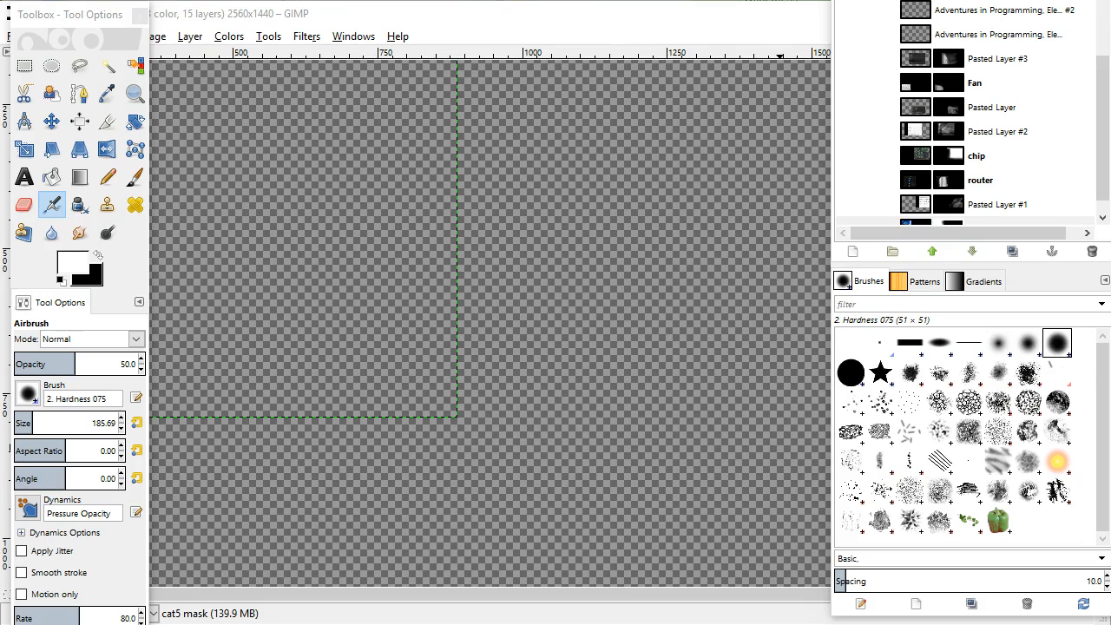
pyautogui.moveTo(534, 287); pyautogui.dragTo(533, 286)
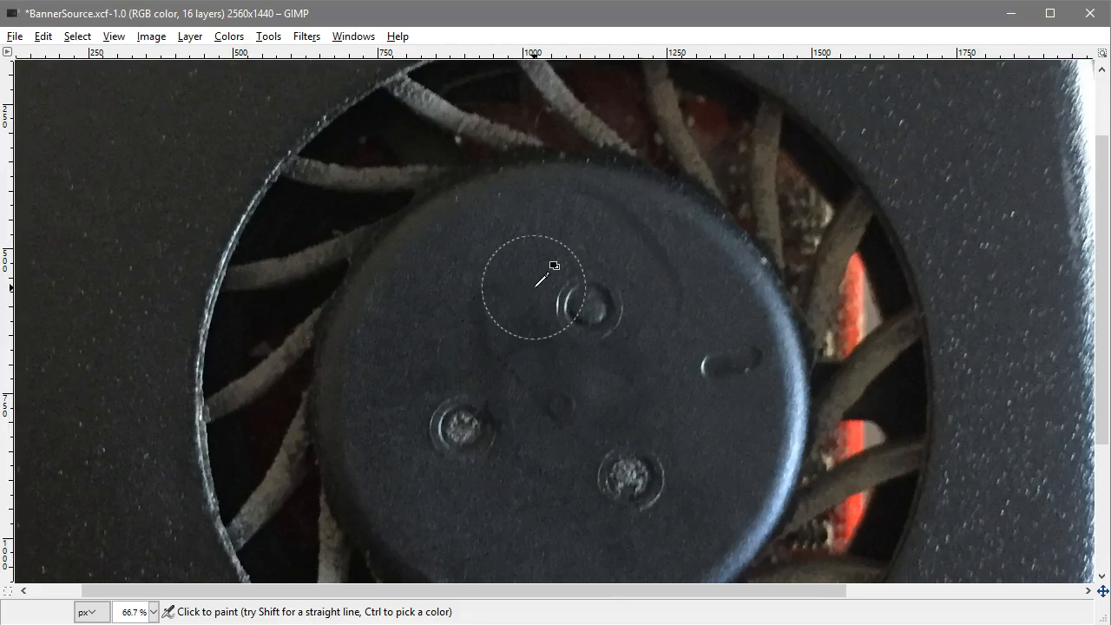
pyautogui.scroll(-5, 694, 282)
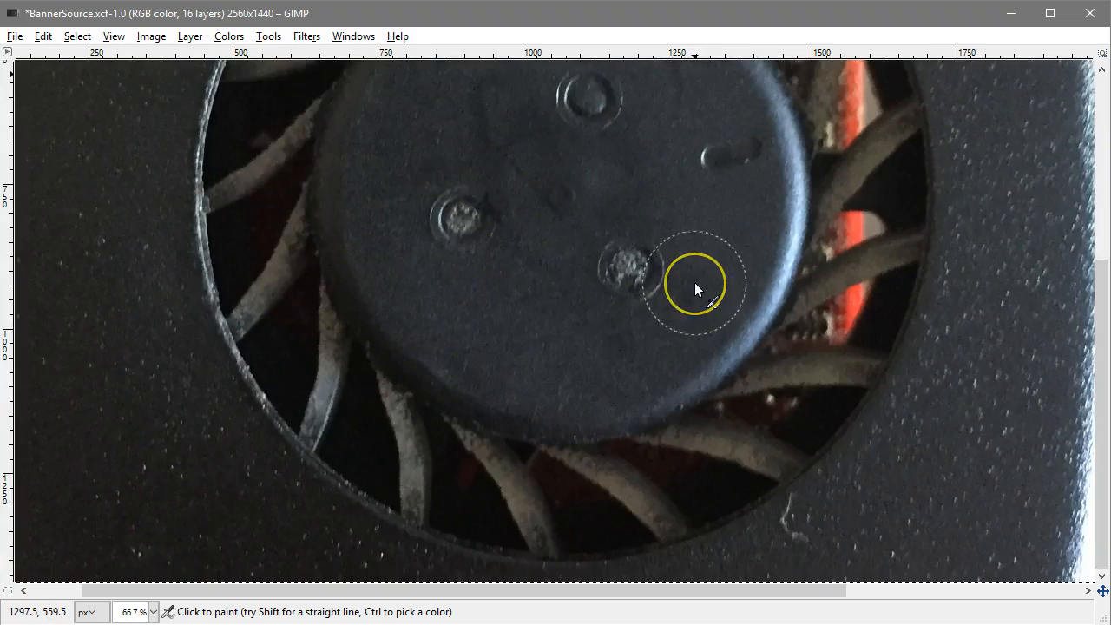
pyautogui.scroll(5, 694, 282)
pyautogui.scroll(-2, 694, 282)
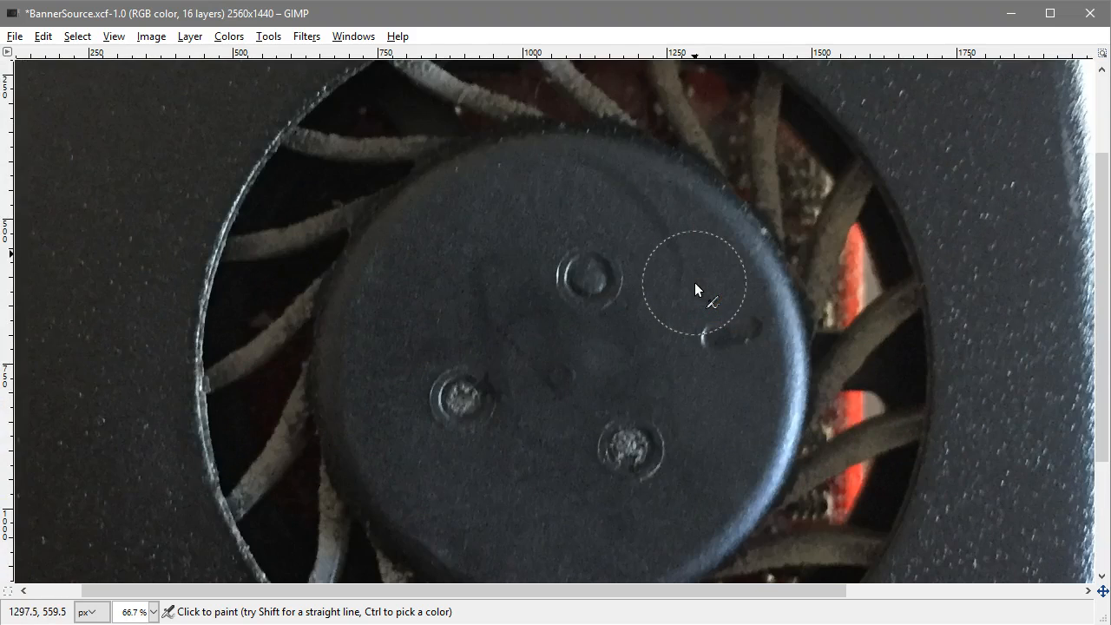
pyautogui.scroll(-3, 306, 252)
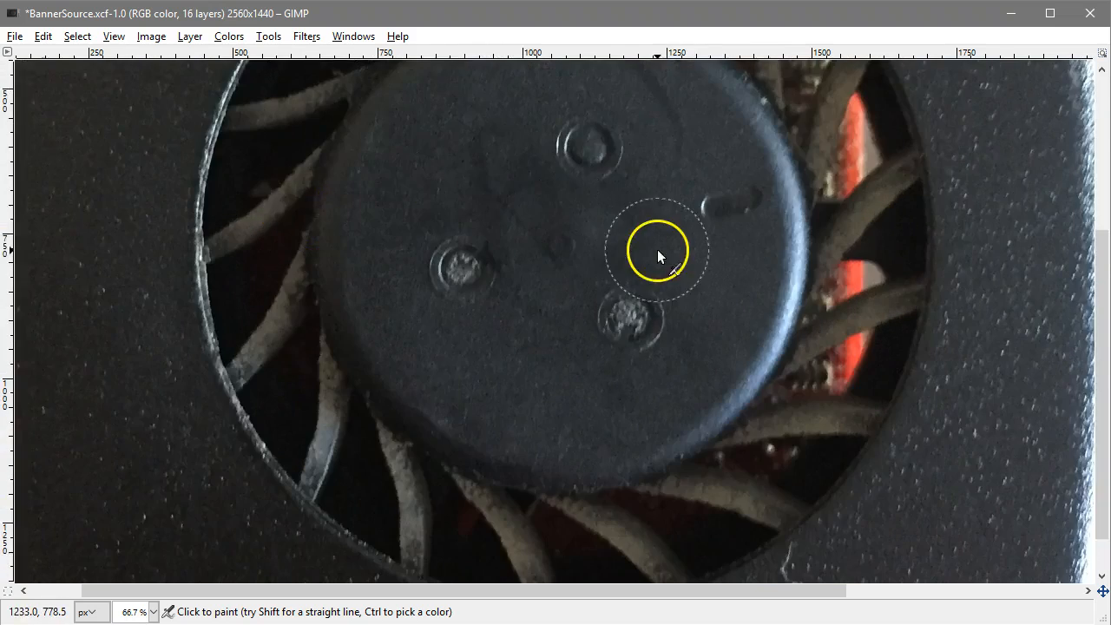
pyautogui.scroll(6, 657, 249)
pyautogui.scroll(-3, 620, 203)
pyautogui.hotkey('ctrl', 'z')
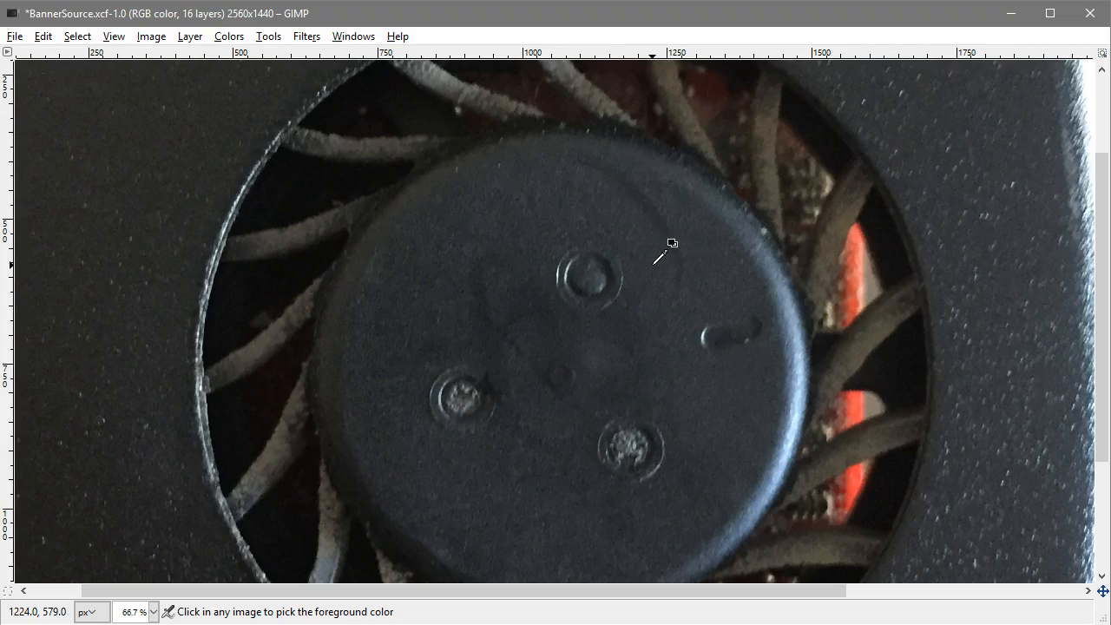
pyautogui.hotkey('ctrl', 'z')
pyautogui.click(703, 273)
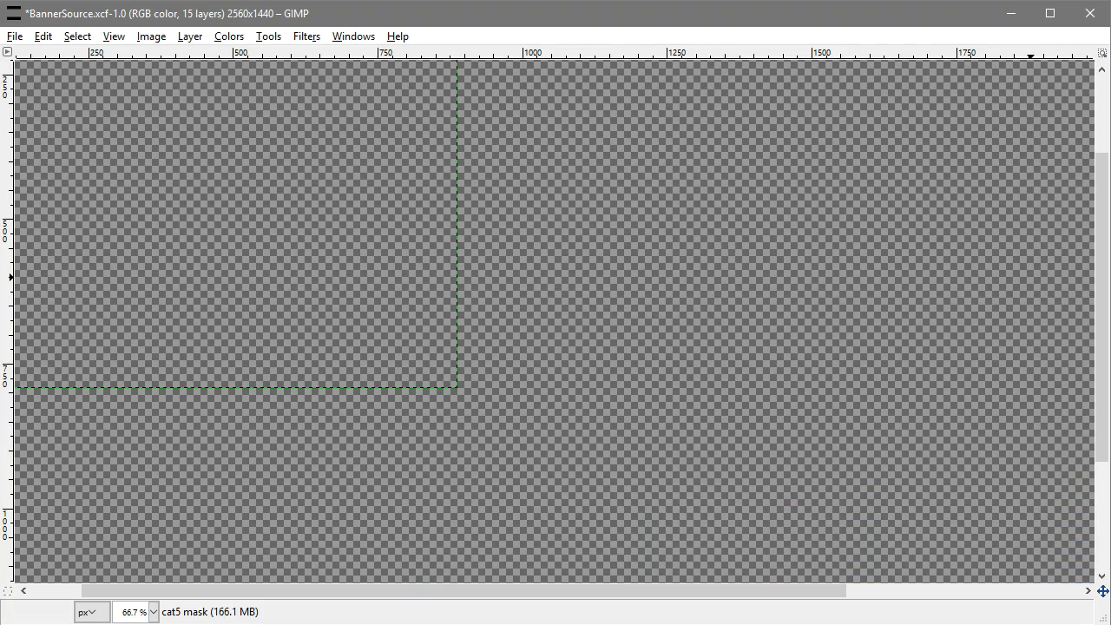
# Step: Add the photo 2018-04-18 12.23.10.jpg as a layer and try to scale it to 1864 × 872 pixels
pyautogui.moveTo(1110, 286); pyautogui.dragTo(704, 354)
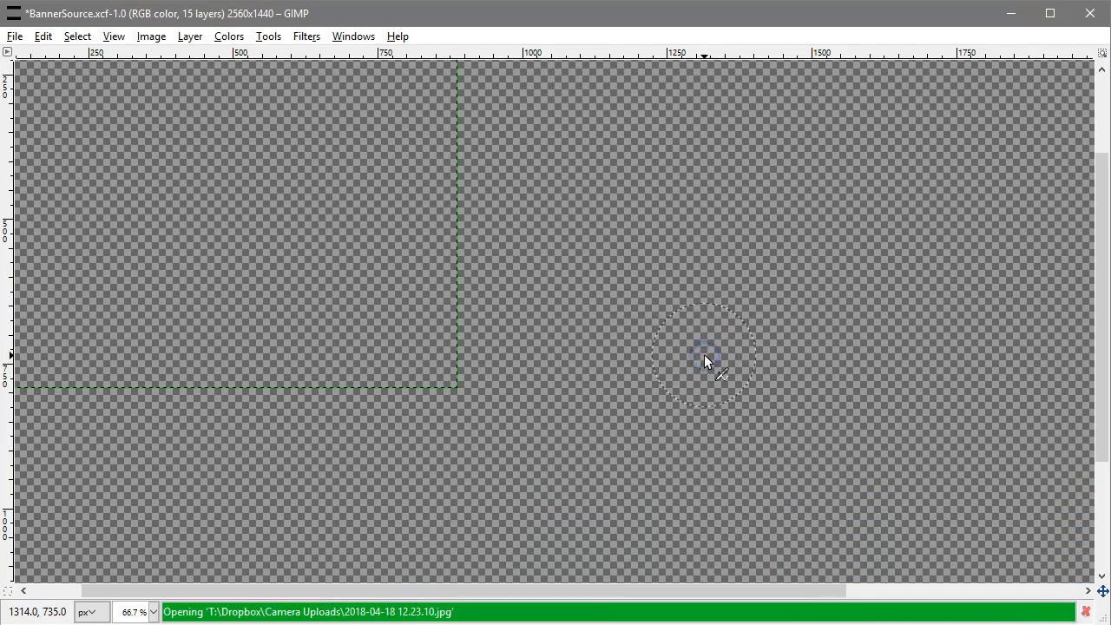
pyautogui.scroll(-3, 808, 239)
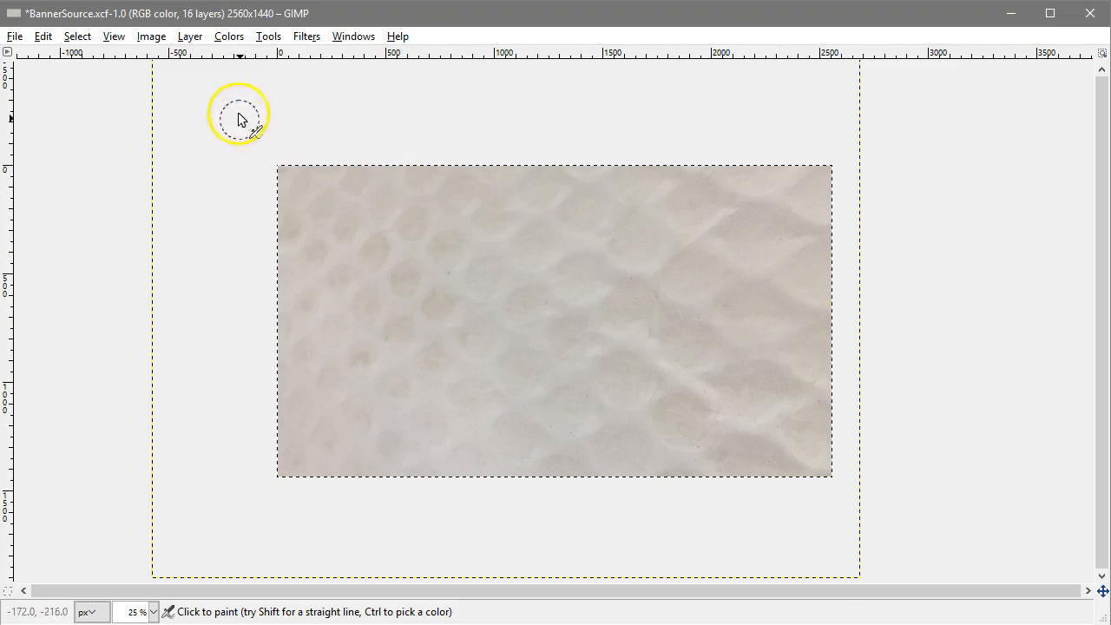
pyautogui.click(189, 36)
pyautogui.moveTo(156, 36)
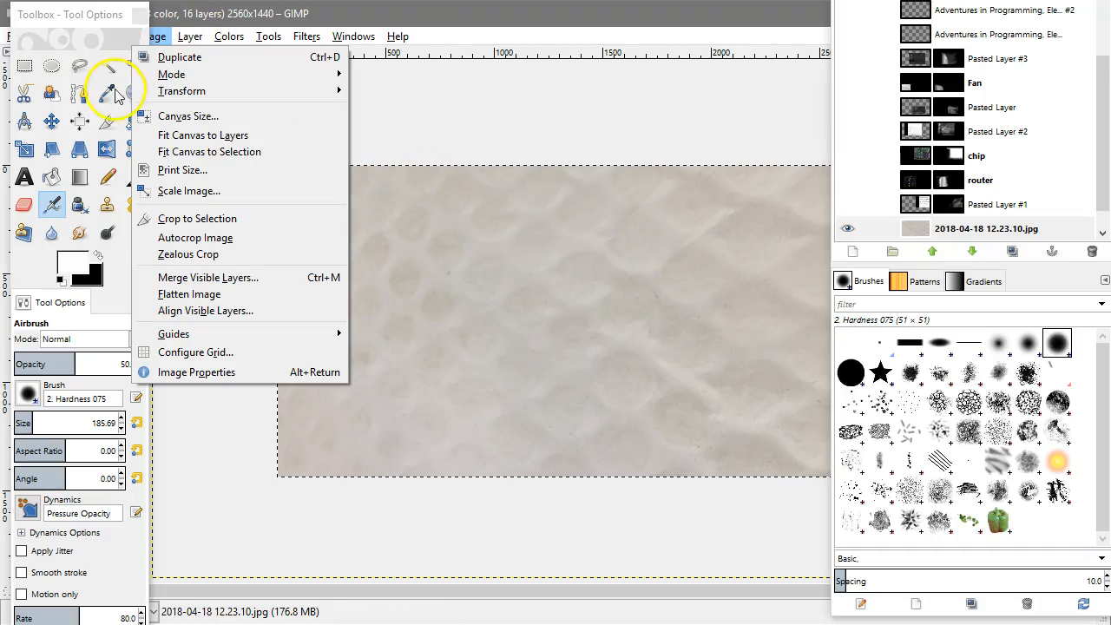
pyautogui.click(28, 149)
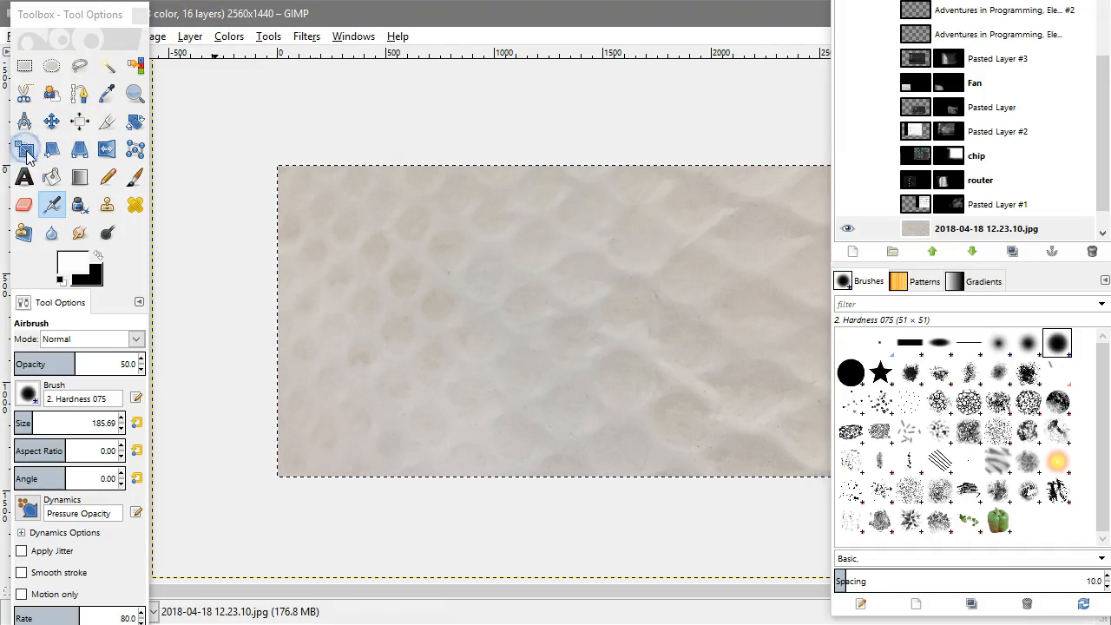
pyautogui.click(25, 149)
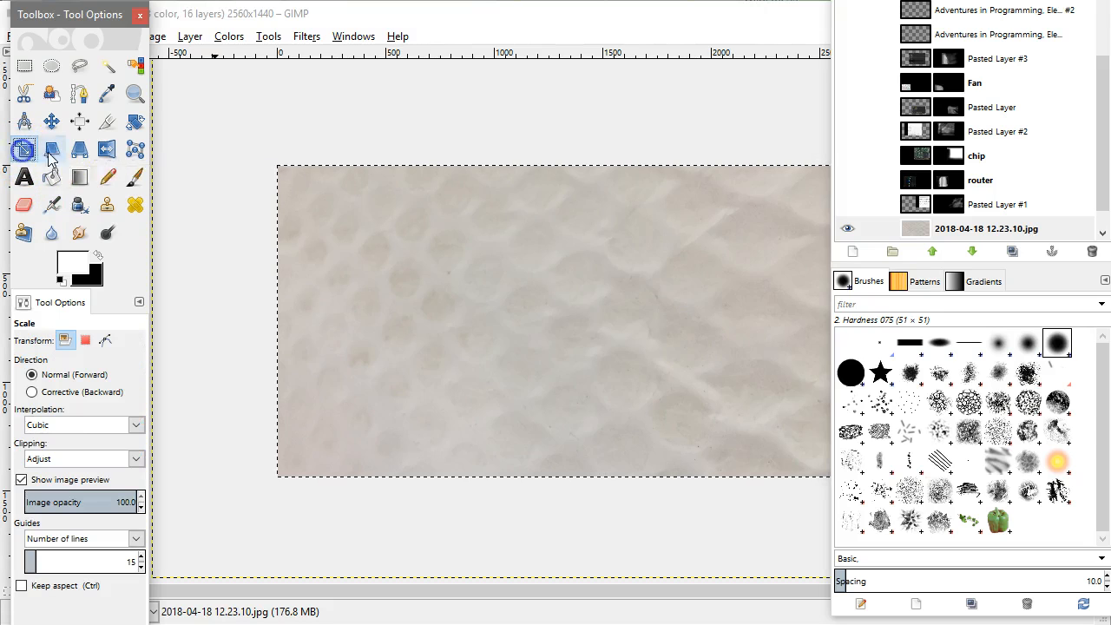
pyautogui.click(193, 87)
pyautogui.moveTo(193, 87); pyautogui.dragTo(342, 205)
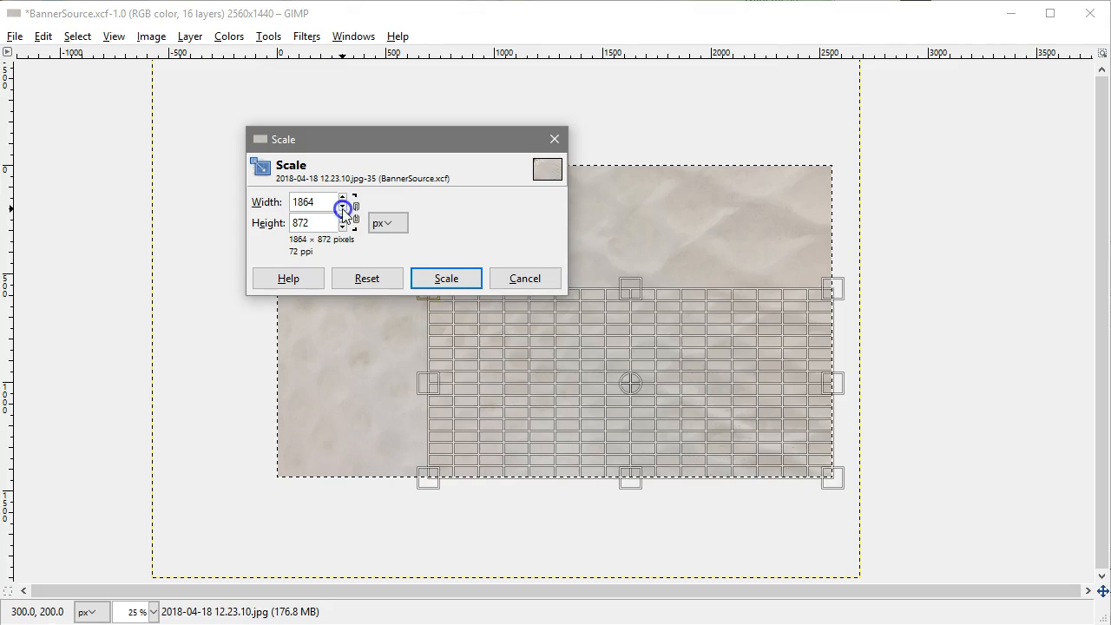
pyautogui.click(446, 279)
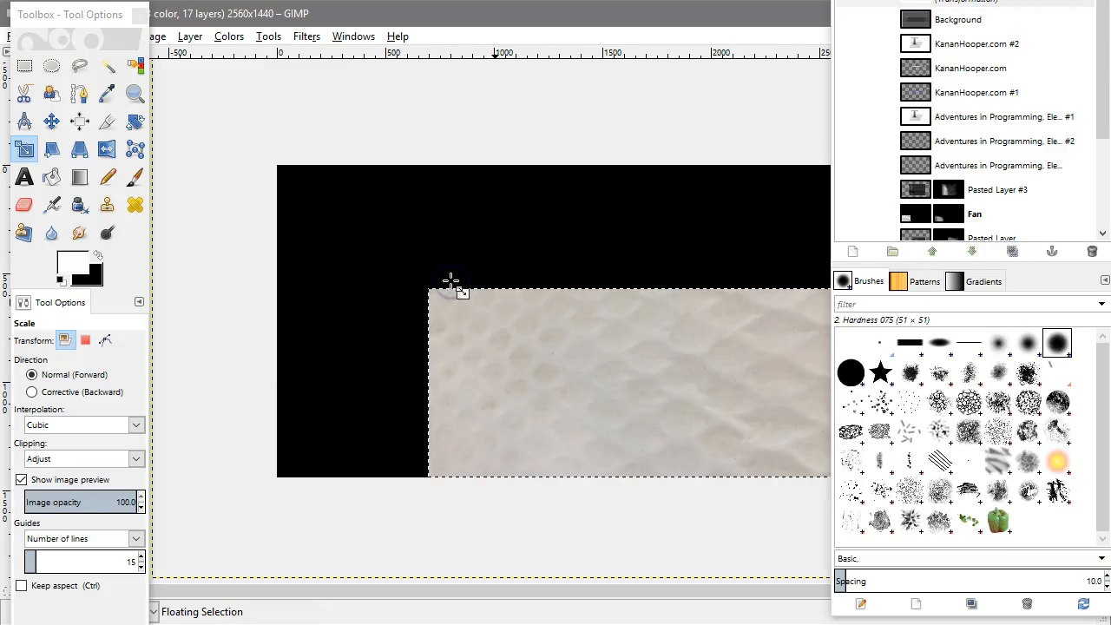
pyautogui.hotkey('ctrl', 'z')
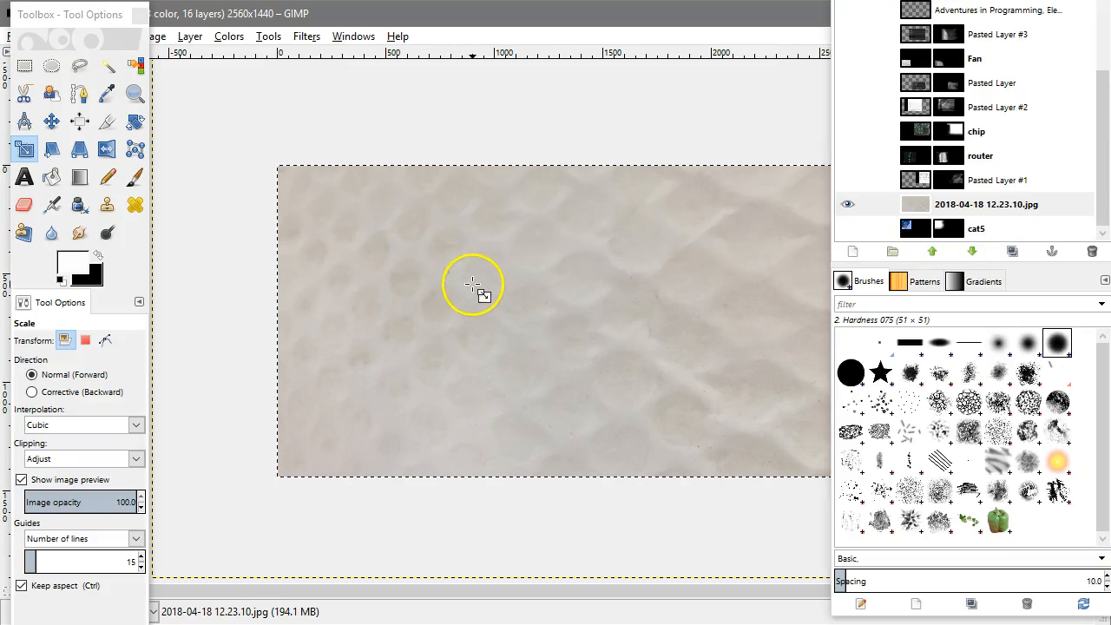
pyautogui.hotkey('ctrl', 'z')
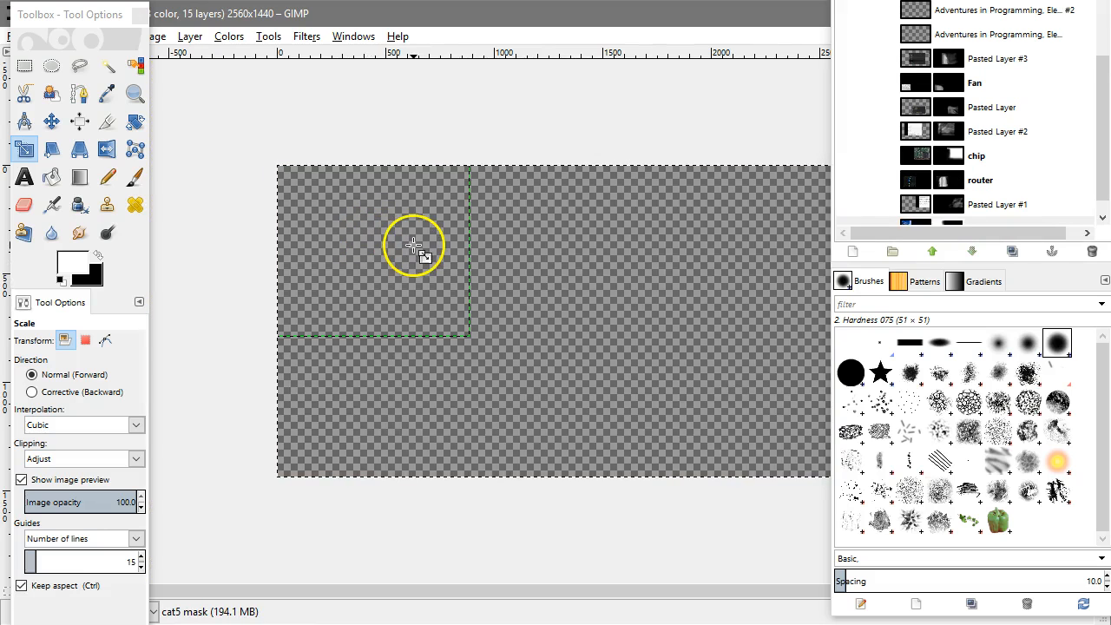
# Step: Insert the bubble-texture photo 2018-04-18 12.23.10.jpg into the banner image again and select its layer
pyautogui.scroll(-1, 987, 100)
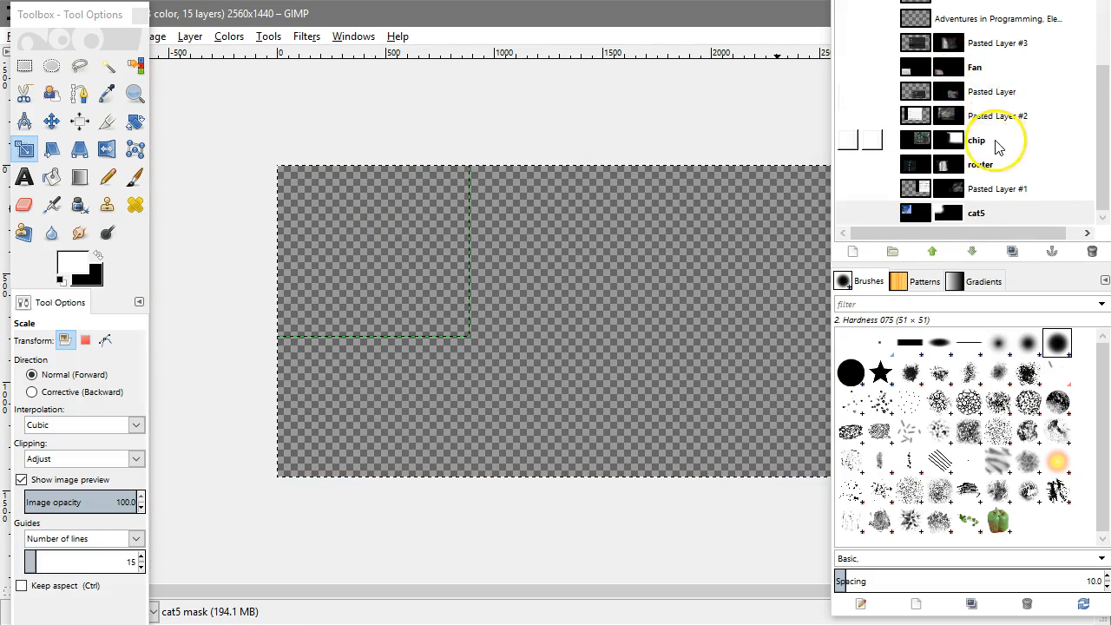
pyautogui.scroll(5, 995, 141)
pyautogui.moveTo(1110, 204); pyautogui.dragTo(556, 263)
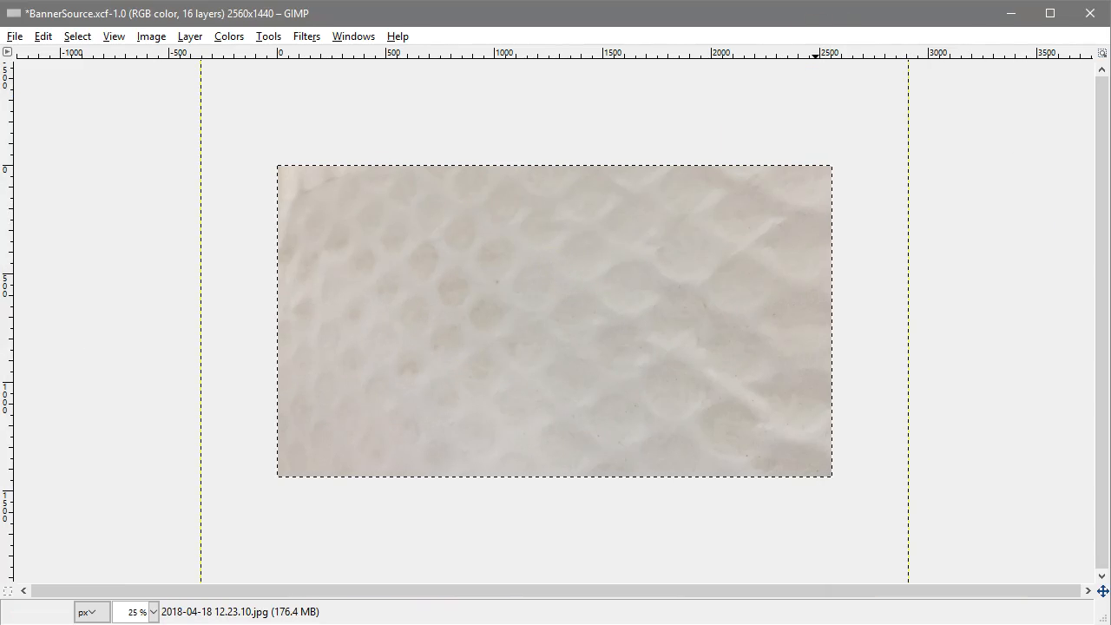
pyautogui.click(966, 215)
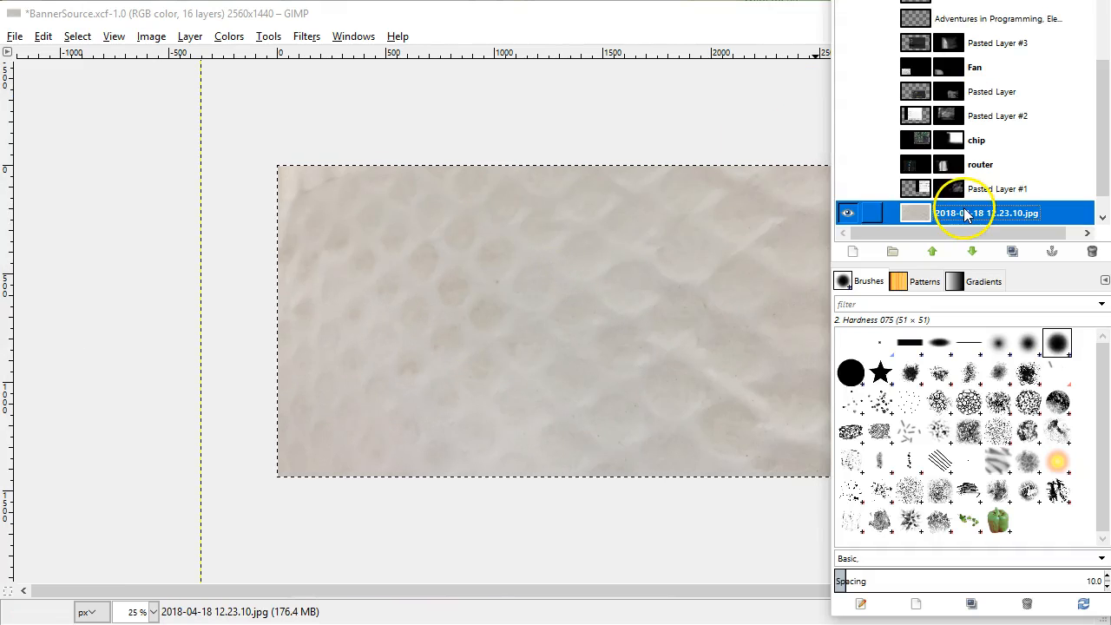
pyautogui.scroll(1, 968, 215)
pyautogui.scroll(-2, 968, 215)
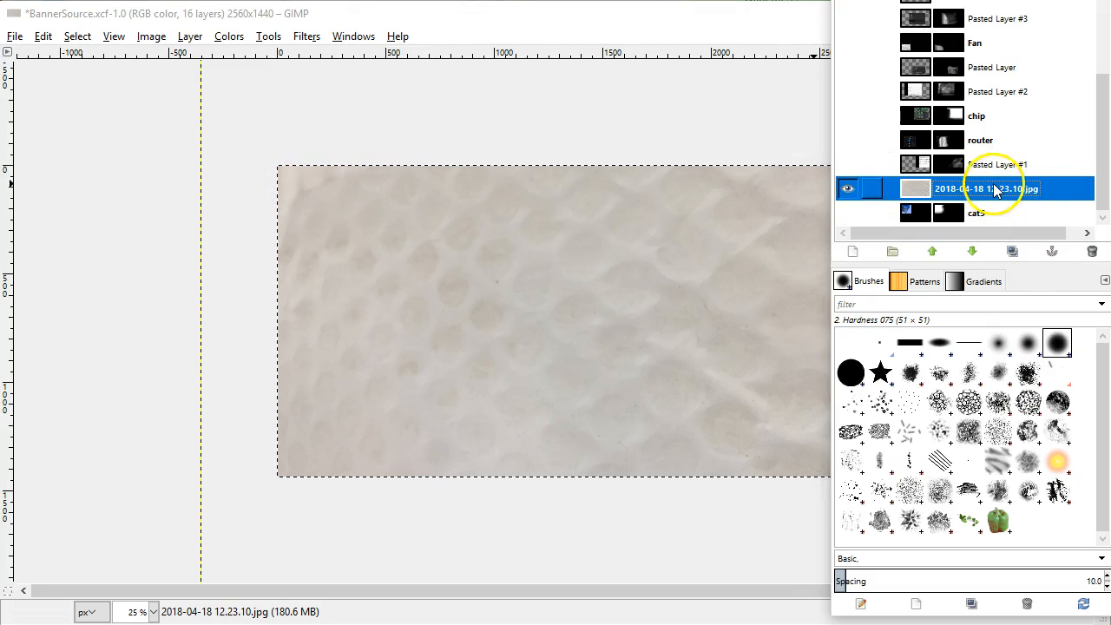
# Step: Move the bubble-texture photo layer upward so its lower part covers the banner canvas
pyautogui.hotkey('ctrl', 'b')
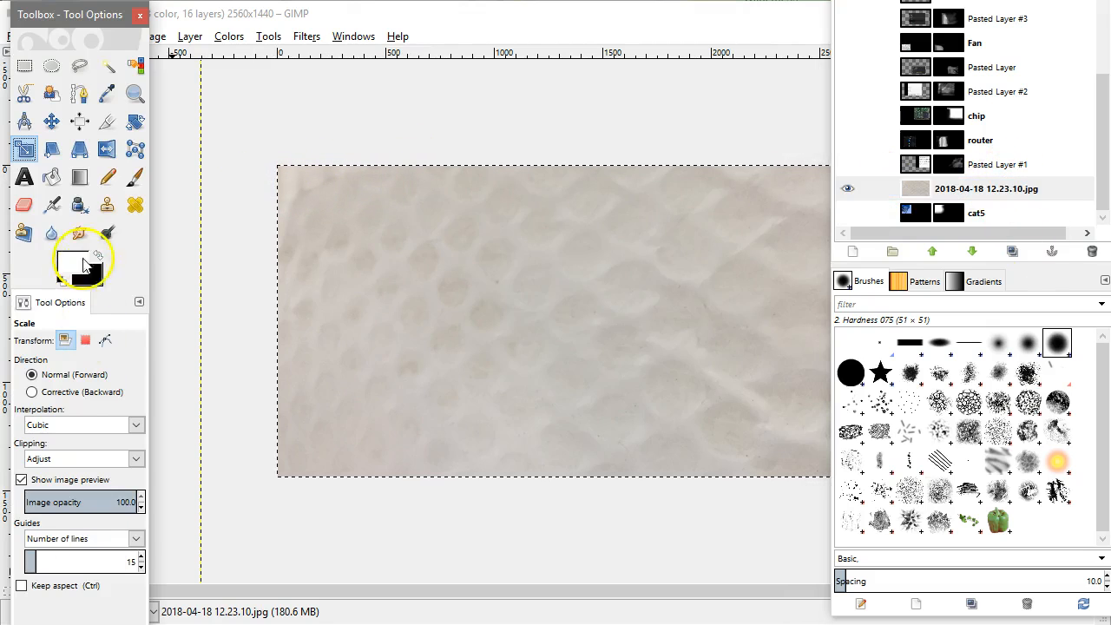
pyautogui.click(51, 121)
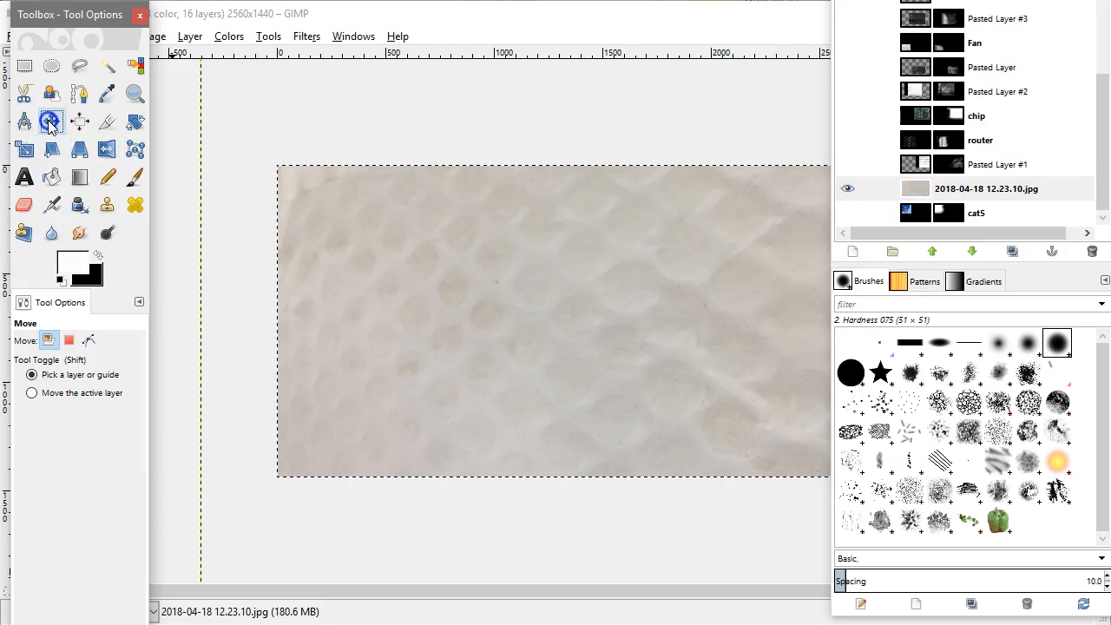
pyautogui.moveTo(482, 341); pyautogui.dragTo(453, 258)
pyautogui.scroll(-1, 424, 300)
pyautogui.moveTo(459, 259); pyautogui.dragTo(447, 250)
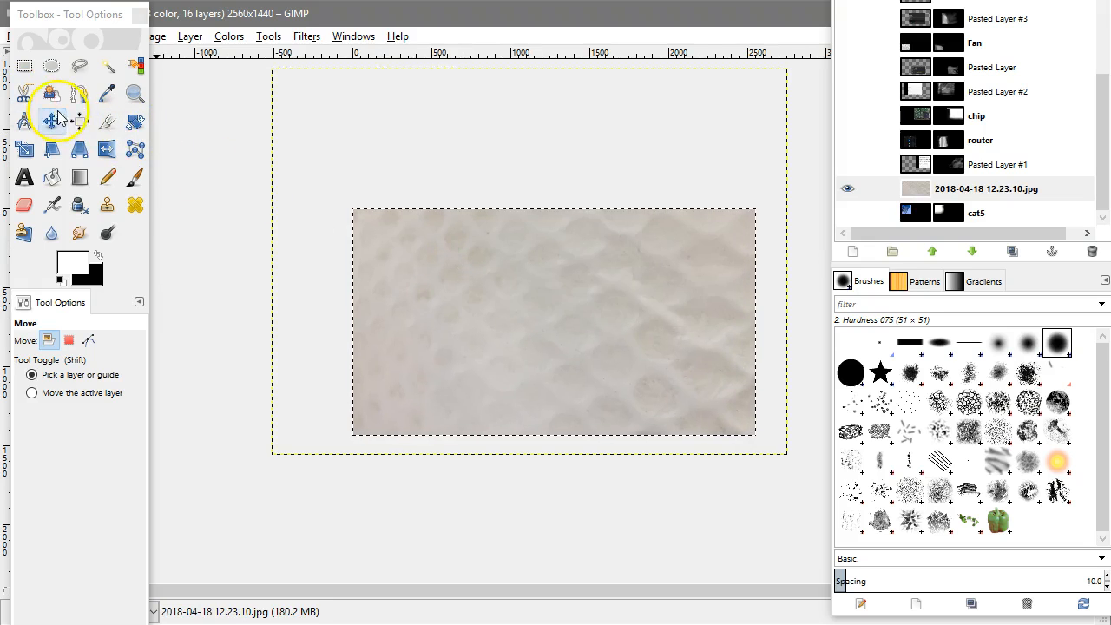
# Step: Try to scale the bubble-texture photo layer to 2313 × 1308 pixels with the Scale tool
pyautogui.click(23, 149)
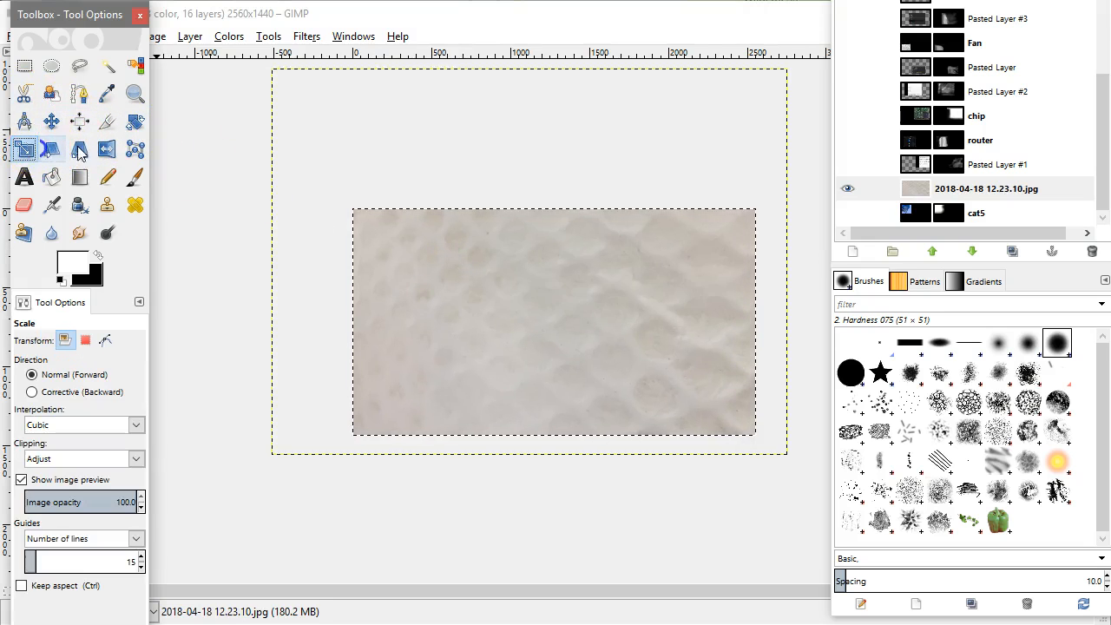
pyautogui.click(287, 83)
pyautogui.moveTo(311, 93); pyautogui.dragTo(314, 96)
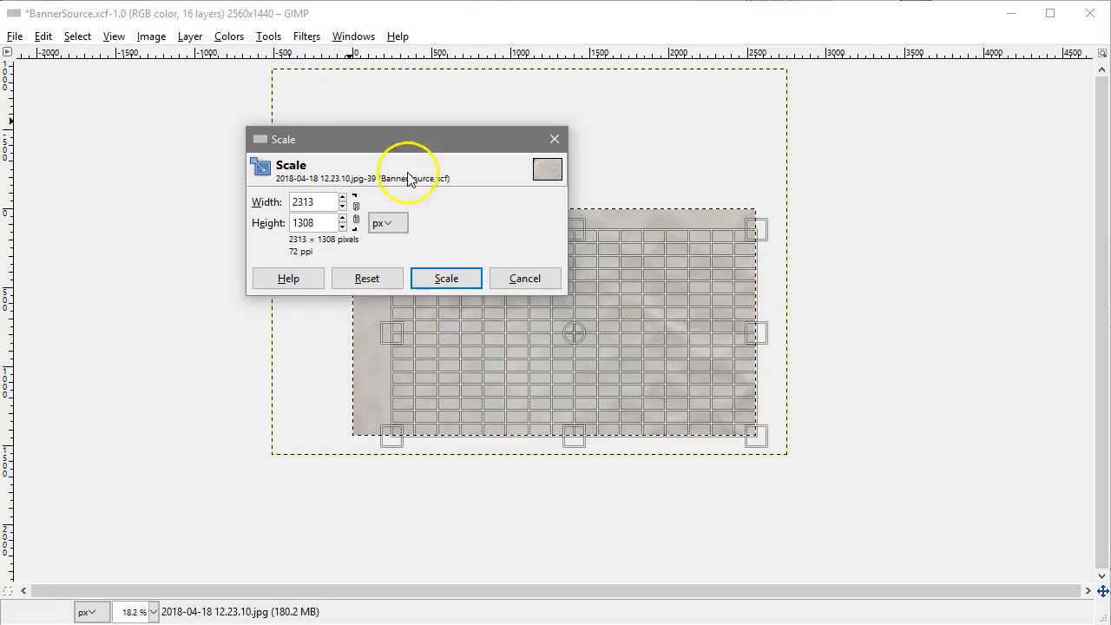
pyautogui.click(445, 278)
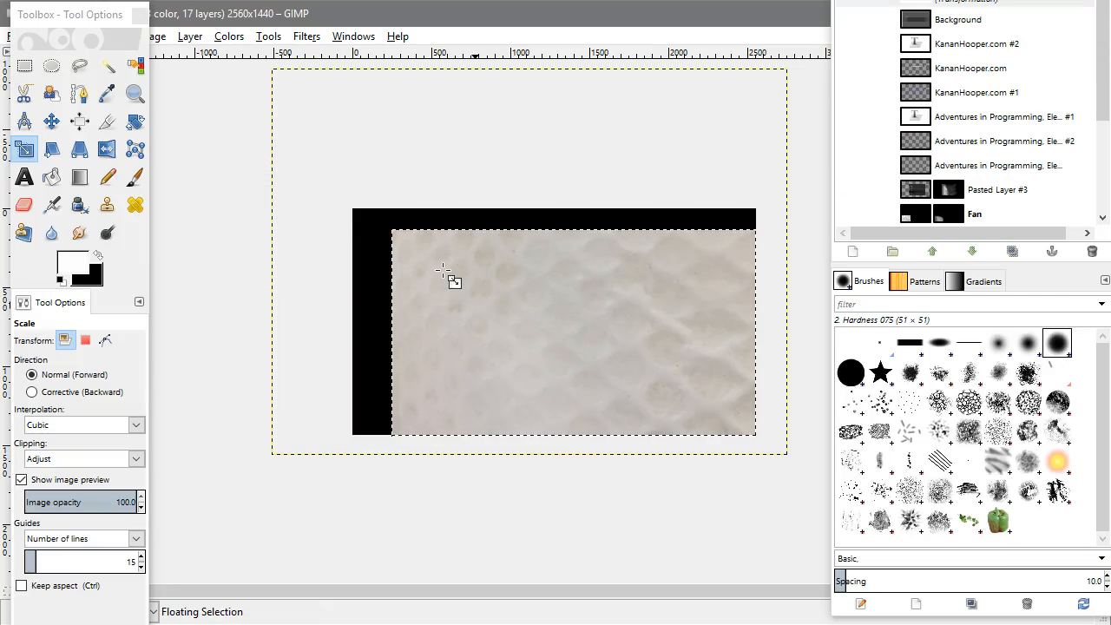
pyautogui.hotkey('ctrl', 'h')
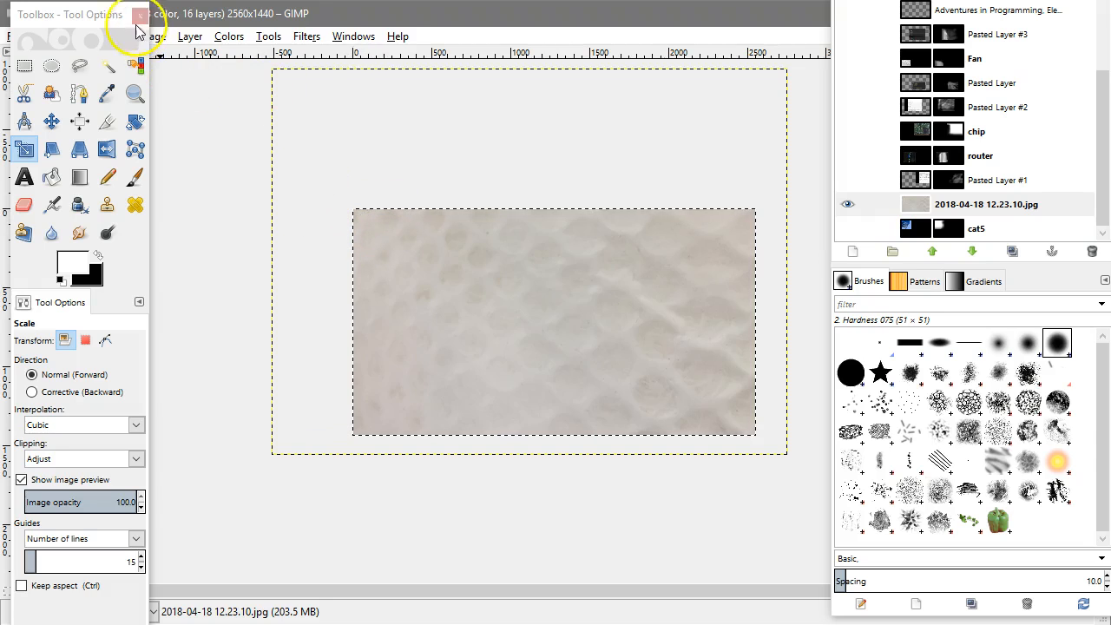
# Step: Close the untitled duplicate of the banner image and discard its changes
pyautogui.click(93, 16)
pyautogui.moveTo(94, 16)
pyautogui.mouseDown()
pyautogui.moveTo(31, 14)
pyautogui.moveTo(90, 15)
pyautogui.mouseUp()
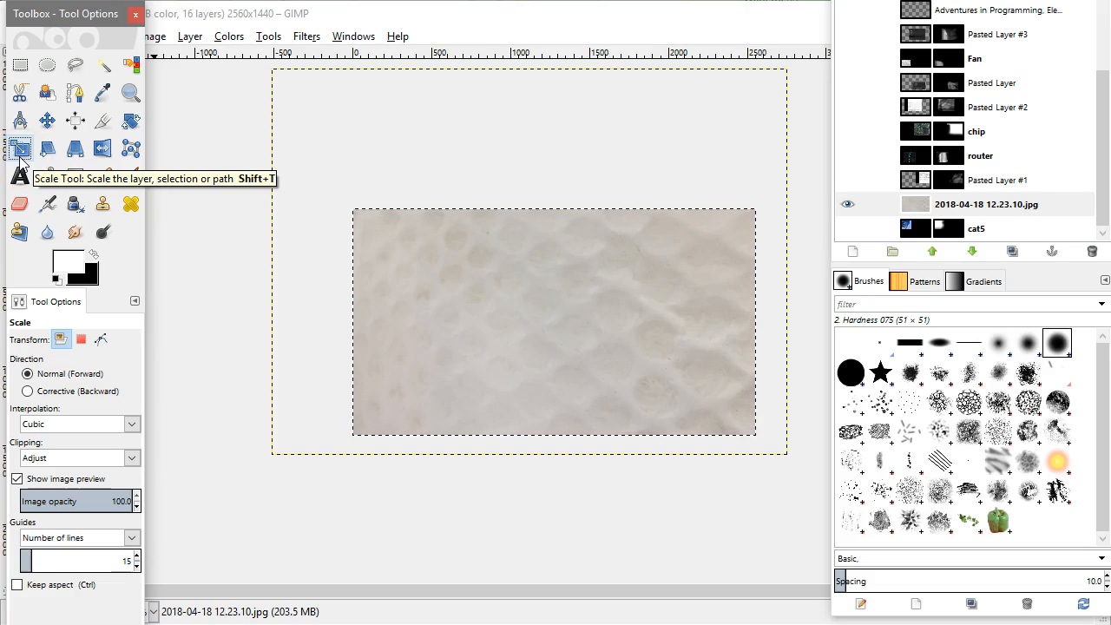
pyautogui.click(577, 201)
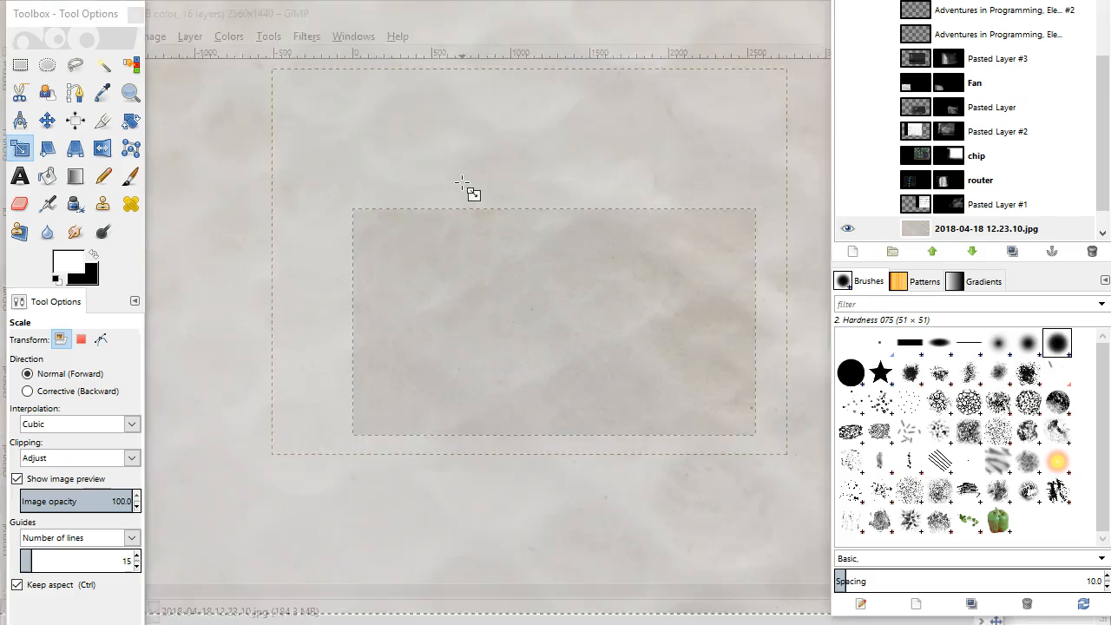
pyautogui.click(515, 79)
pyautogui.click(519, 24)
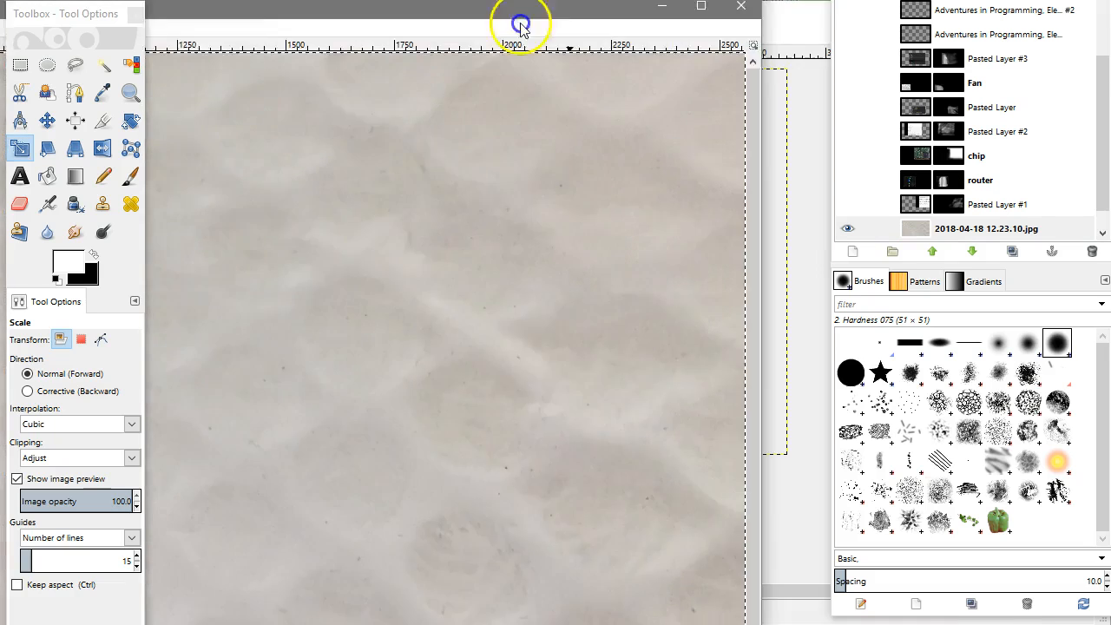
pyautogui.click(578, 29)
pyautogui.click(26, 478)
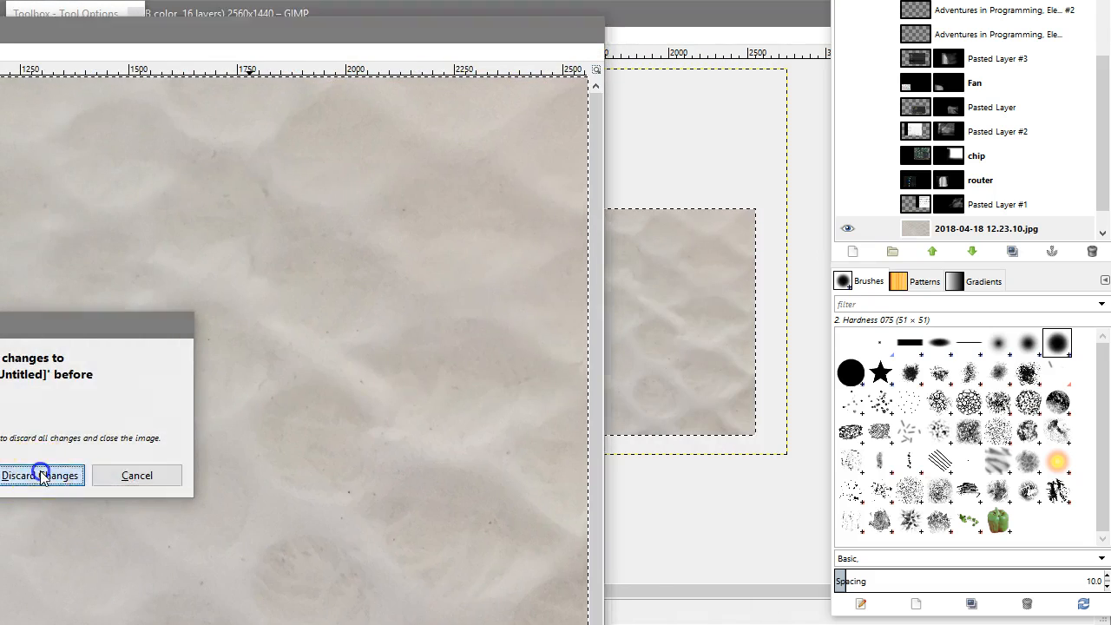
# Step: Move the toolbox clear of the banner image and select the entire canvas
pyautogui.moveTo(203, 20)
pyautogui.mouseDown()
pyautogui.moveTo(239, 19)
pyautogui.moveTo(219, 21)
pyautogui.mouseUp()
pyautogui.click(165, 39)
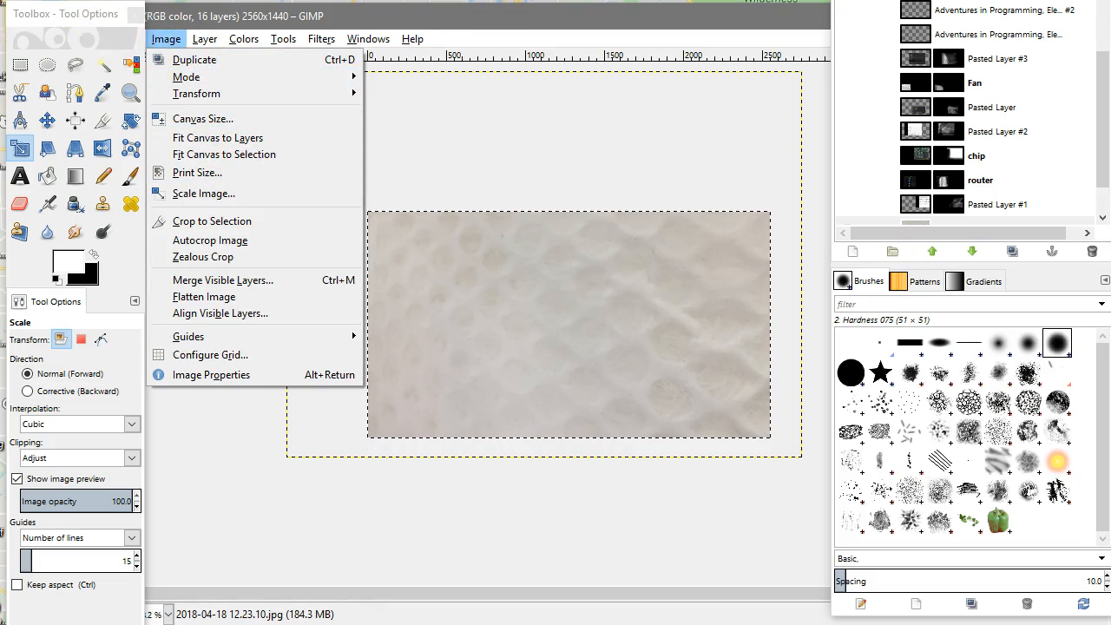
pyautogui.click(126, 13)
pyautogui.moveTo(126, 14); pyautogui.dragTo(22, 14)
pyautogui.click(92, 40)
pyautogui.click(106, 59)
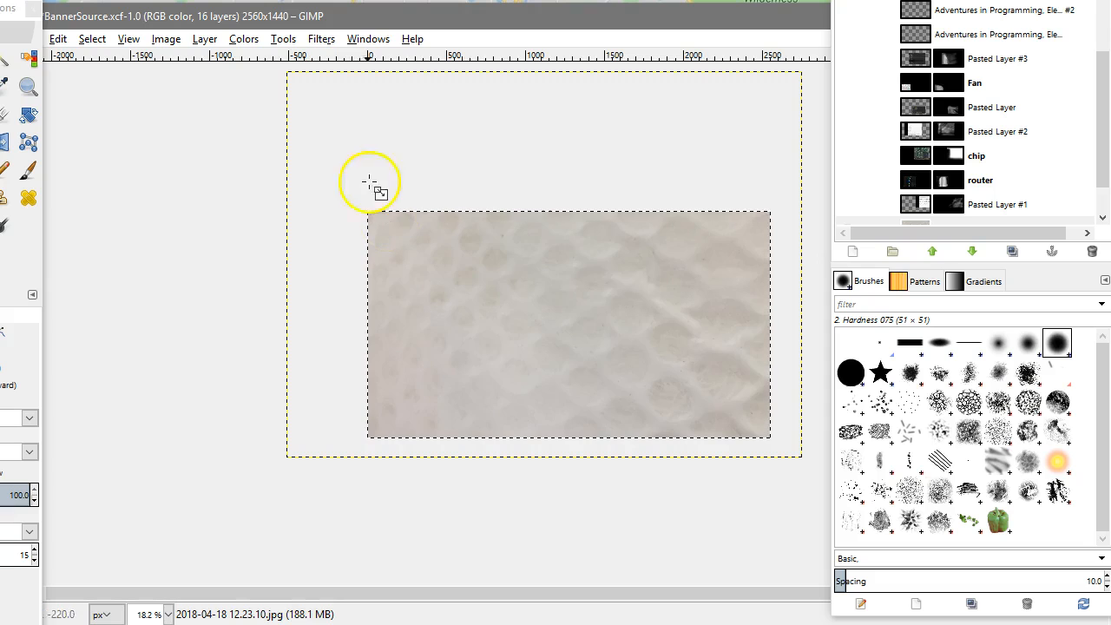
# Step: Scale the bubble-texture photo layer to 2800 × 2100 pixels
pyautogui.click(205, 41)
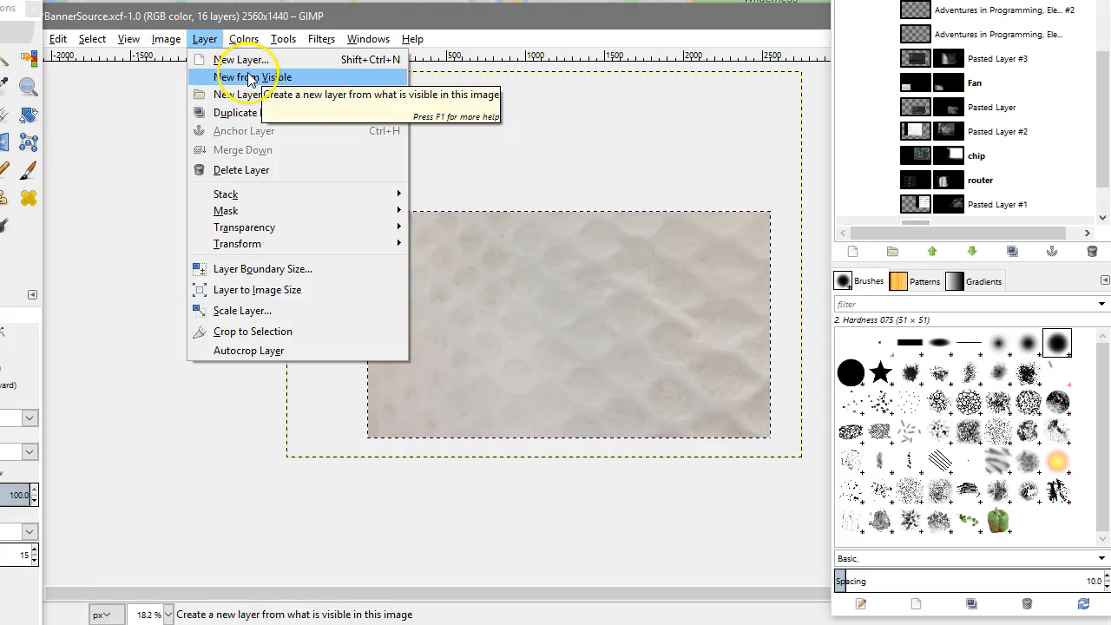
pyautogui.click(337, 313)
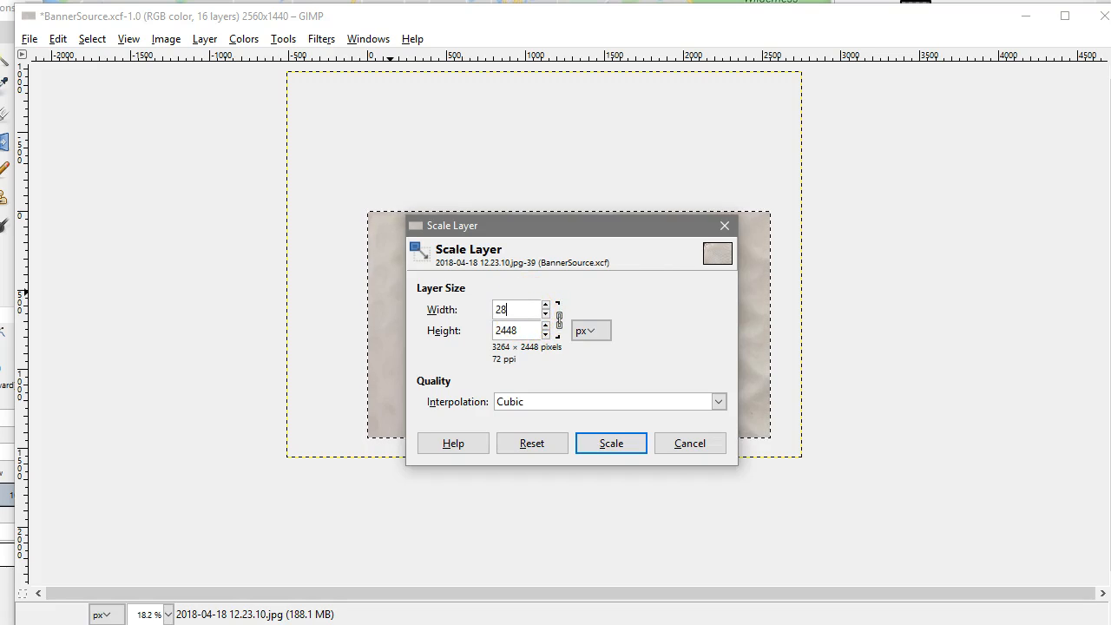
pyautogui.click(523, 329)
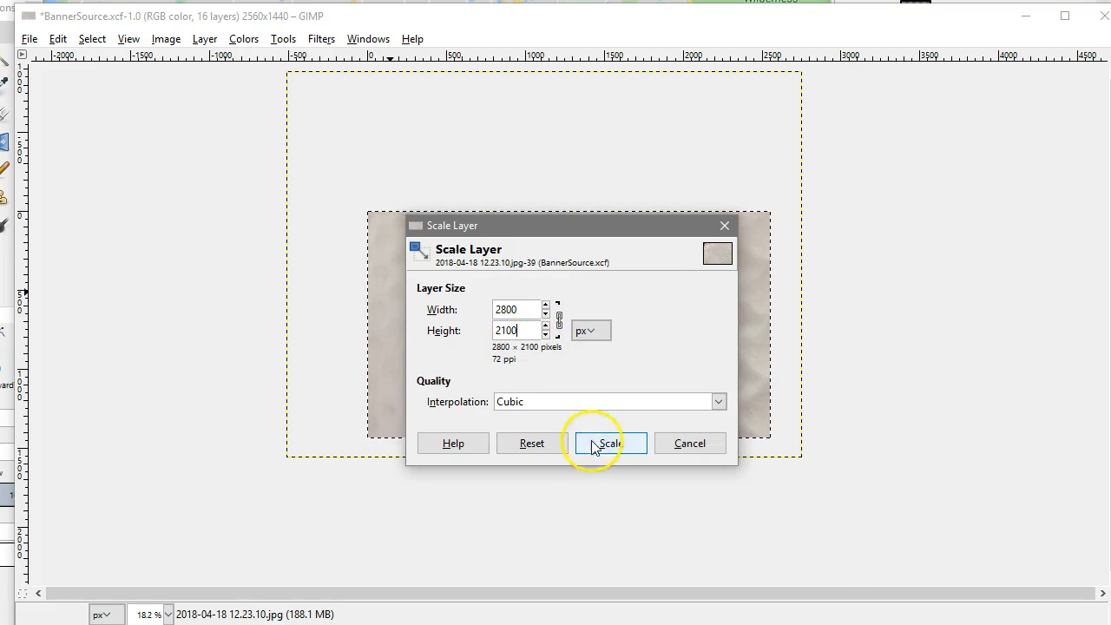
pyautogui.click(605, 443)
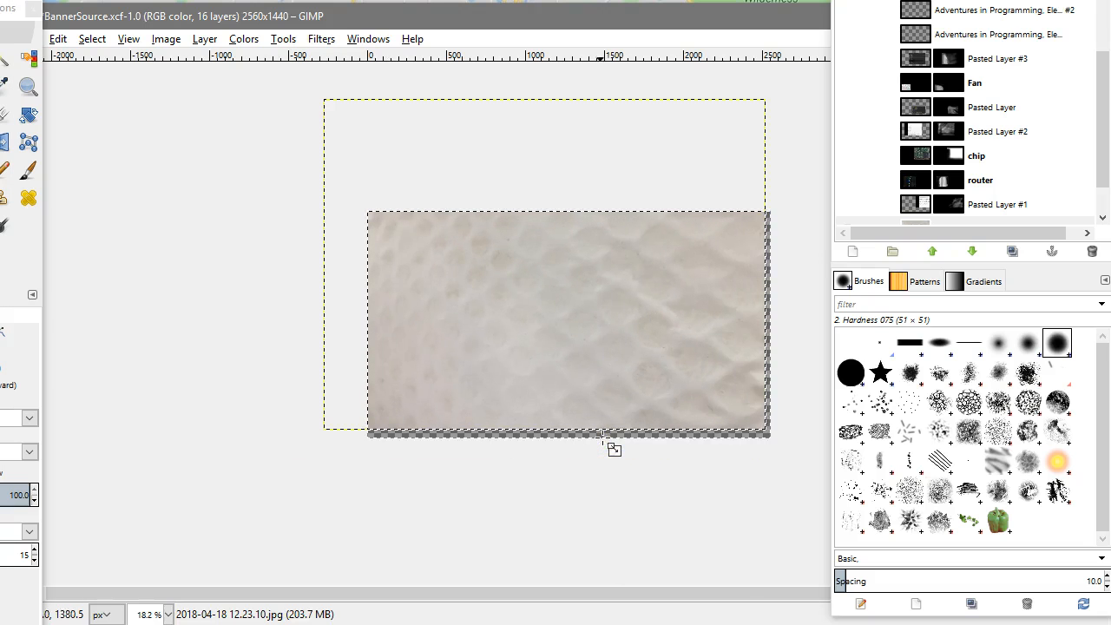
# Step: Bring the toolbox back into view and move the scaled photo layer so it covers the whole banner canvas
pyautogui.moveTo(10, 8); pyautogui.dragTo(74, 11)
pyautogui.click(54, 117)
pyautogui.moveTo(528, 320); pyautogui.dragTo(510, 293)
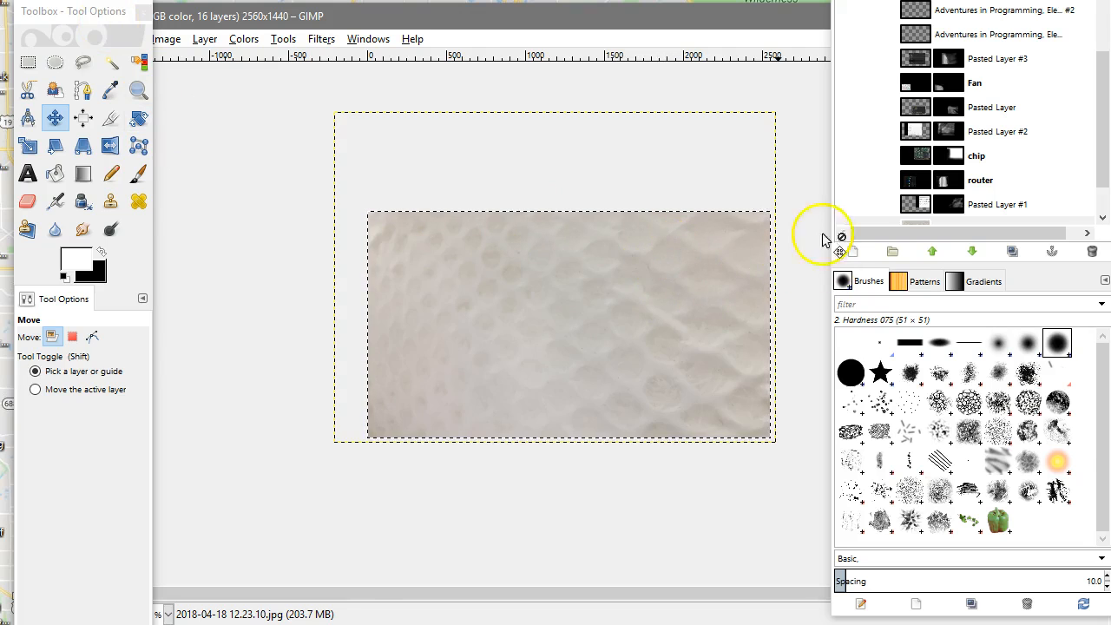
# Step: Apply Value Invert to the bubble-texture photo layer at the bottom of the layer stack
pyautogui.scroll(-1, 1036, 141)
pyautogui.moveTo(1005, 196); pyautogui.dragTo(1004, 225)
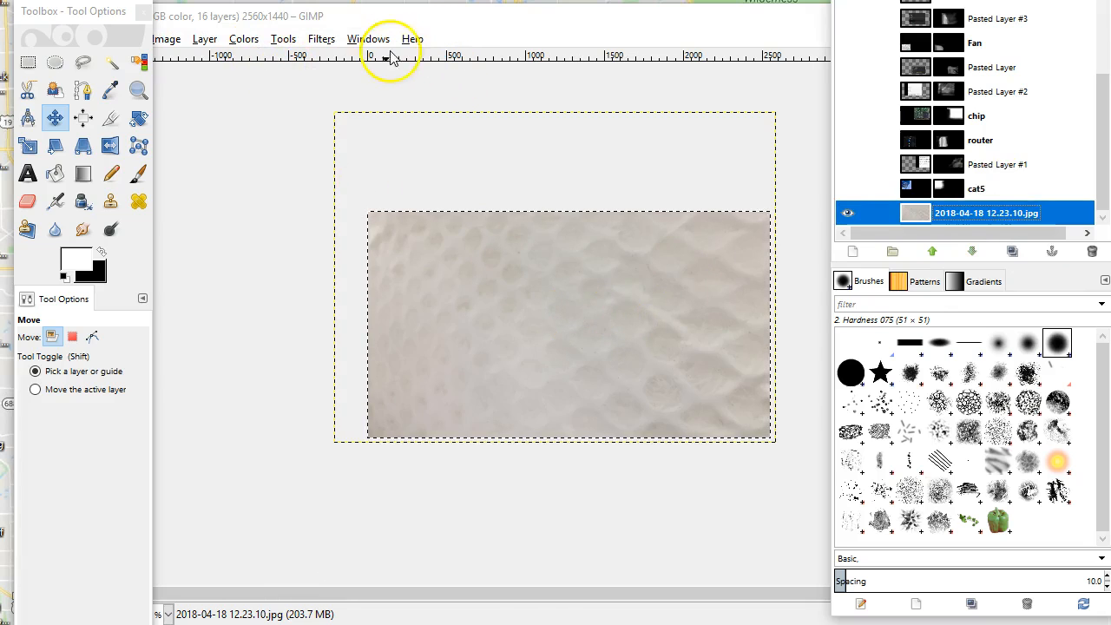
pyautogui.click(402, 24)
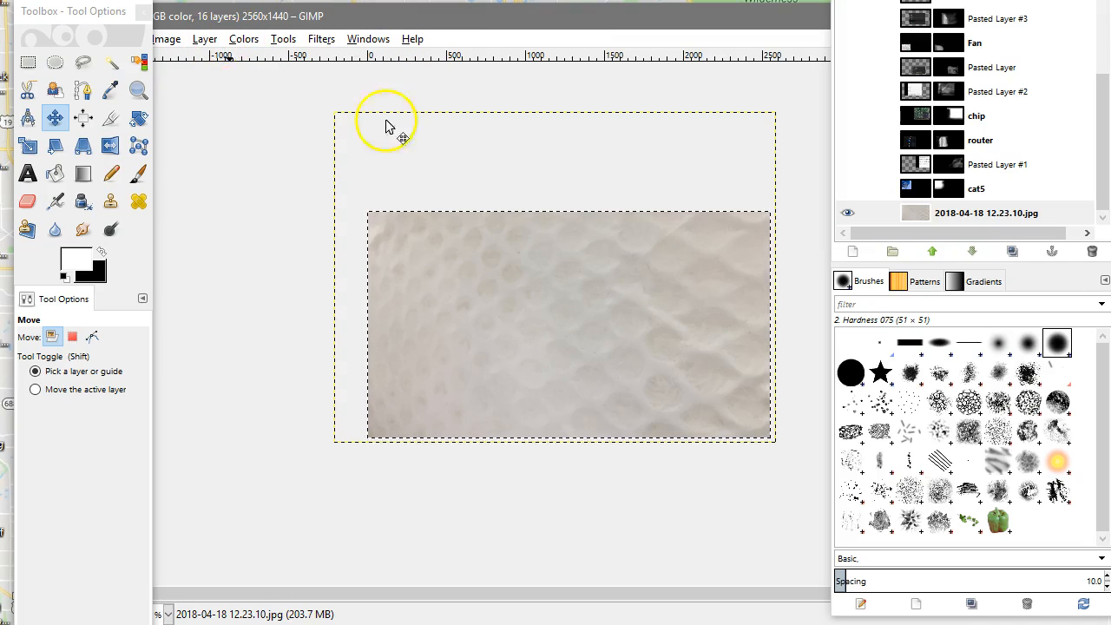
pyautogui.press('ctrl')
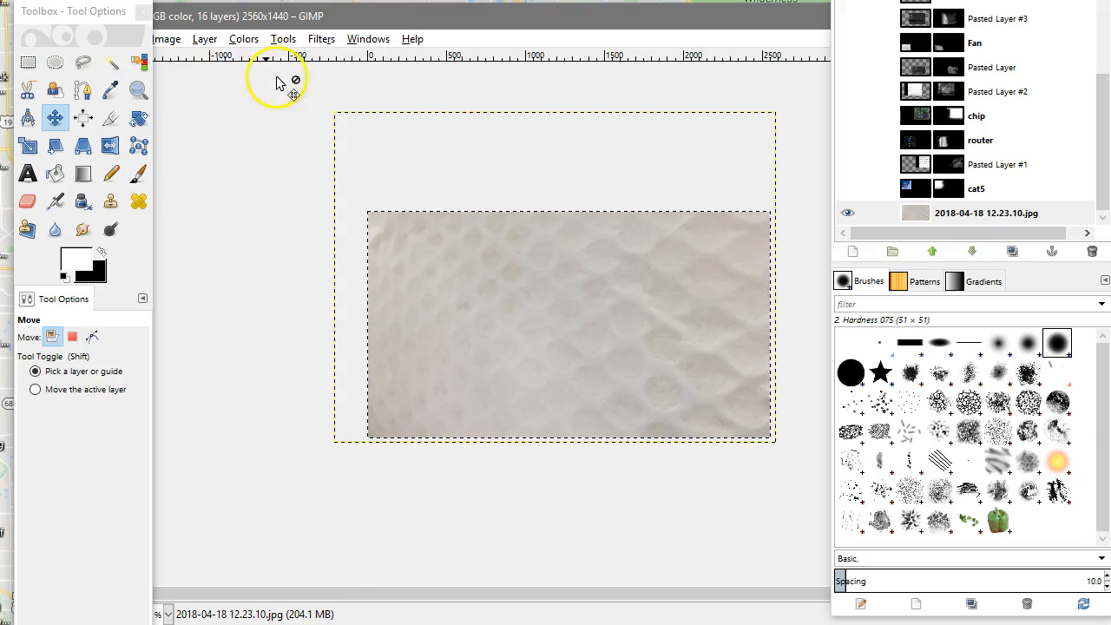
pyautogui.click(244, 41)
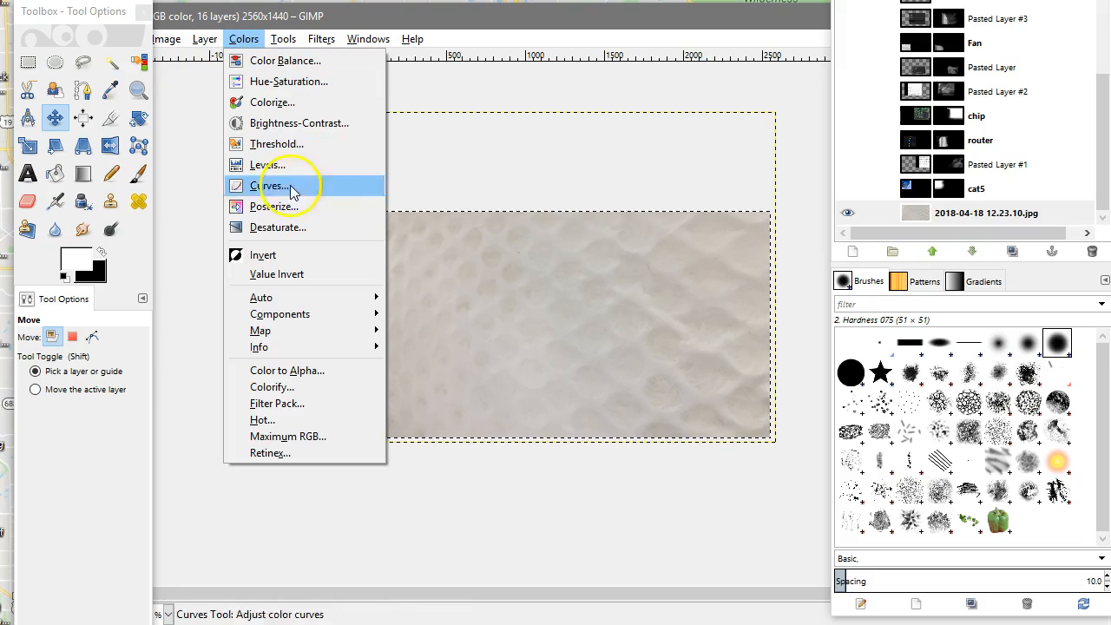
pyautogui.click(279, 274)
pyautogui.click(654, 247)
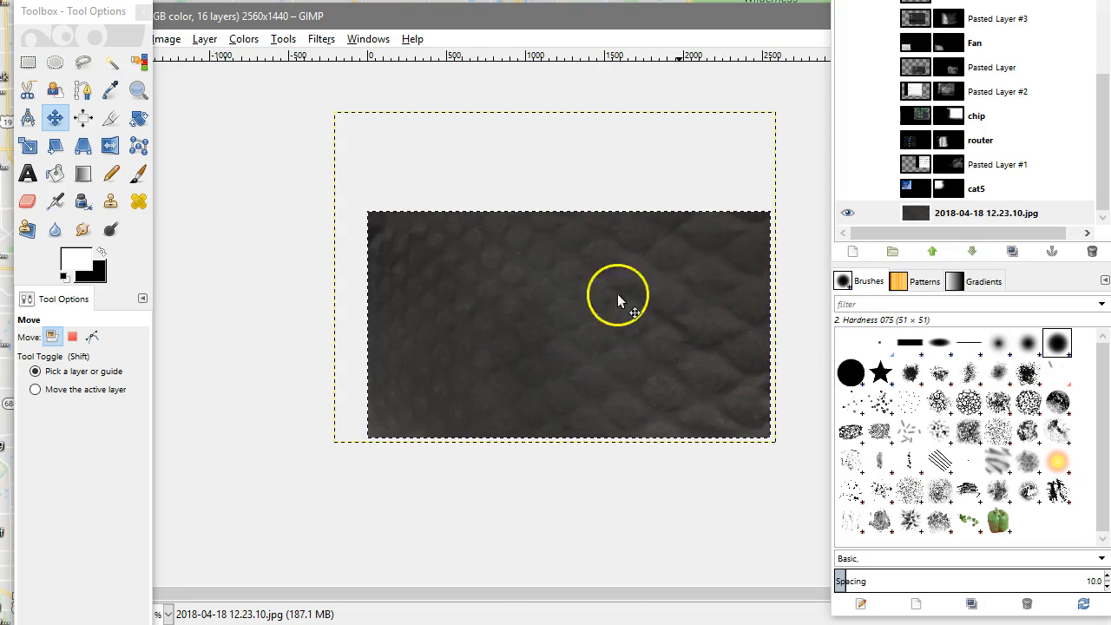
# Step: Make the cat5, router, chip, Fan and all four Pasted Layer image layers visible above the dark texture
pyautogui.click(847, 187)
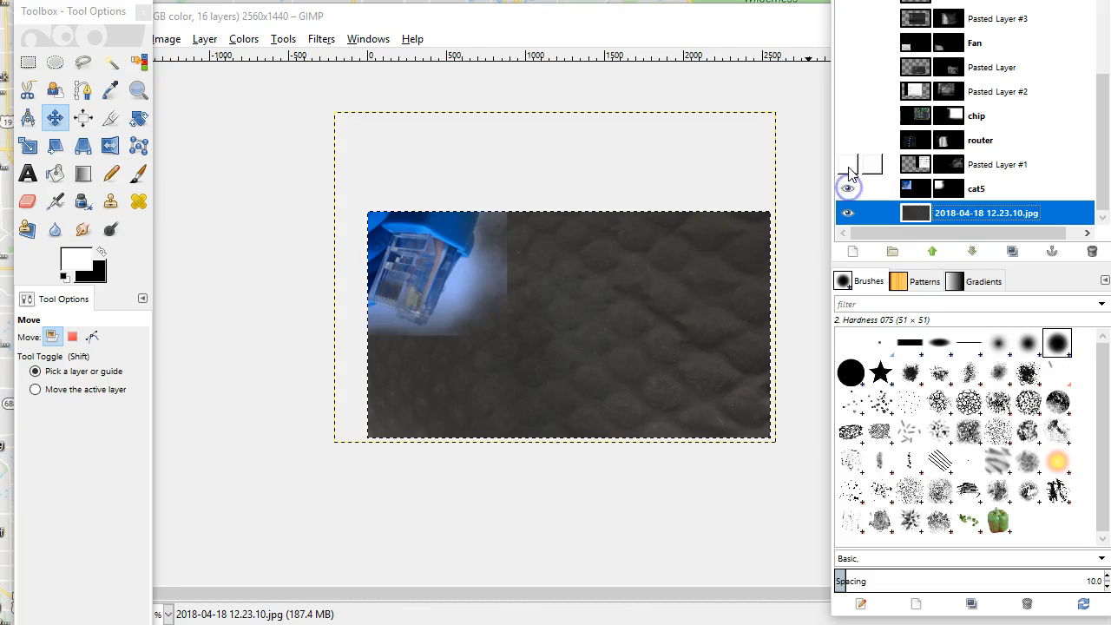
pyautogui.click(848, 165)
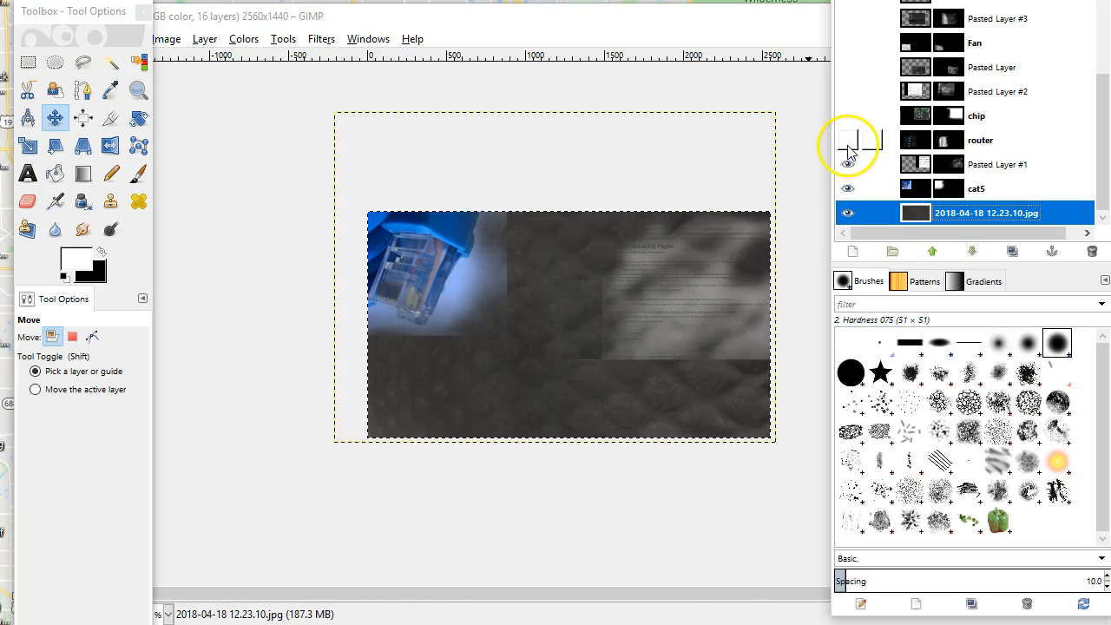
pyautogui.click(847, 139)
pyautogui.click(847, 115)
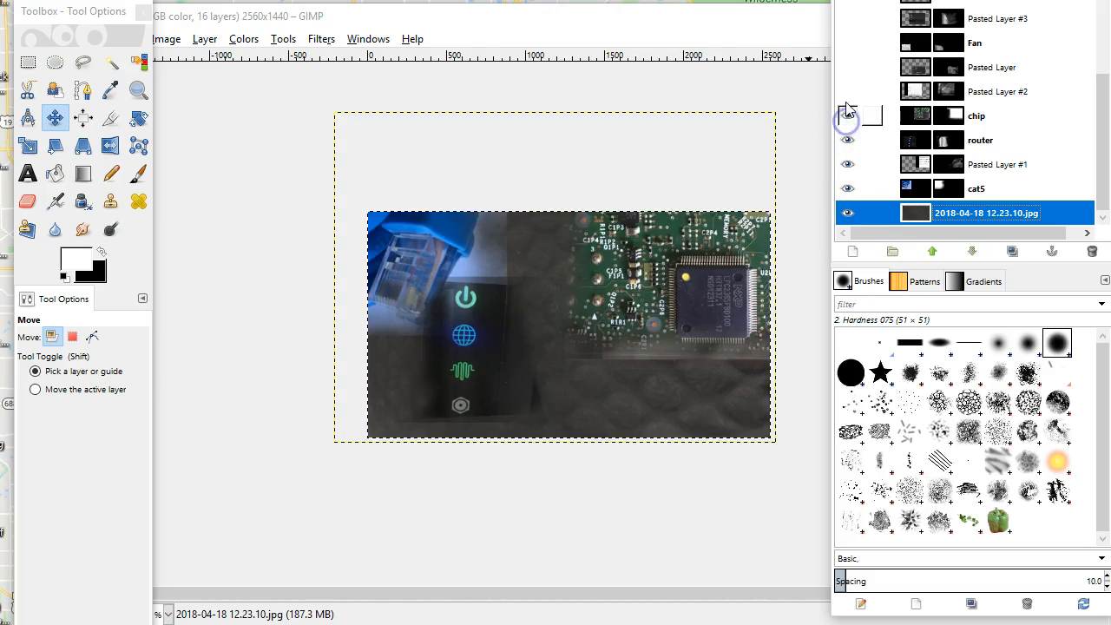
pyautogui.click(847, 92)
pyautogui.click(848, 67)
pyautogui.click(848, 42)
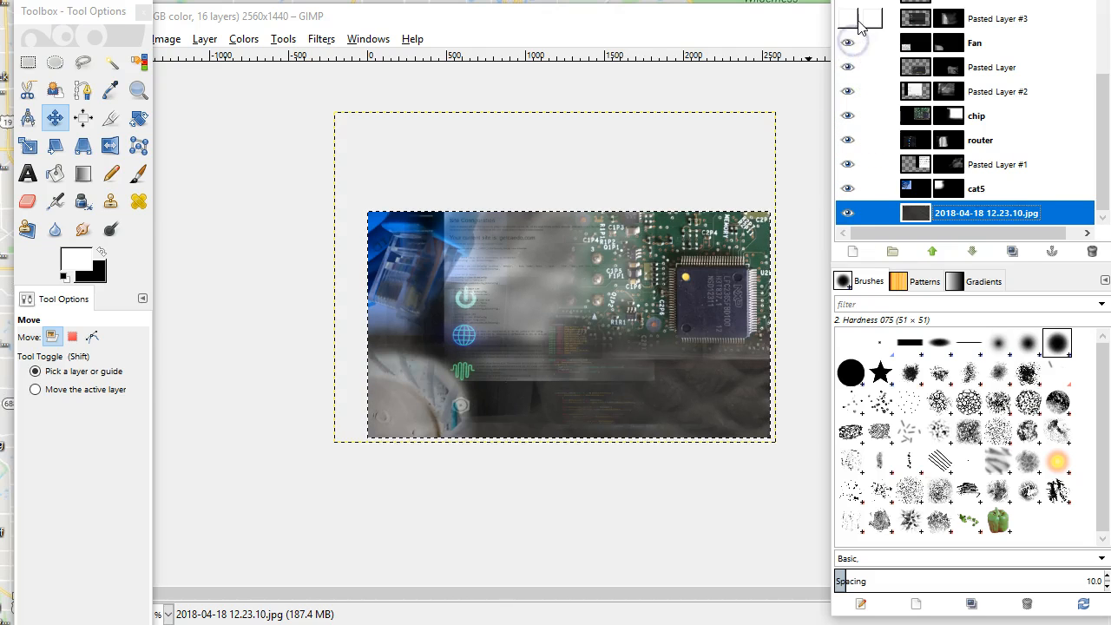
pyautogui.click(848, 18)
# Step: Make the three "Adventures in Programming" tagline layers and the three website-title text layers visible
pyautogui.scroll(3, 853, 24)
pyautogui.click(848, 137)
pyautogui.click(848, 113)
pyautogui.click(848, 88)
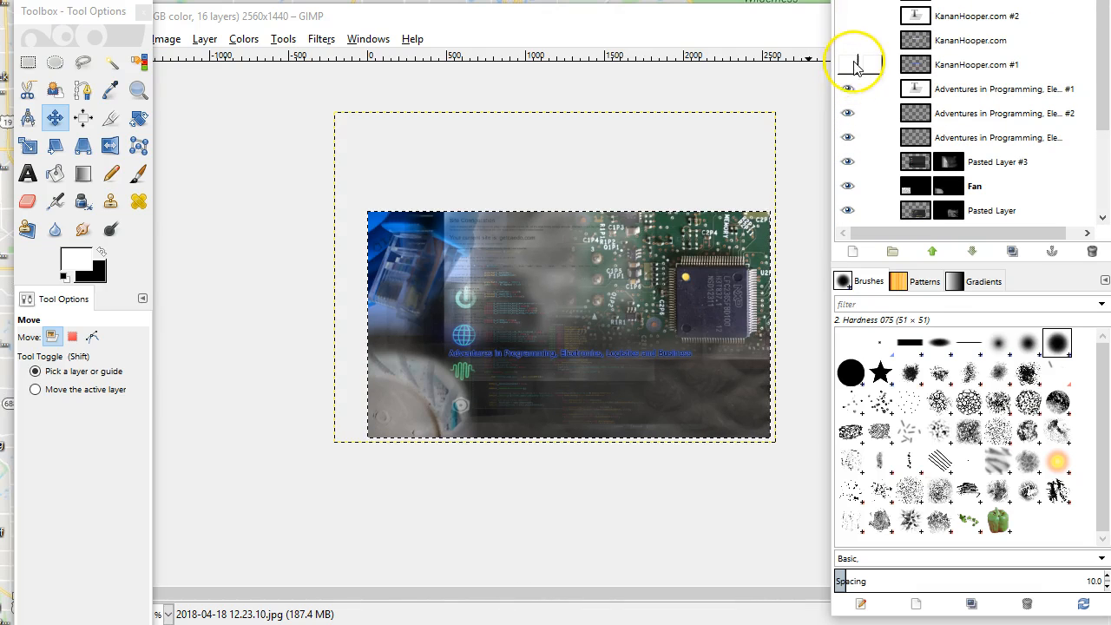
pyautogui.click(854, 93)
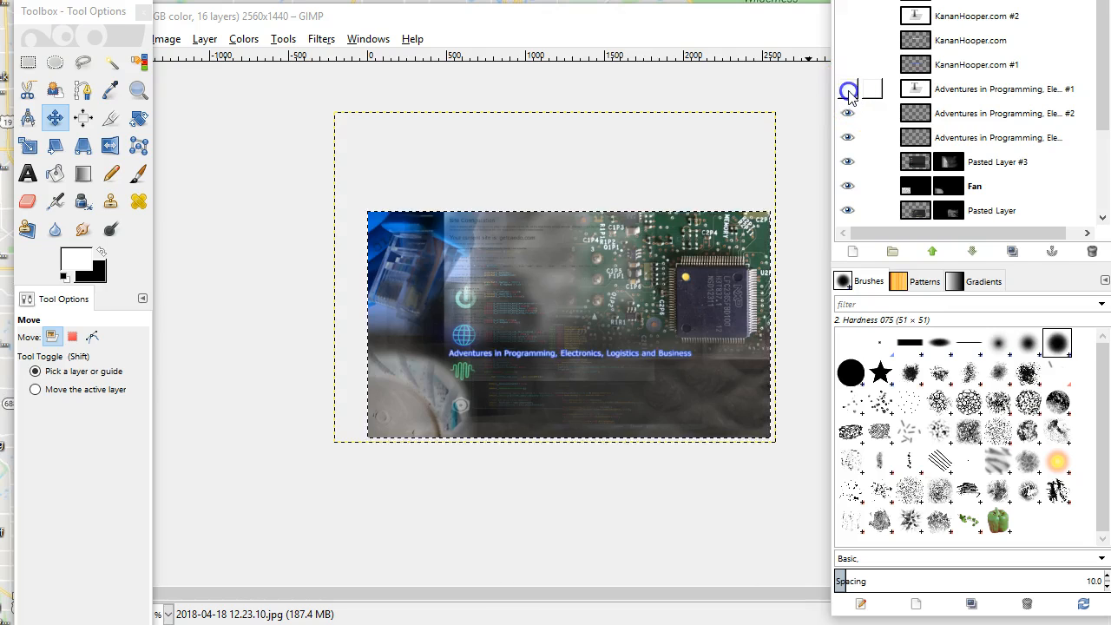
pyautogui.click(848, 64)
pyautogui.click(848, 40)
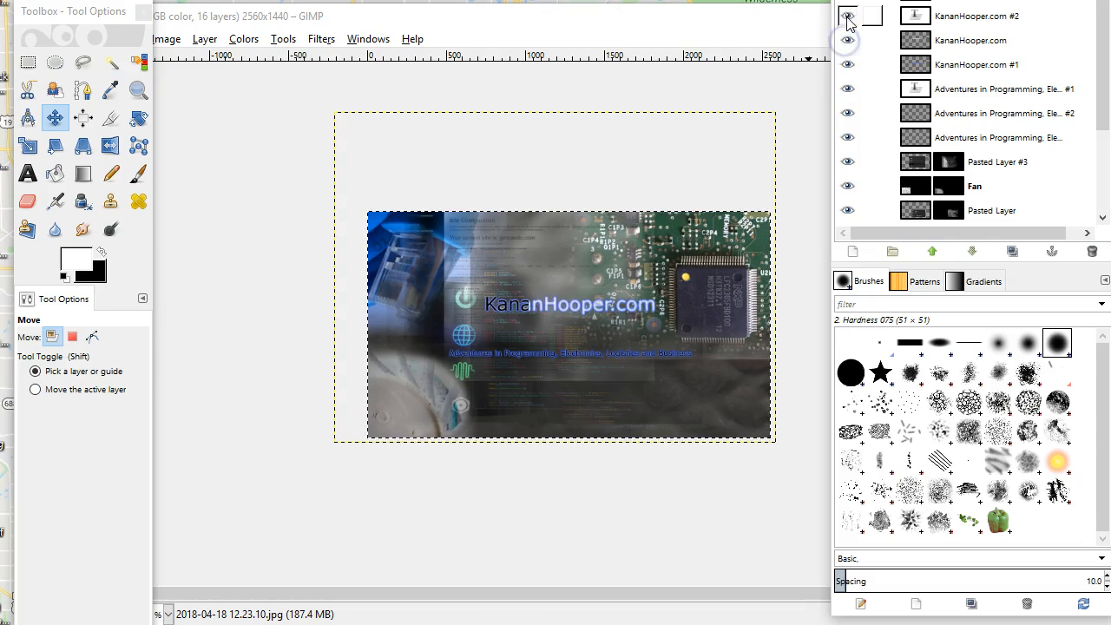
pyautogui.click(848, 16)
pyautogui.click(623, 293)
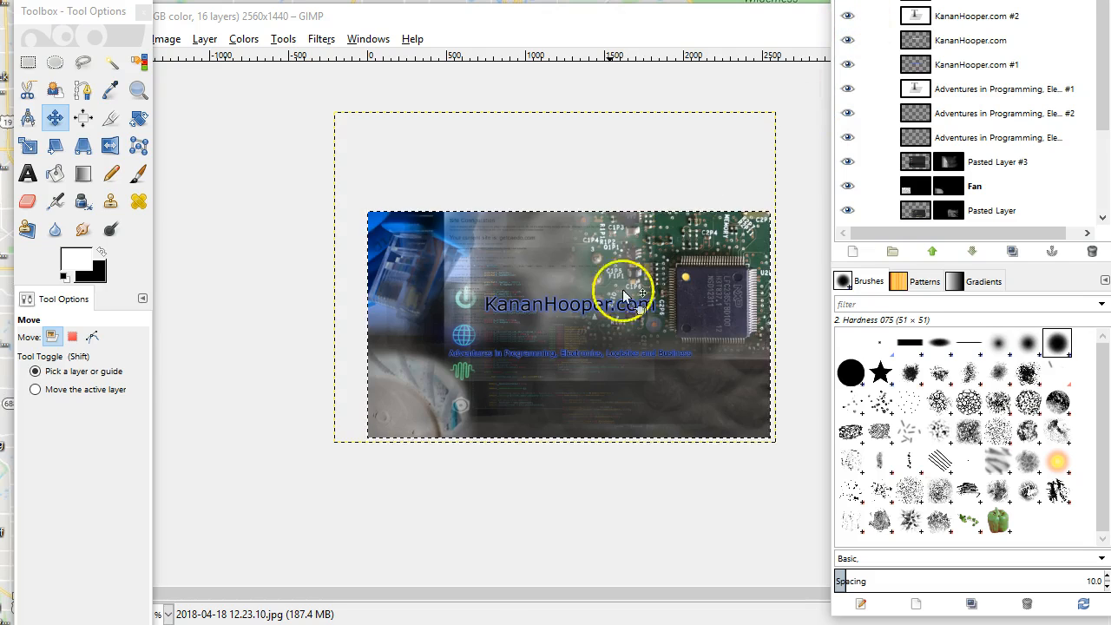
# Step: Examine the assembled banner at 50% zoom with the docks hidden, looking over its upper and lower parts
pyautogui.keyDown('ctrl'); pyautogui.scroll(4, 733, 354); pyautogui.keyUp('ctrl')
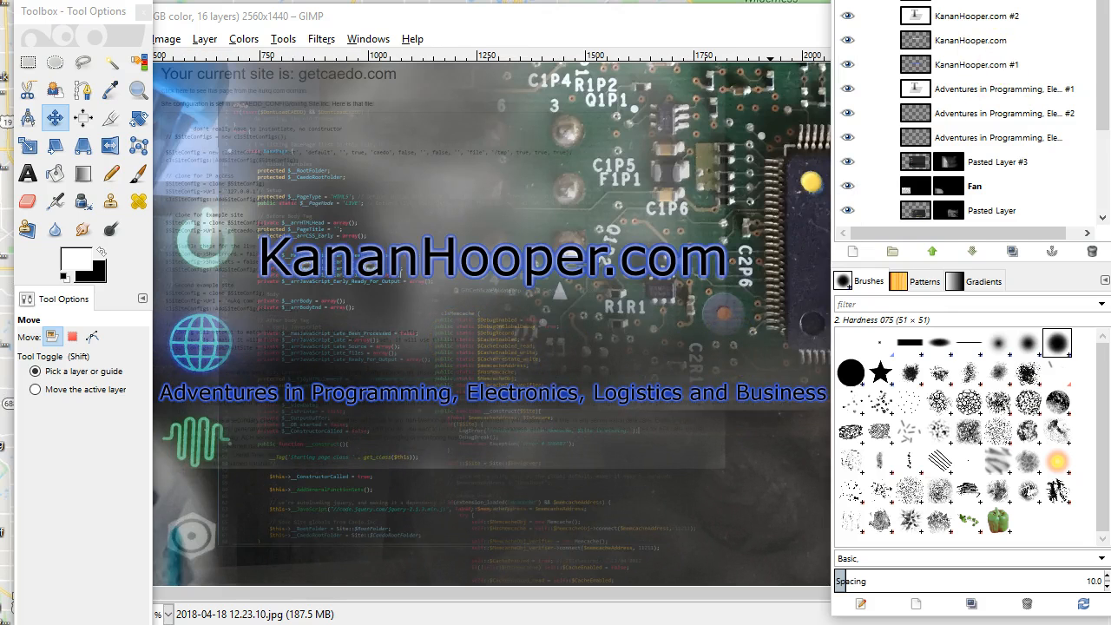
pyautogui.press('Tab')
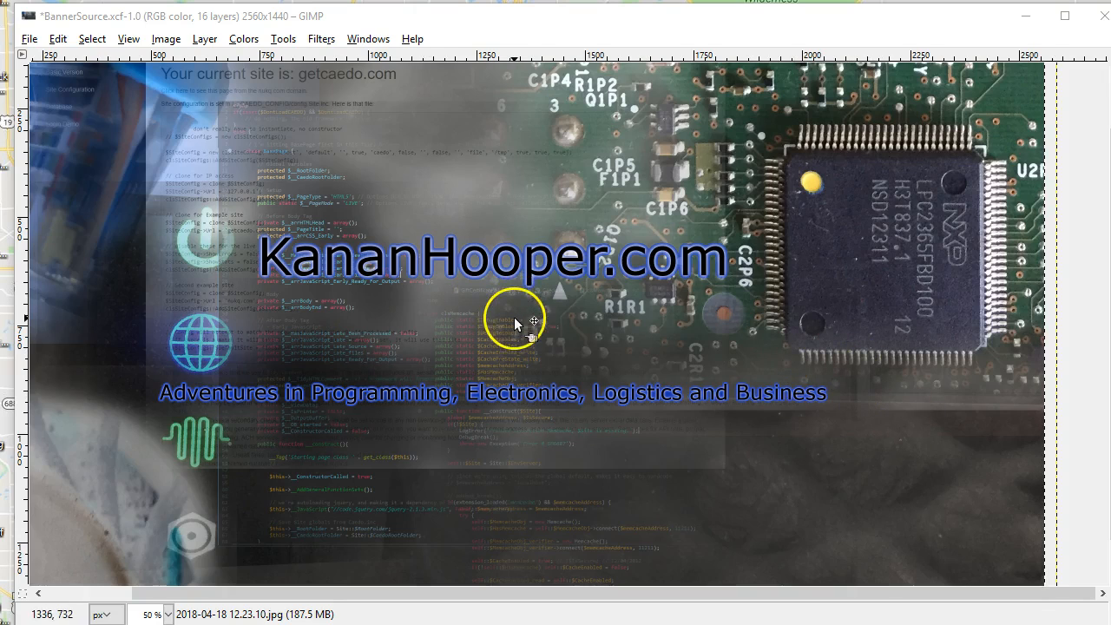
pyautogui.scroll(-1, 513, 317)
pyautogui.scroll(3, 476, 346)
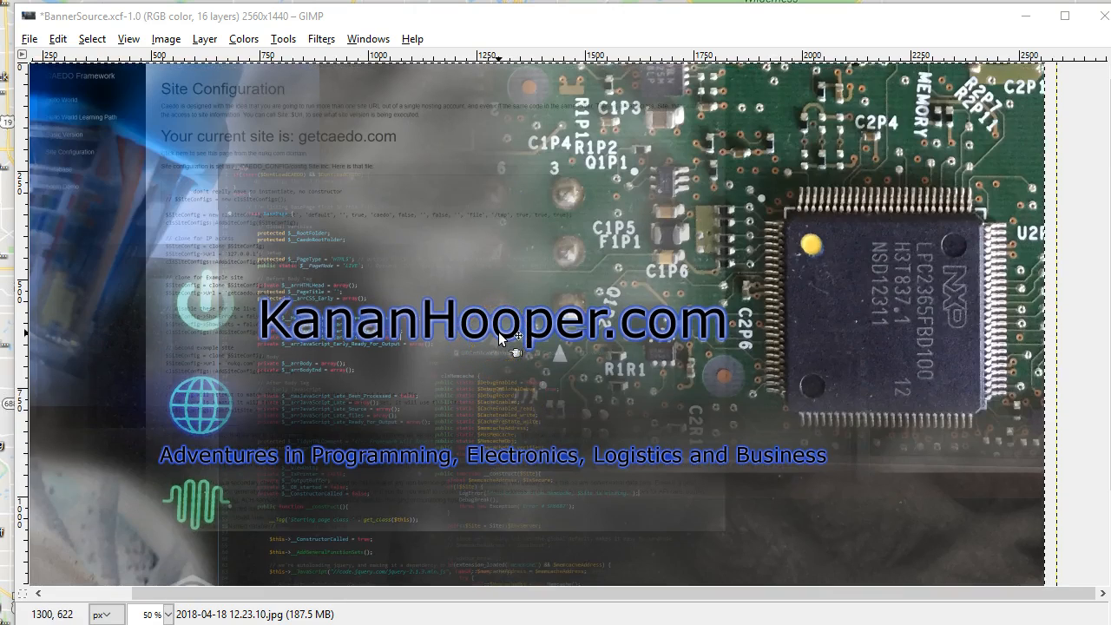
pyautogui.scroll(-3, 498, 331)
pyautogui.scroll(3, 498, 332)
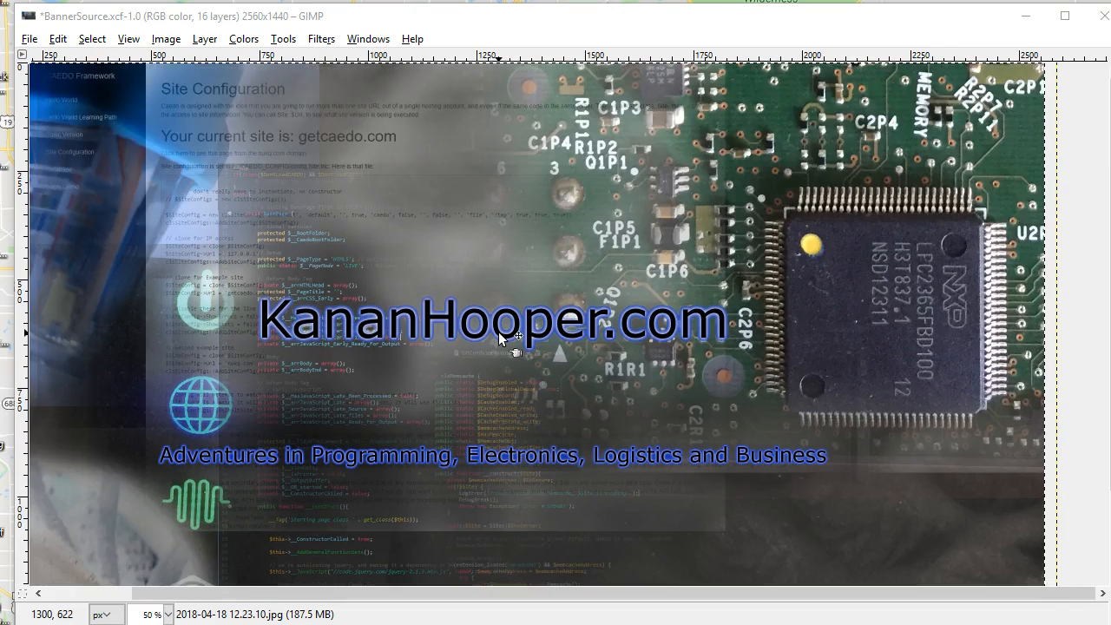
pyautogui.scroll(-3, 498, 331)
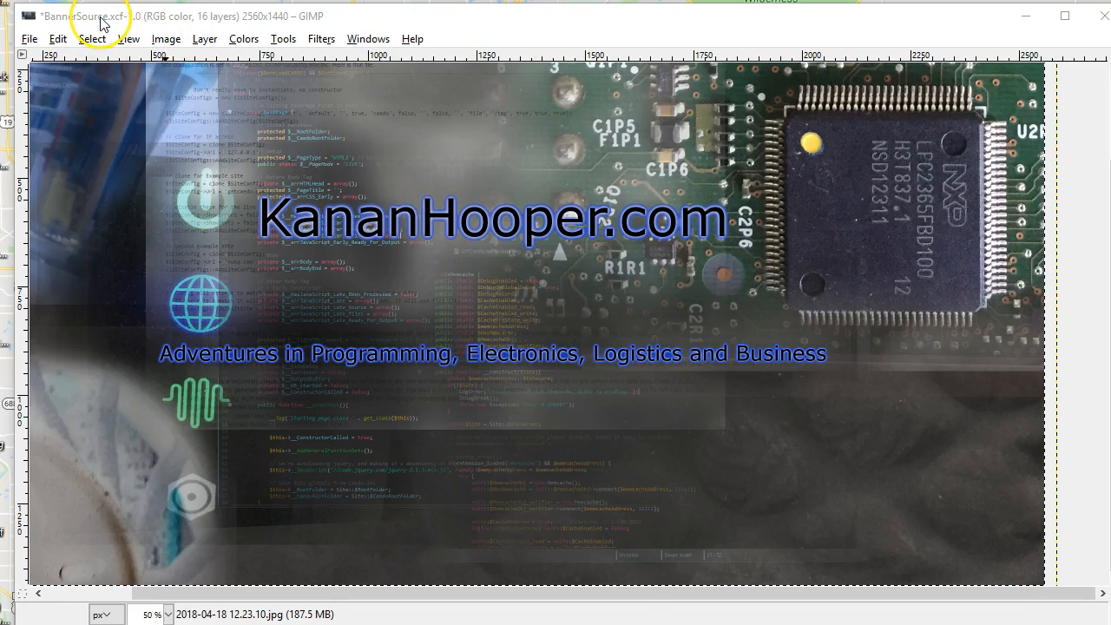
# Step: Show the docks again and reposition the Layers dock and the image window so both are in view
pyautogui.press('Tab')
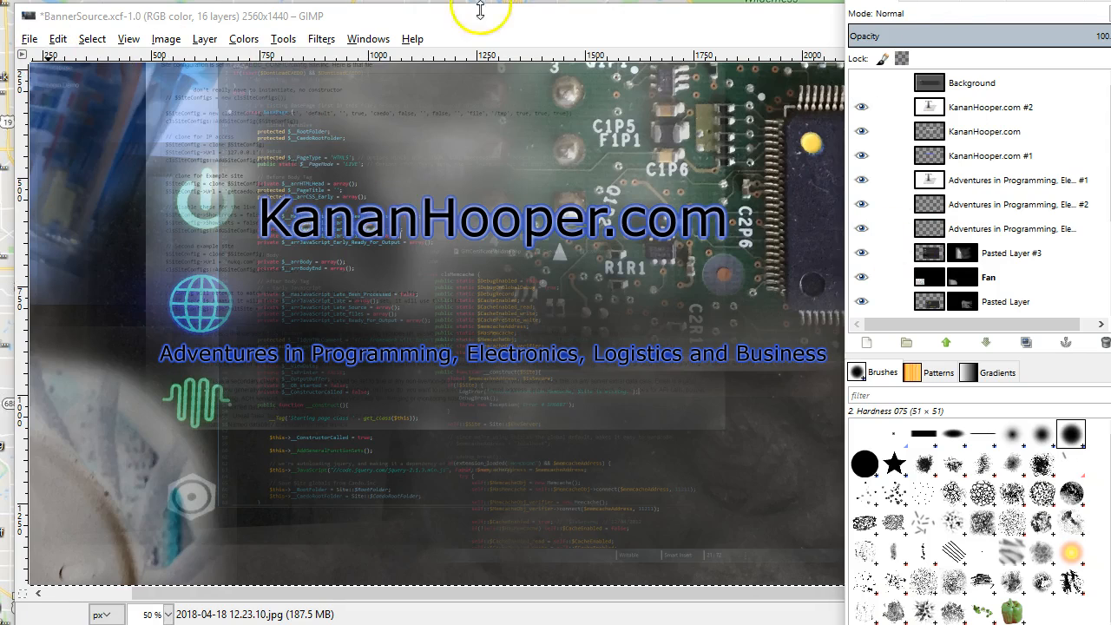
pyautogui.press('Tab')
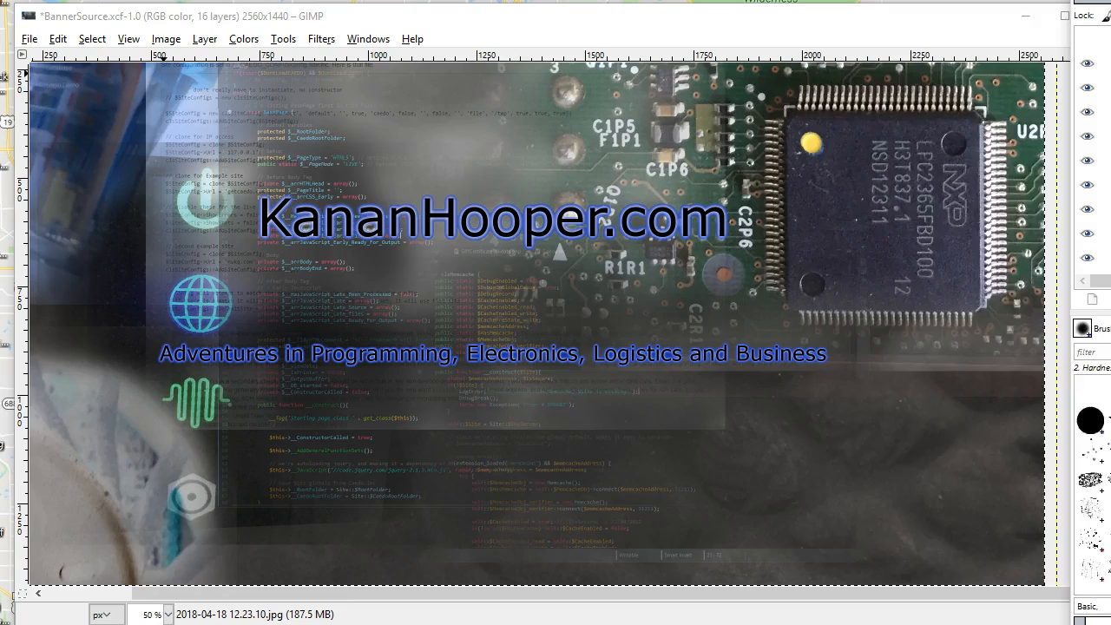
pyautogui.moveTo(1110, 0); pyautogui.dragTo(868, 0)
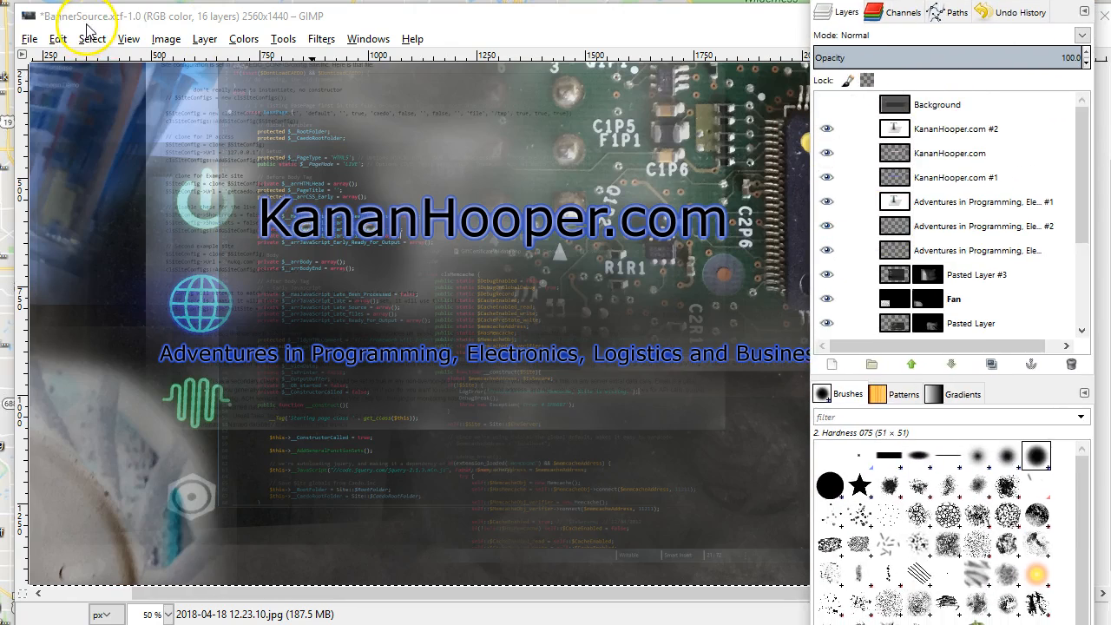
pyautogui.moveTo(14, 7); pyautogui.dragTo(0, 0)
# Step: Save the banner project to its existing file, BannerSource.xcf
pyautogui.click(12, 30)
pyautogui.click(101, 178)
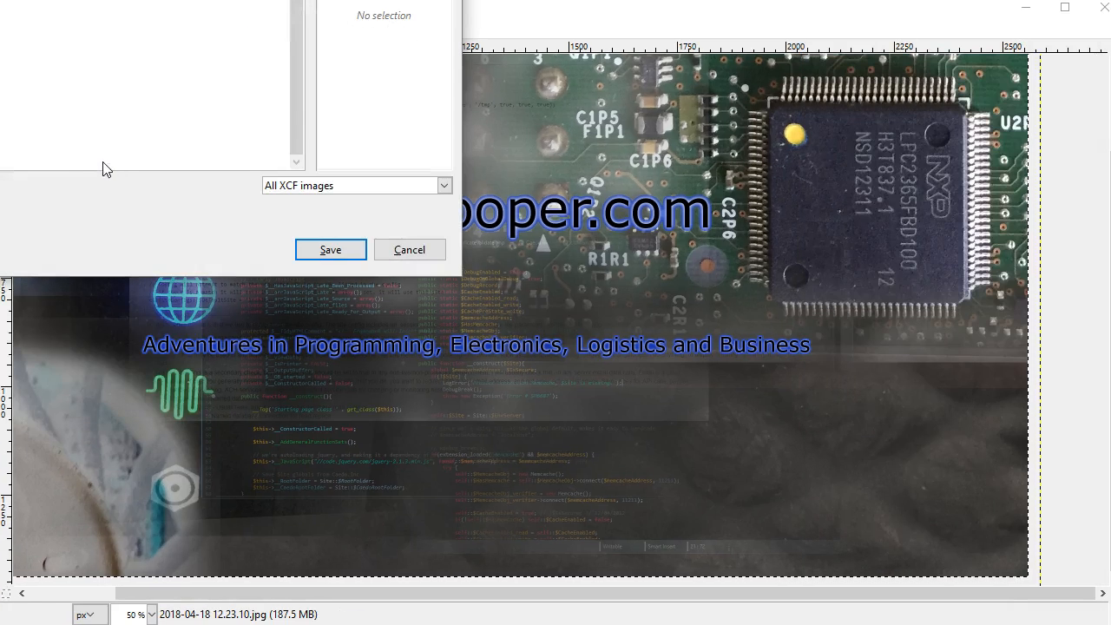
pyautogui.press('Escape')
pyautogui.click(13, 30)
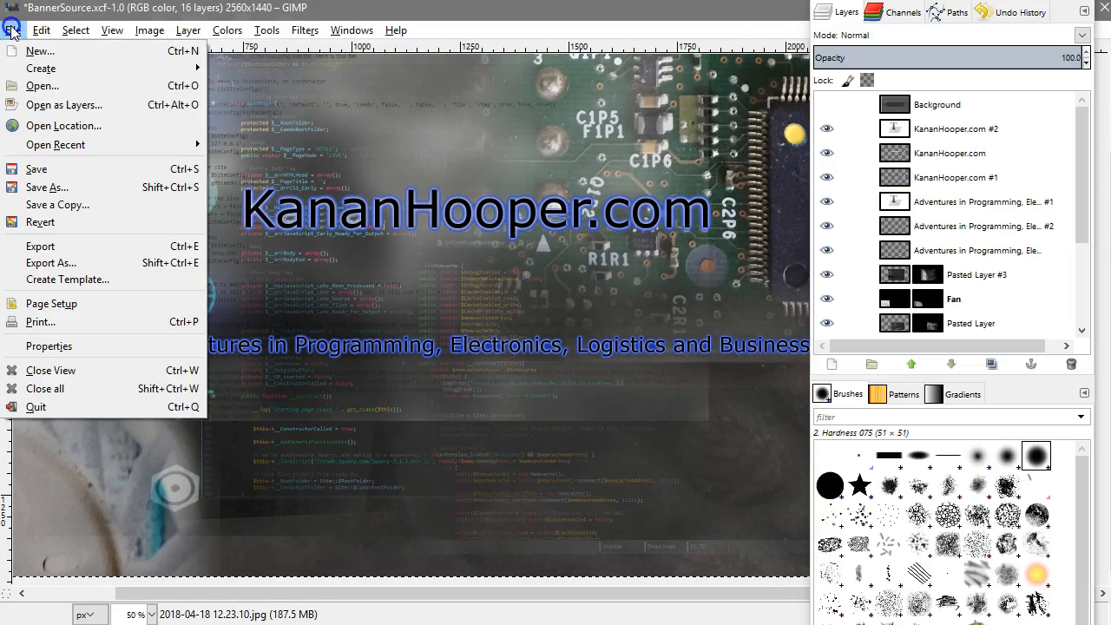
pyautogui.click(76, 166)
# Step: Export the banner as BannerSource.jpg with JPEG quality 90, replacing the existing file
pyautogui.click(13, 31)
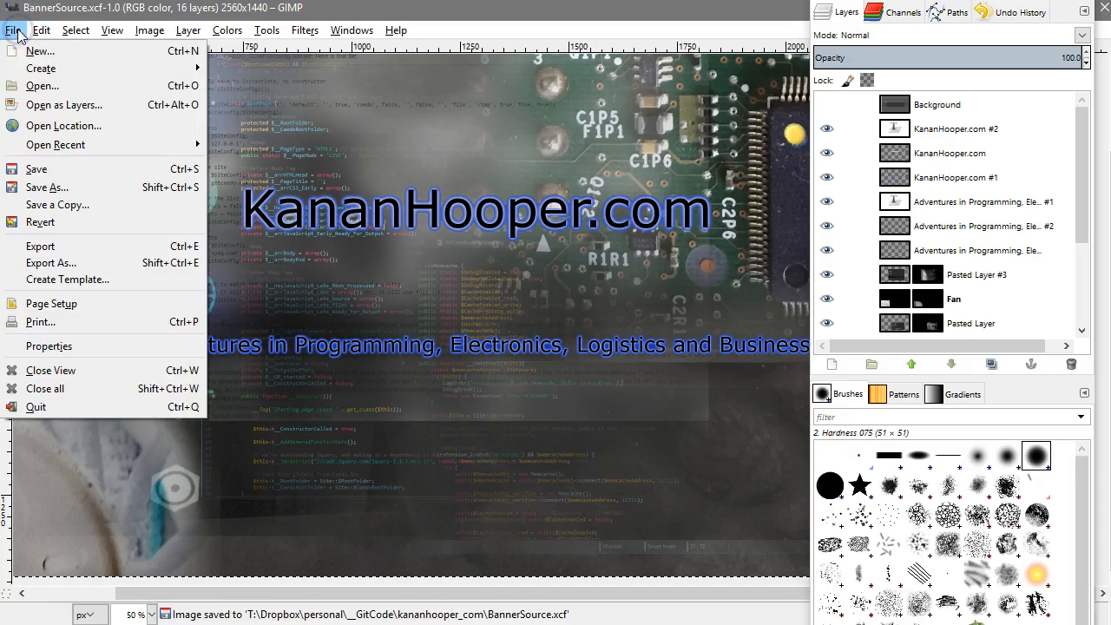
pyautogui.click(111, 263)
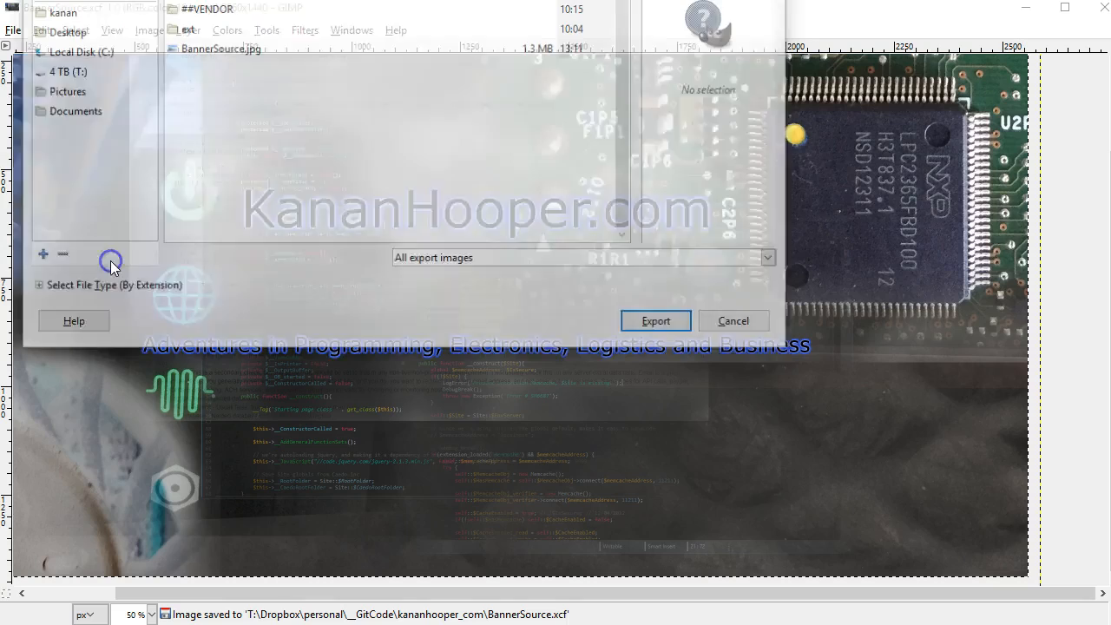
pyautogui.click(246, 49)
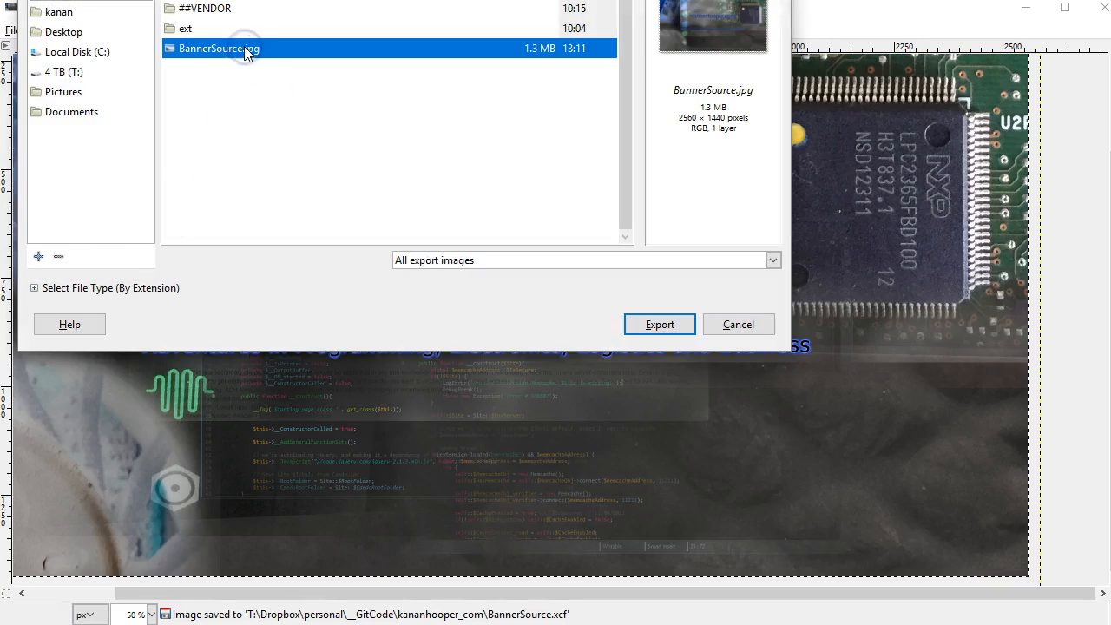
pyautogui.click(260, 55)
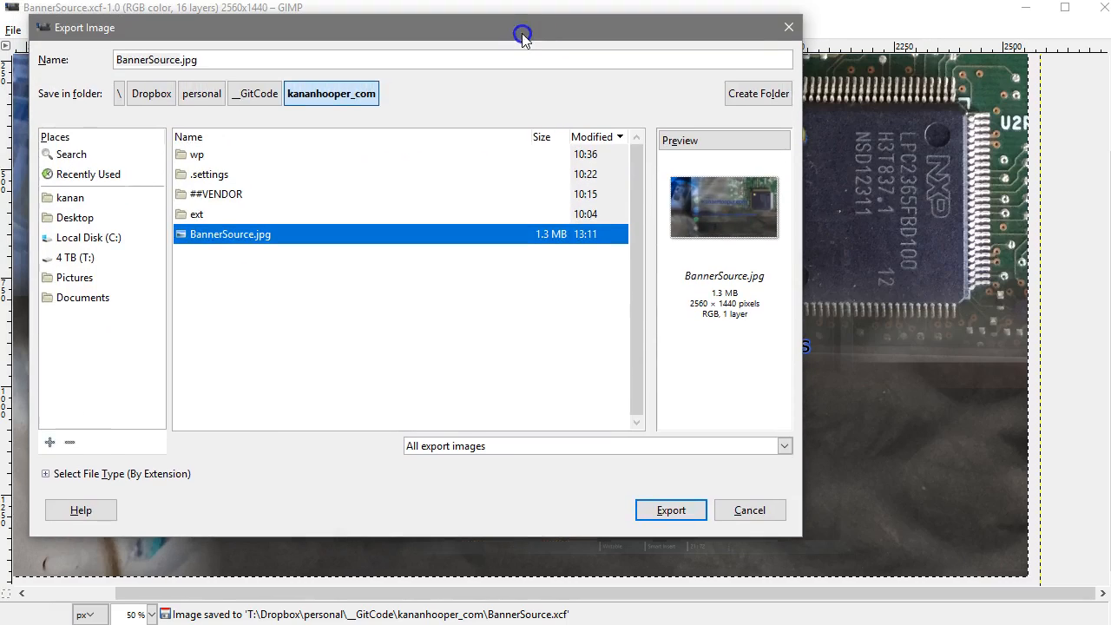
pyautogui.click(674, 512)
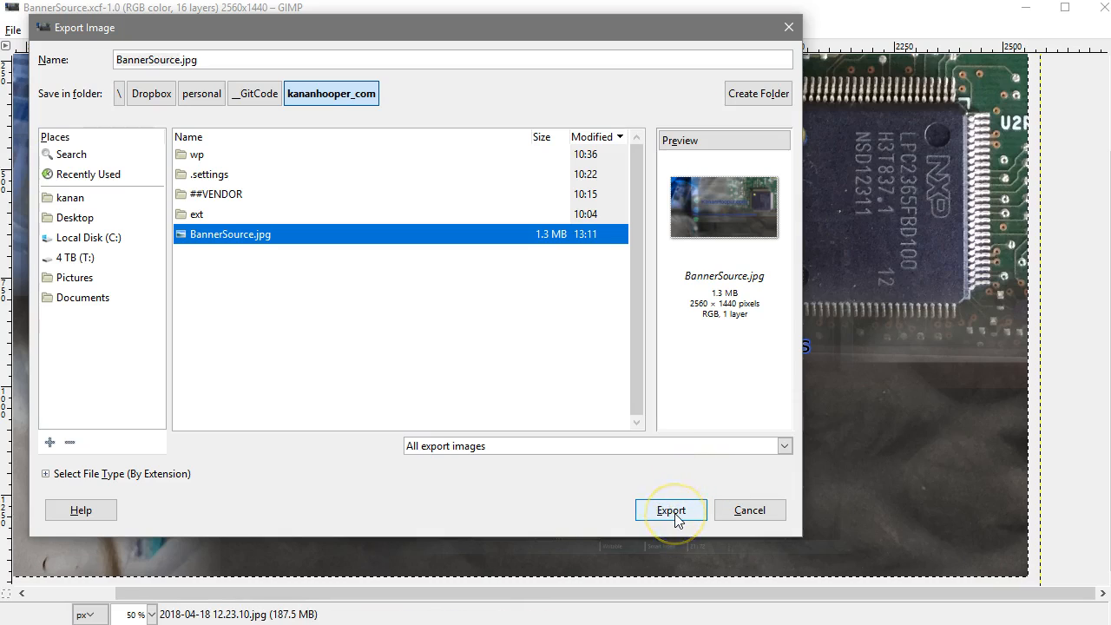
pyautogui.click(676, 513)
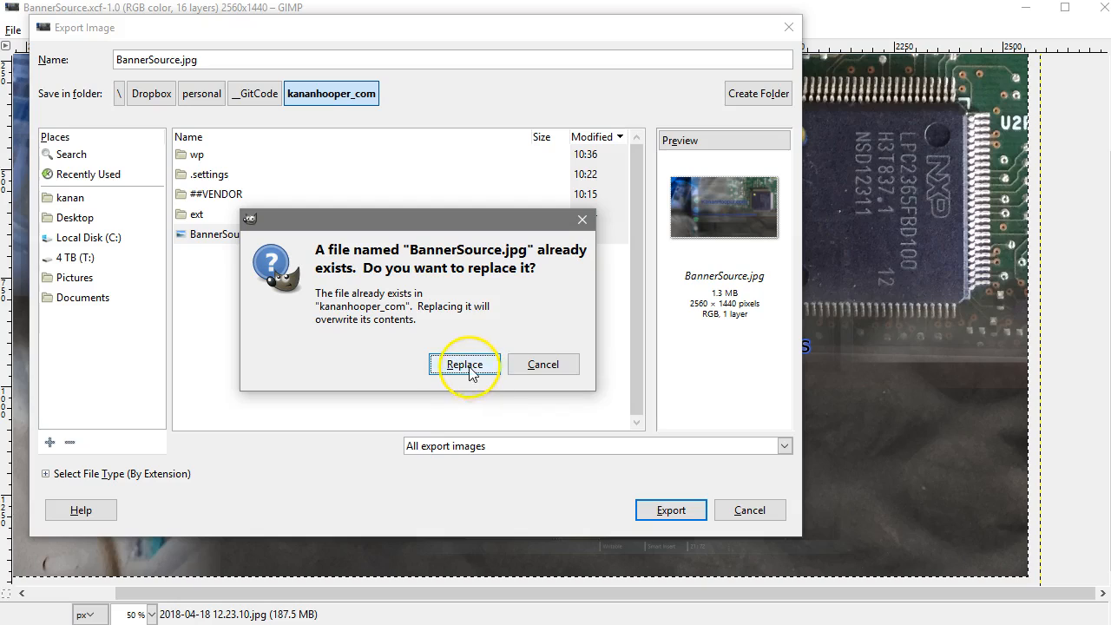
pyautogui.click(466, 365)
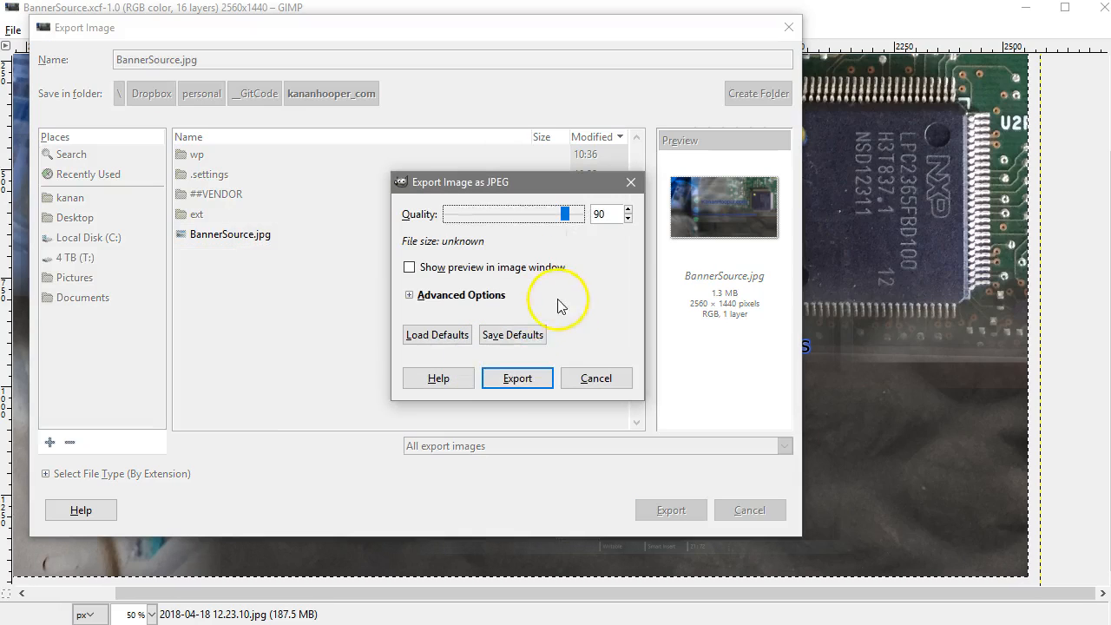
pyautogui.click(517, 379)
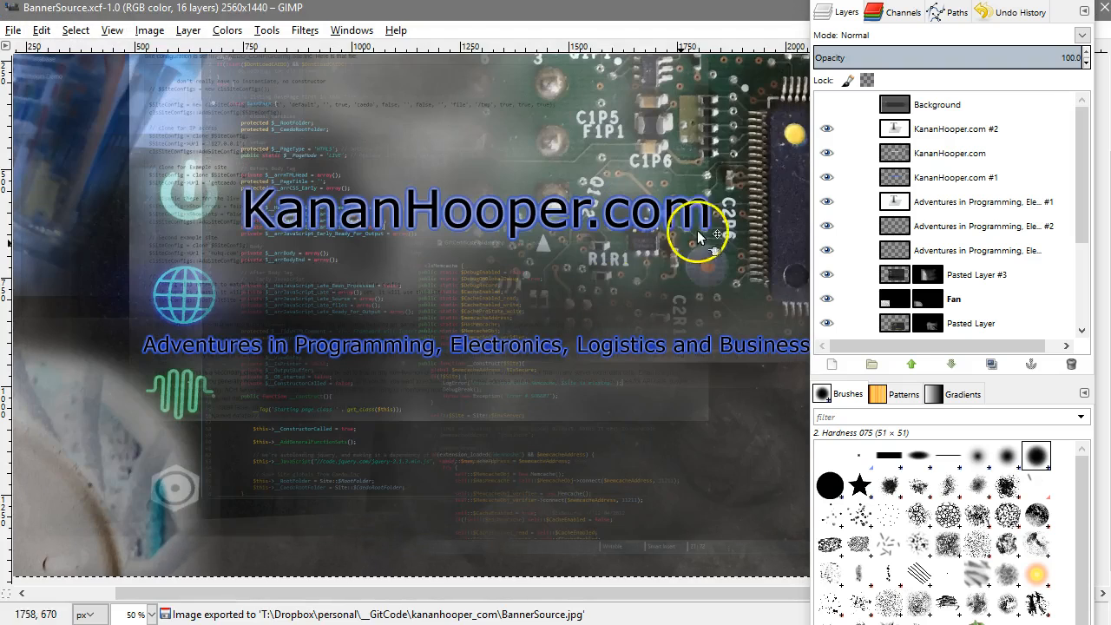
# Step: Move the Layers dock clear of the banner image
pyautogui.moveTo(857, 2); pyautogui.dragTo(962, 0)
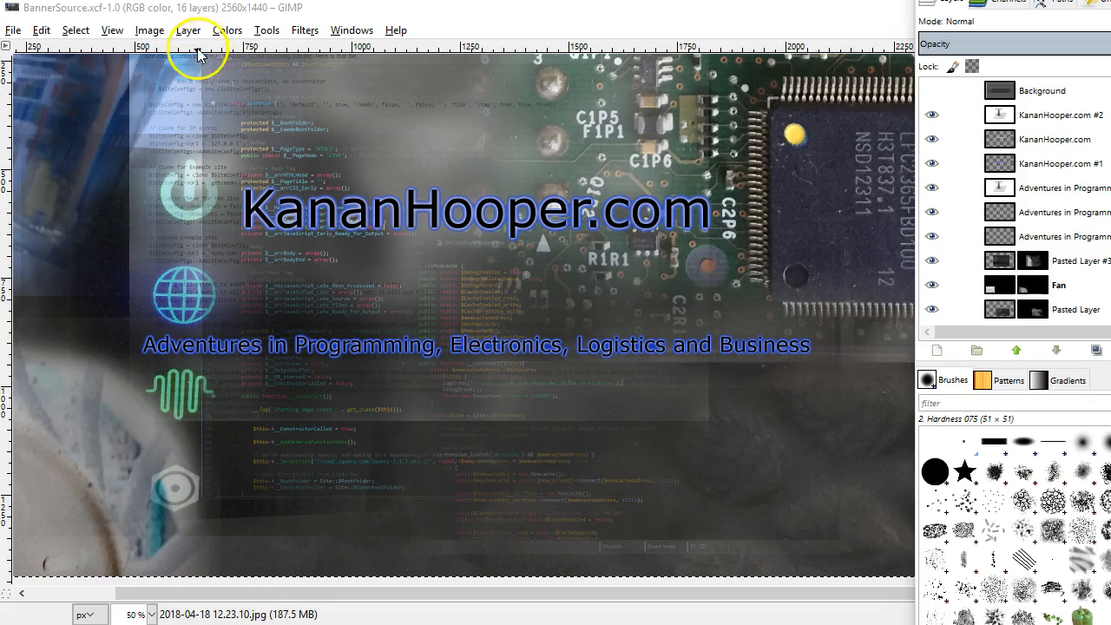
pyautogui.moveTo(1042, 0); pyautogui.dragTo(1110, 0)
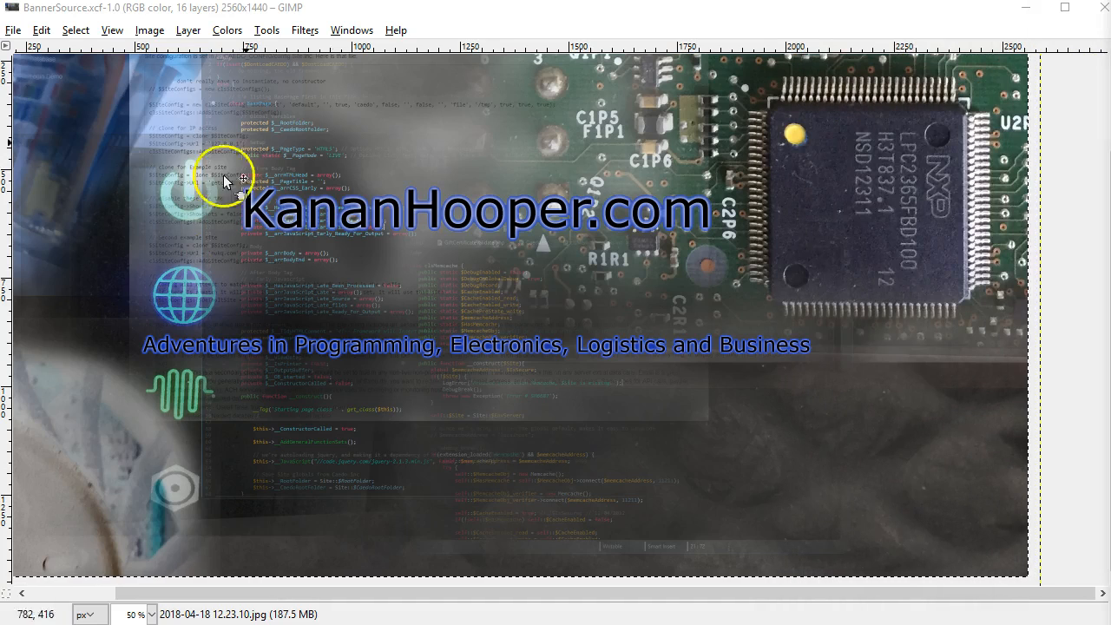